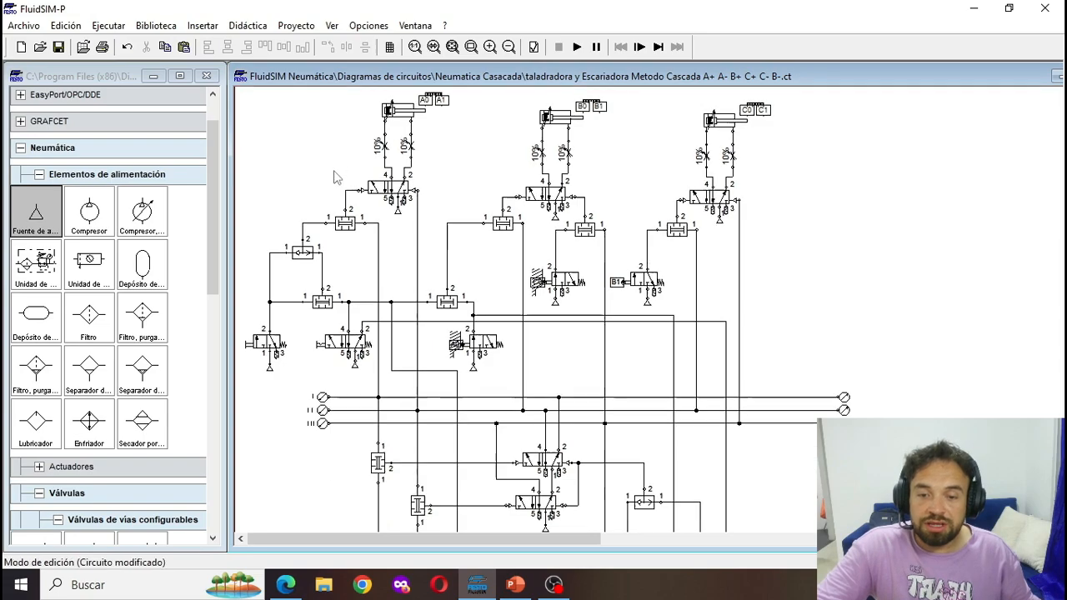
- Run the simulation of the complete circuit, actuate the start valve and the manual 5/2 valve beside it, and stop the simulation
scroll(433, 291, "up", 1)
left_click(578, 49)
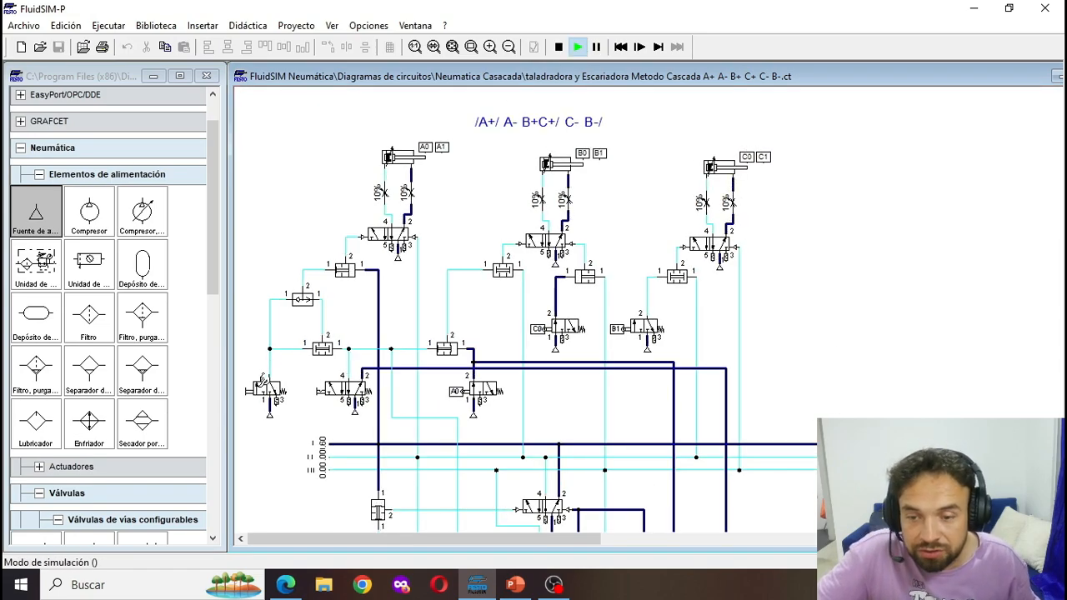
left_click(265, 383)
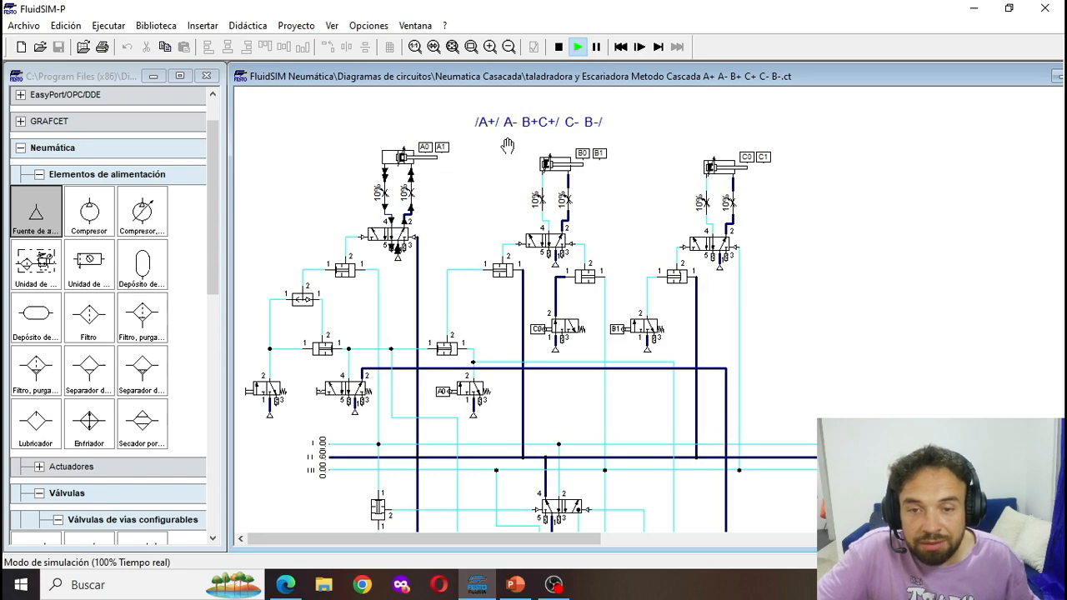
left_click(333, 382)
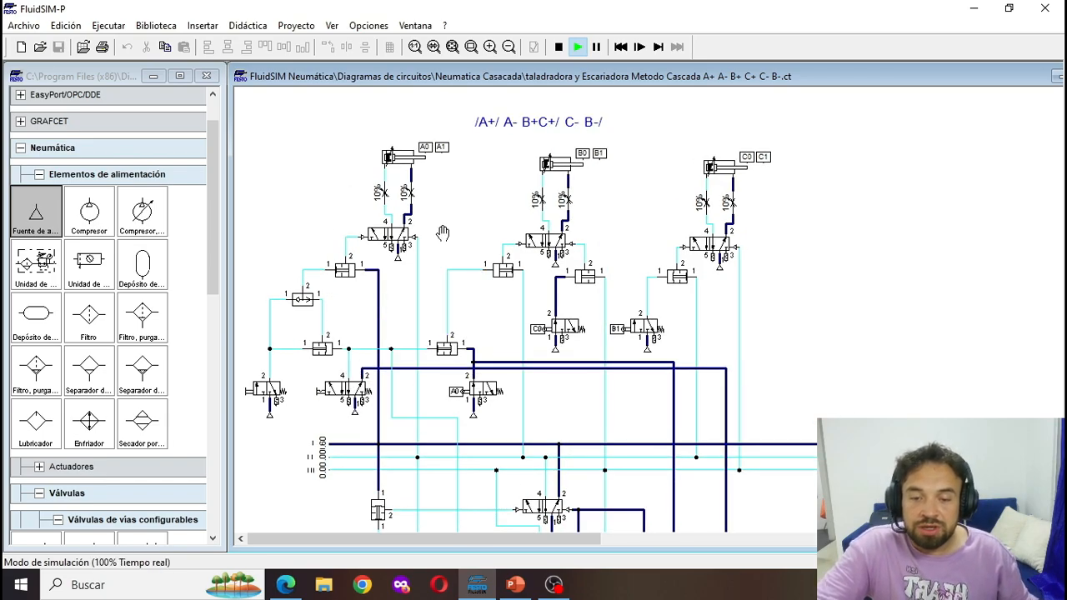
left_click(558, 47)
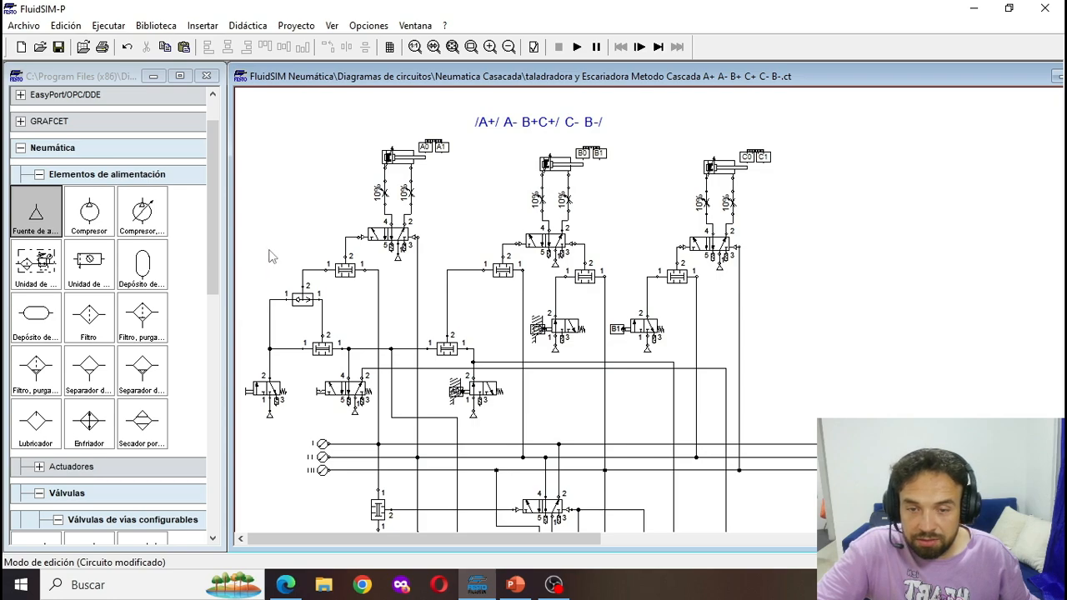
- Delete all signal valves, logic valves and piping between the three cylinders' 5/2 power valves and the pressure lines
left_click_drag(269, 249, 378, 436)
left_click_drag(242, 243, 380, 431)
key("Delete")
left_click_drag(341, 277, 783, 444)
key("Delete")
left_click(503, 270)
key("Delete")
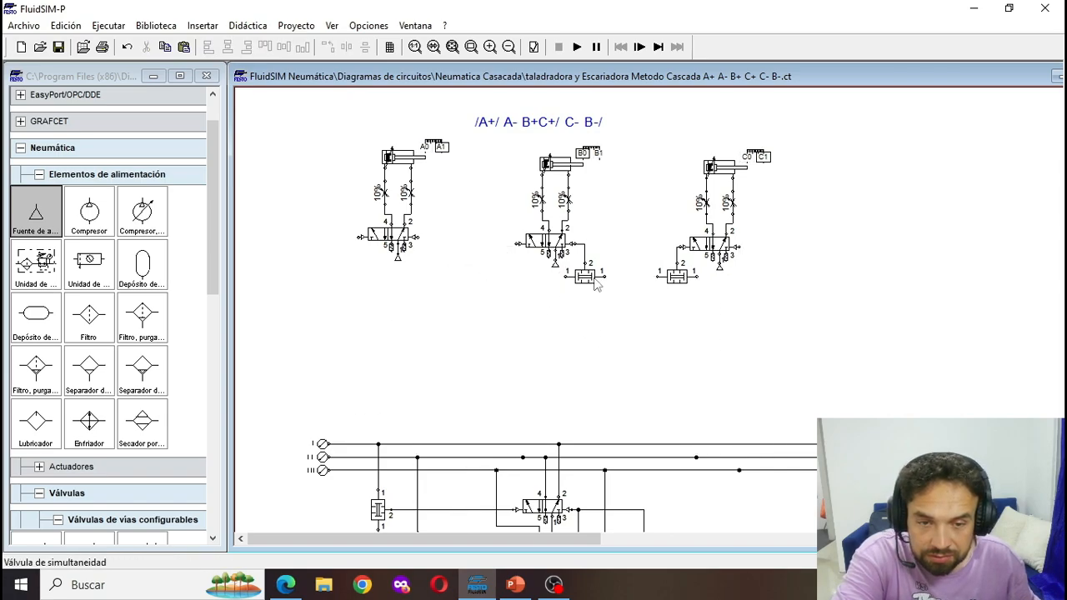
left_click(585, 276)
key("Delete")
left_click(673, 278)
key("Delete")
- Delete all memory, logic and limit valves with their piping below pressure lines I, II and III, keeping the lines
scroll(673, 288, "down", 5)
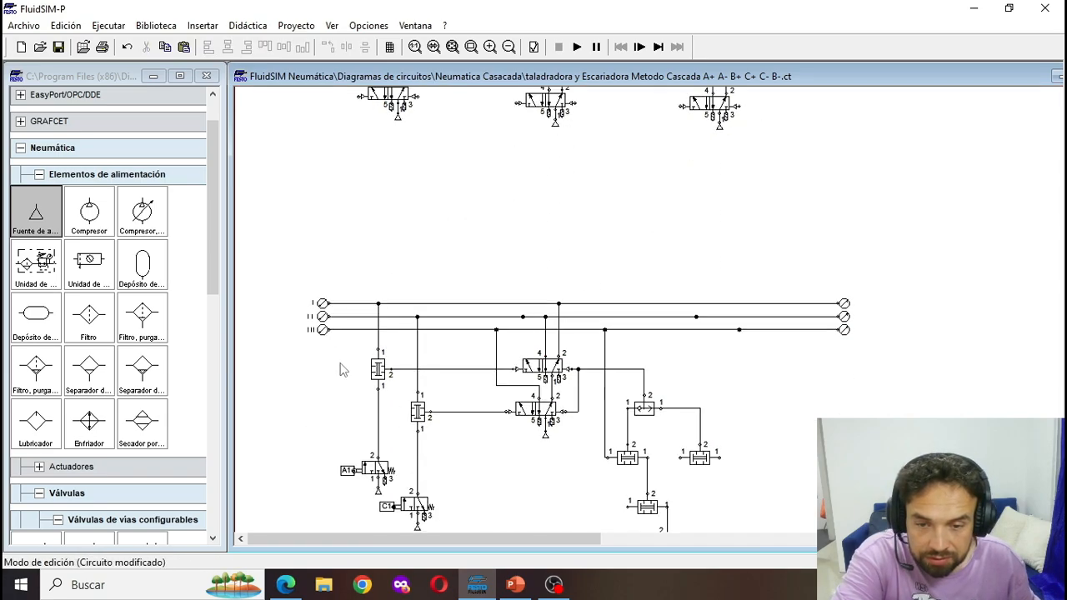
left_click_drag(333, 296, 772, 523)
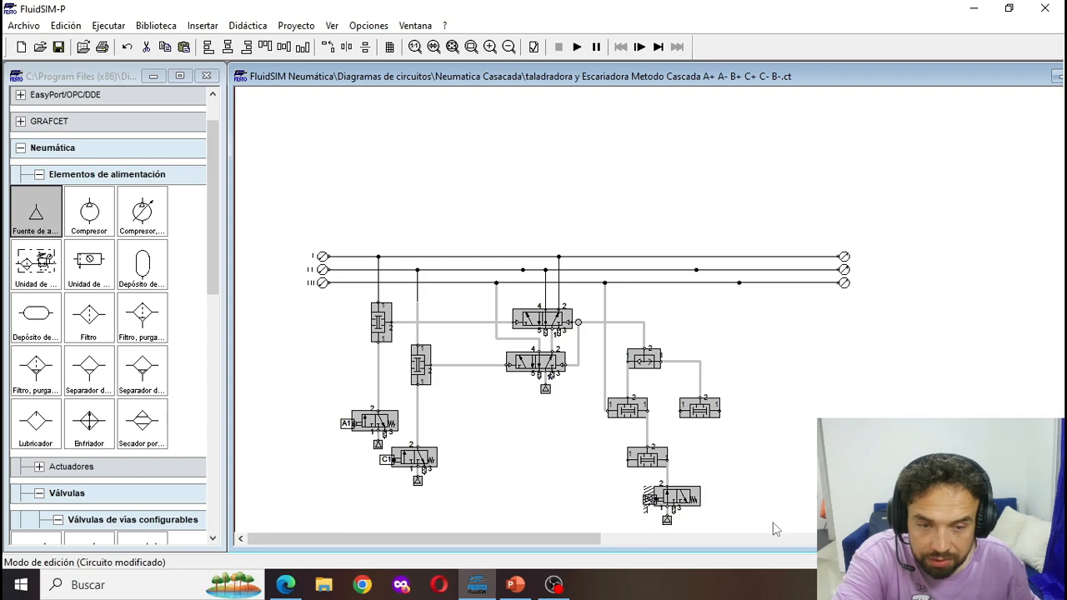
key("Delete")
- Shift the sequence text /A+/ A- B+C+/ C- B-/ slightly to the right above the cylinders
scroll(525, 309, "up", 1)
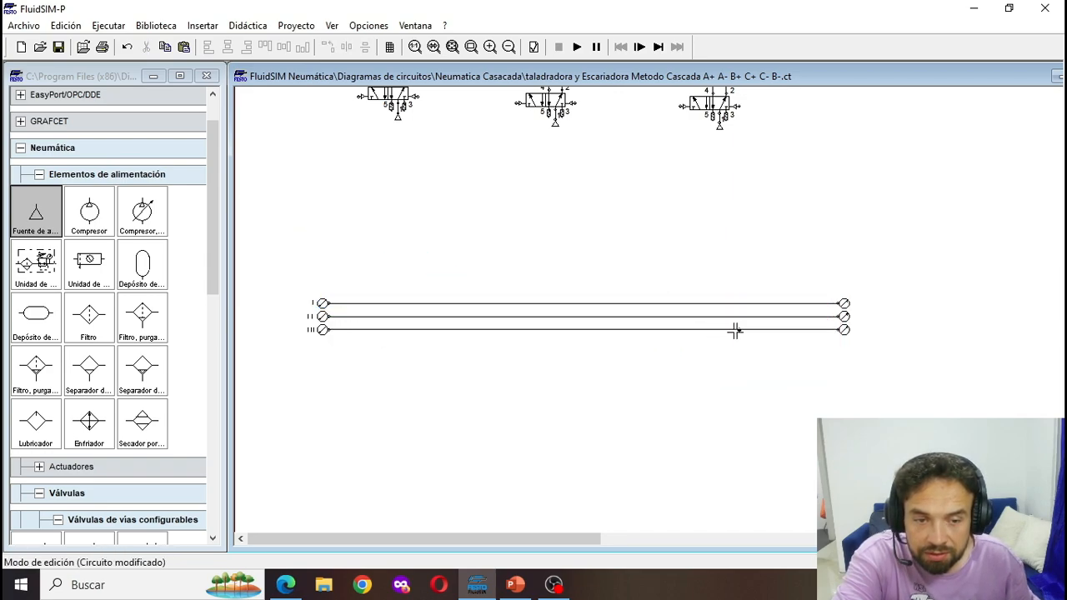
scroll(525, 333, "up", 3)
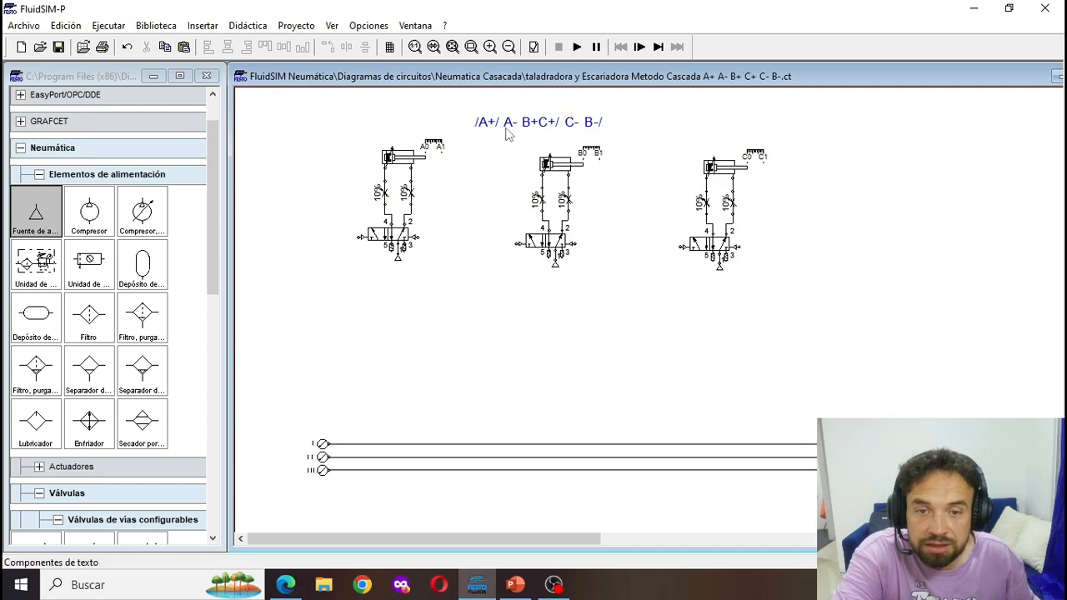
left_click_drag(506, 125, 543, 122)
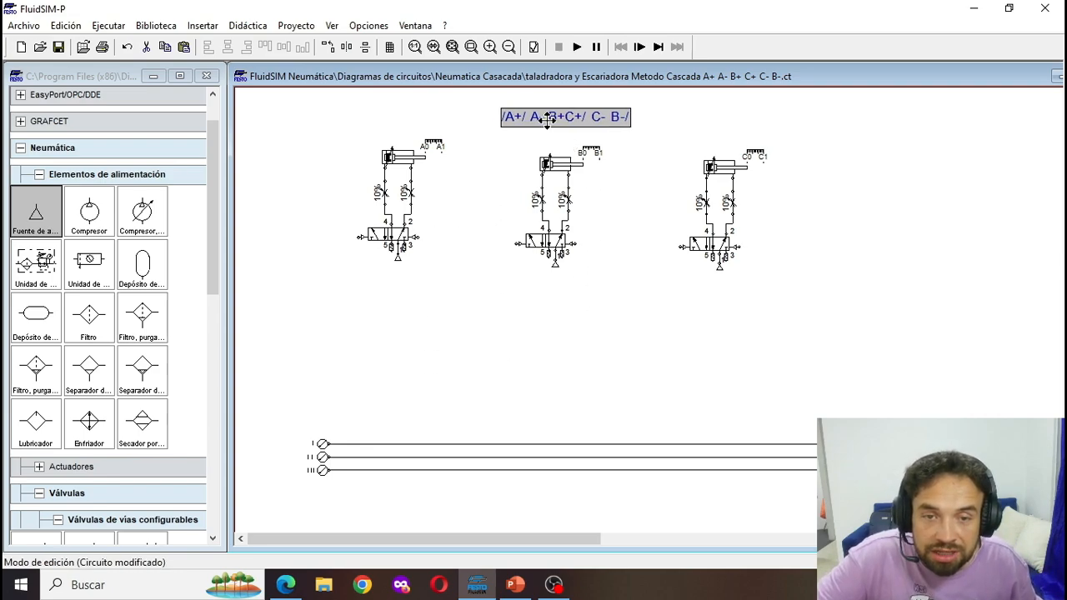
left_click(513, 176)
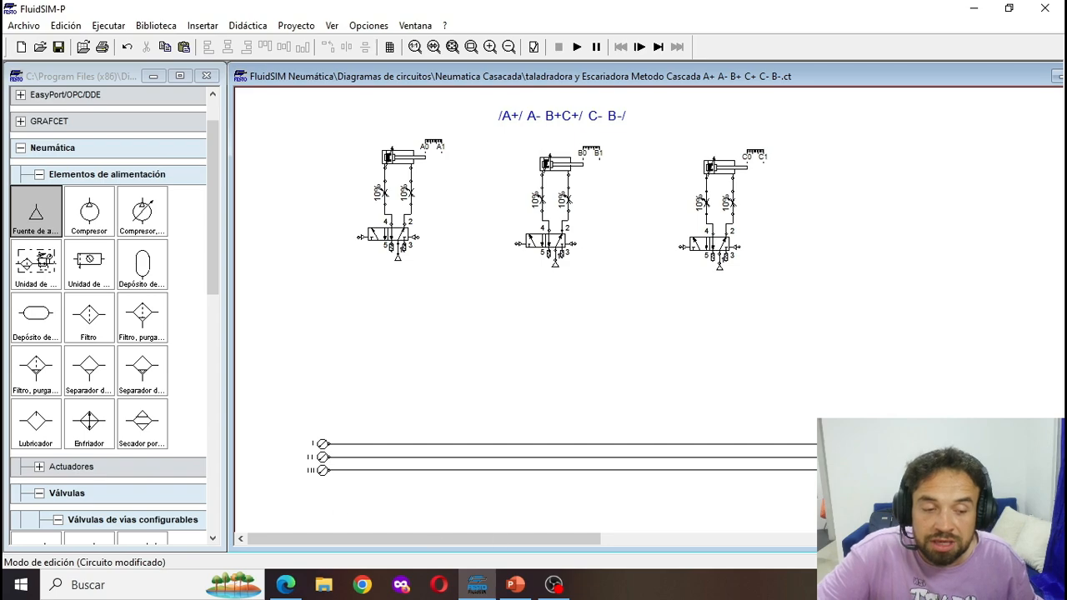
left_click(543, 117)
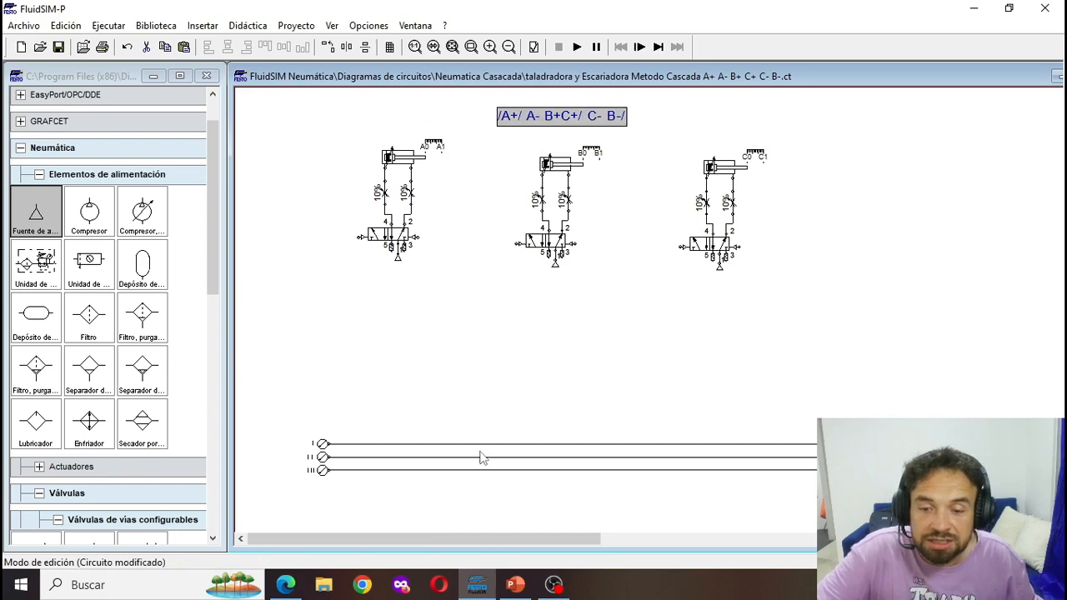
left_click(287, 419)
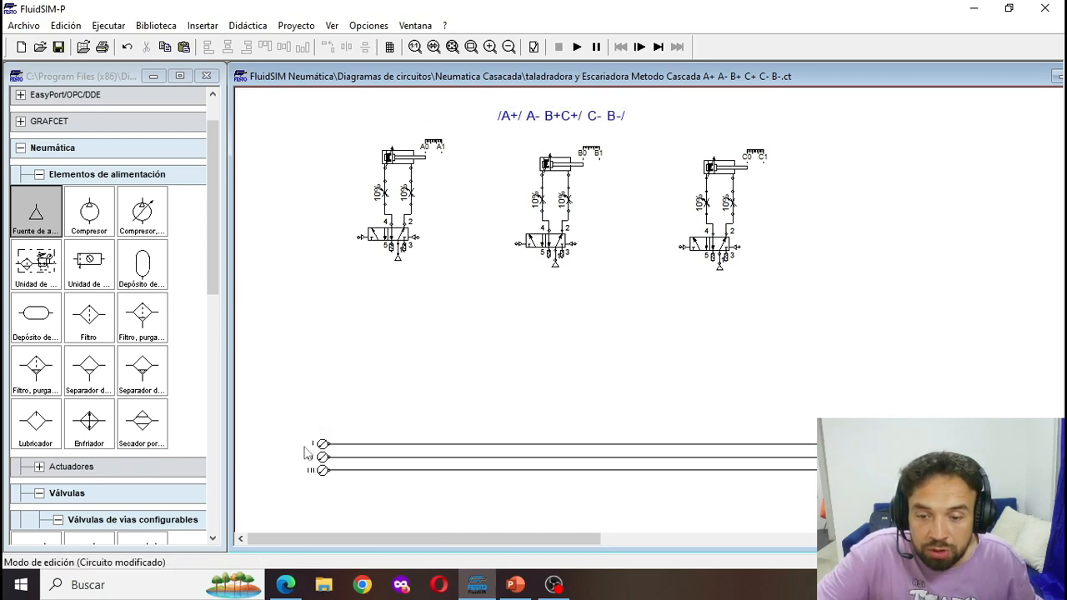
left_click_drag(299, 414, 907, 514)
left_click_drag(500, 540, 605, 540)
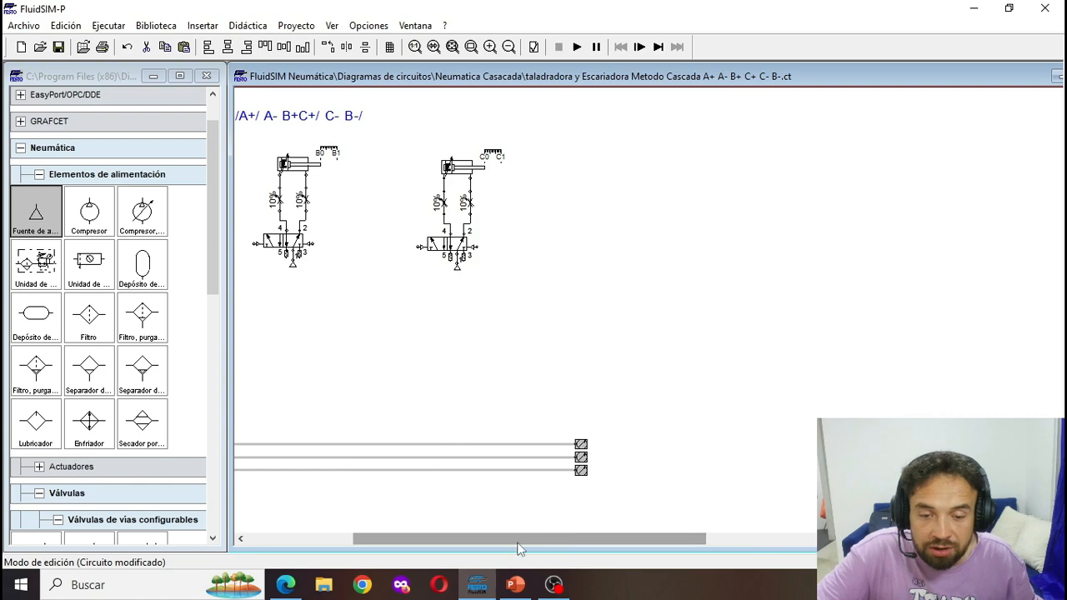
left_click_drag(518, 543, 413, 543)
left_click(369, 362)
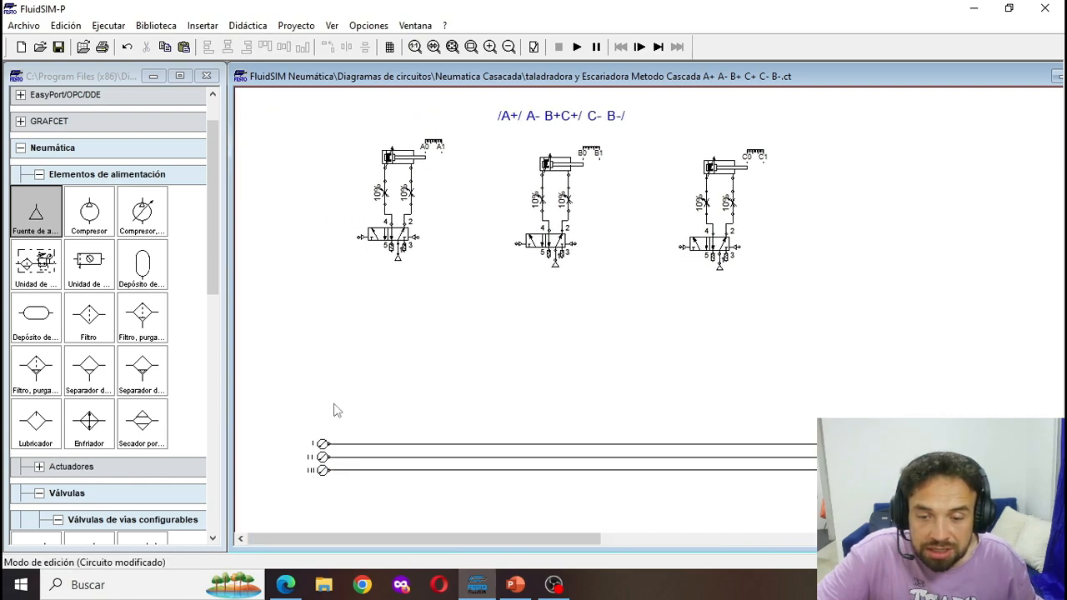
left_click_drag(293, 432, 910, 499)
left_click(910, 500)
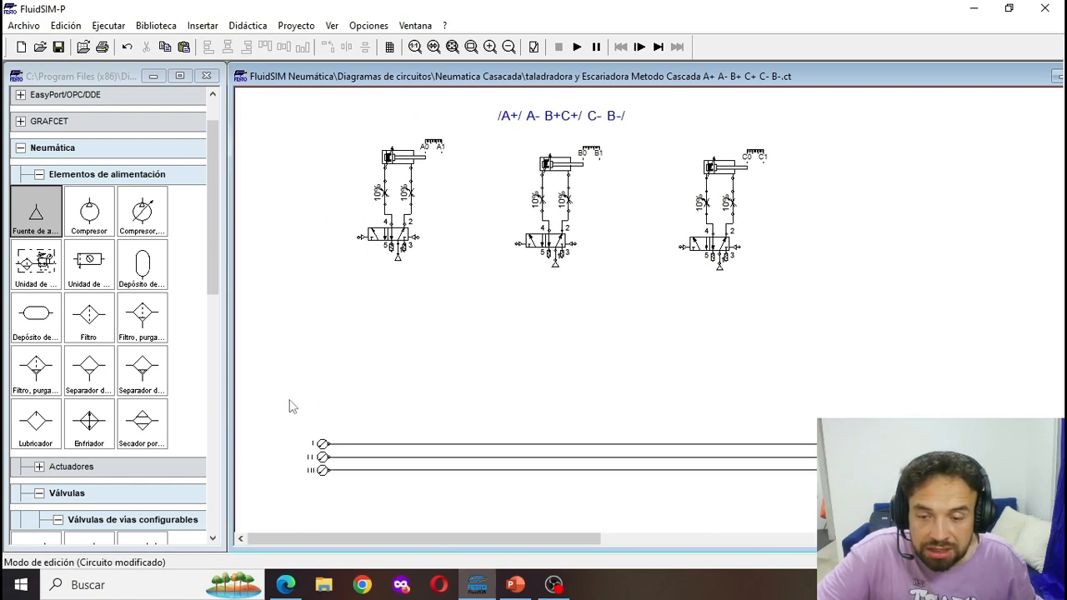
scroll(458, 517, "down", 3)
scroll(434, 258, "up", 3)
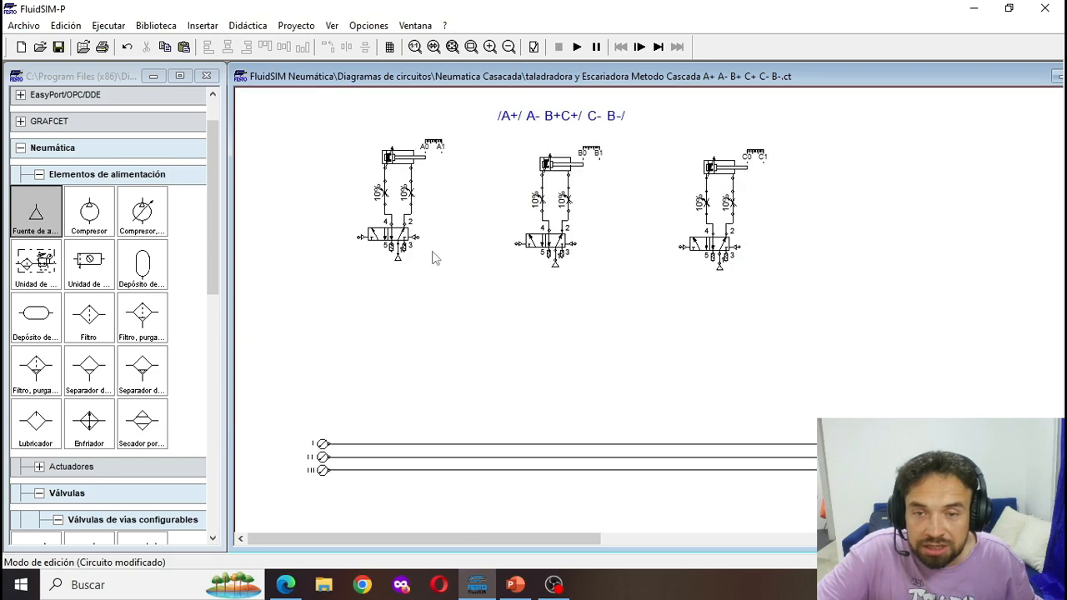
- Place a copy of cylinder B's 5/2 valve below the pressure lines and connect its port 2 to line I and port 4 to line II
left_click(531, 247)
scroll(557, 333, "down", 2)
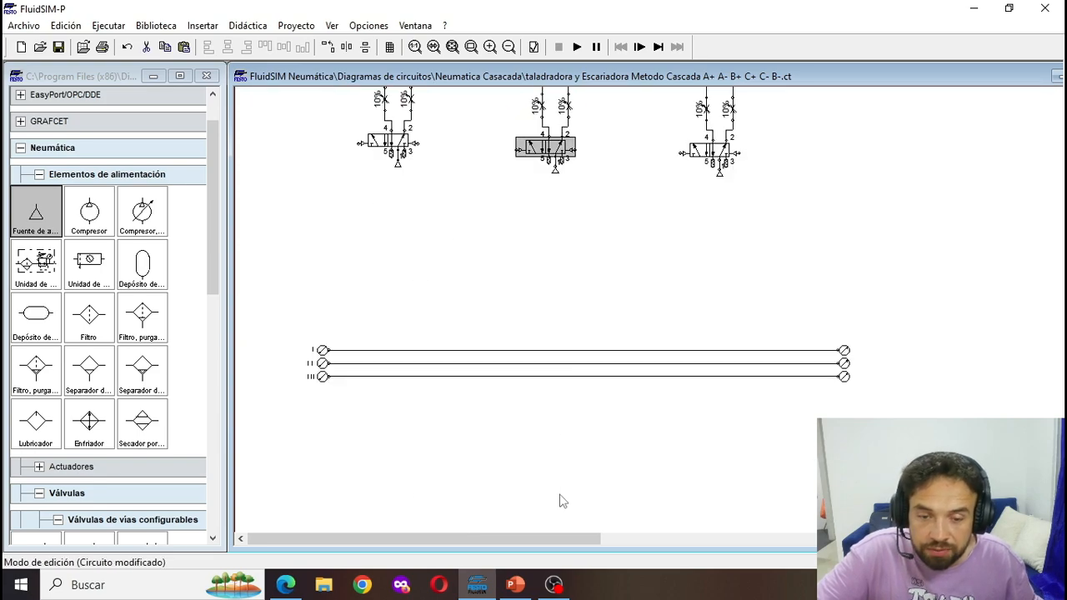
key("ctrl+v")
mouse_move(690, 341)
left_mouse_down()
mouse_move(578, 327)
mouse_move(589, 333)
mouse_move(589, 256)
left_mouse_up()
left_click_drag(572, 313, 577, 269)
- Paste a second 5/2 valve below the first, connecting its port 2 to the upper valve's port 1 and its port 4 to line III
key("ctrl+v")
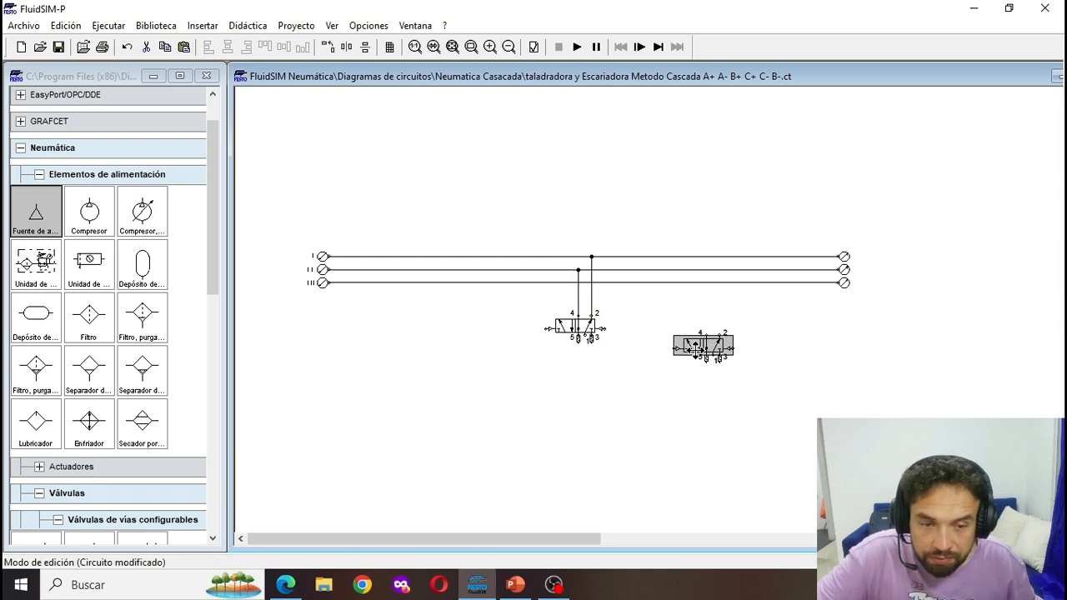
left_click_drag(703, 352, 585, 339)
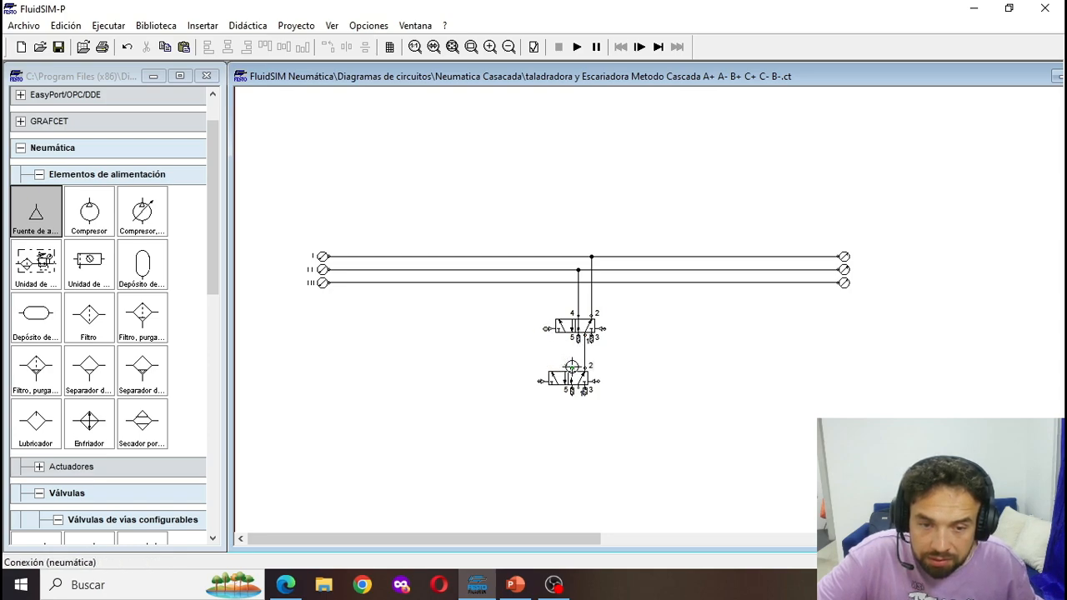
mouse_move(524, 282)
left_mouse_down()
mouse_move(554, 326)
mouse_move(534, 335)
mouse_move(533, 351)
left_mouse_up()
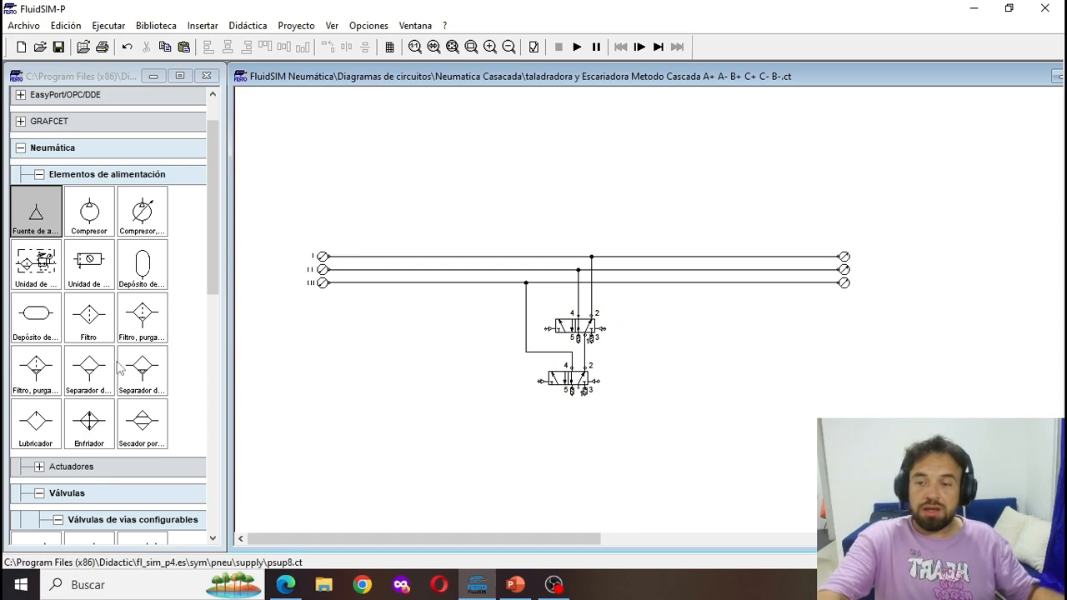
- Collapse the supply elements group in the component library and move the sequence text down to just above the pressure lines
left_click(38, 175)
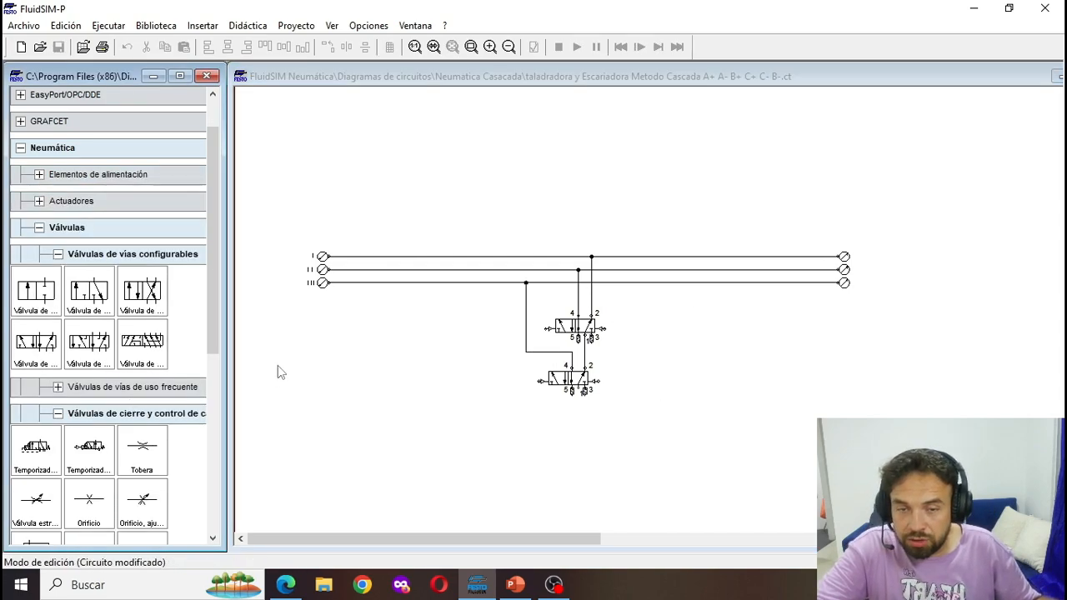
scroll(276, 370, "up", 5)
left_click_drag(550, 119, 546, 378)
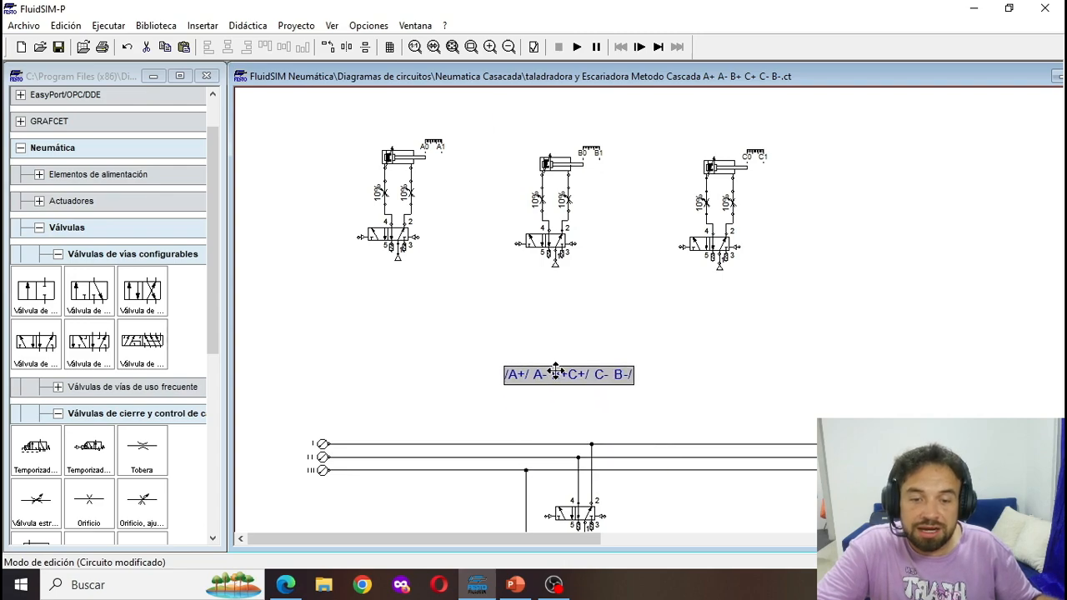
scroll(542, 333, "down", 3)
left_click_drag(542, 237, 573, 257)
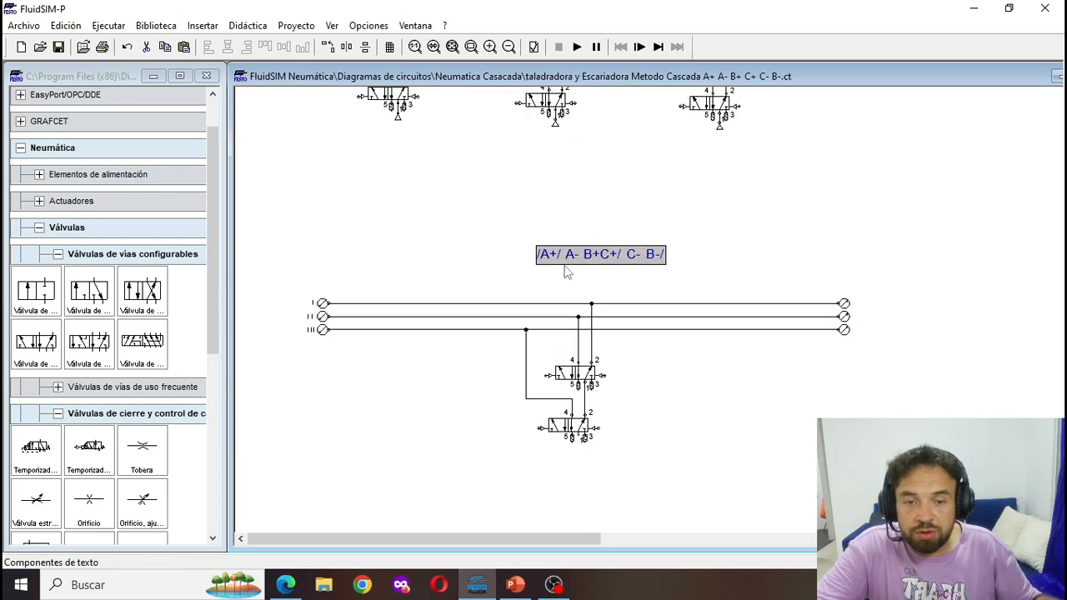
left_click(569, 268)
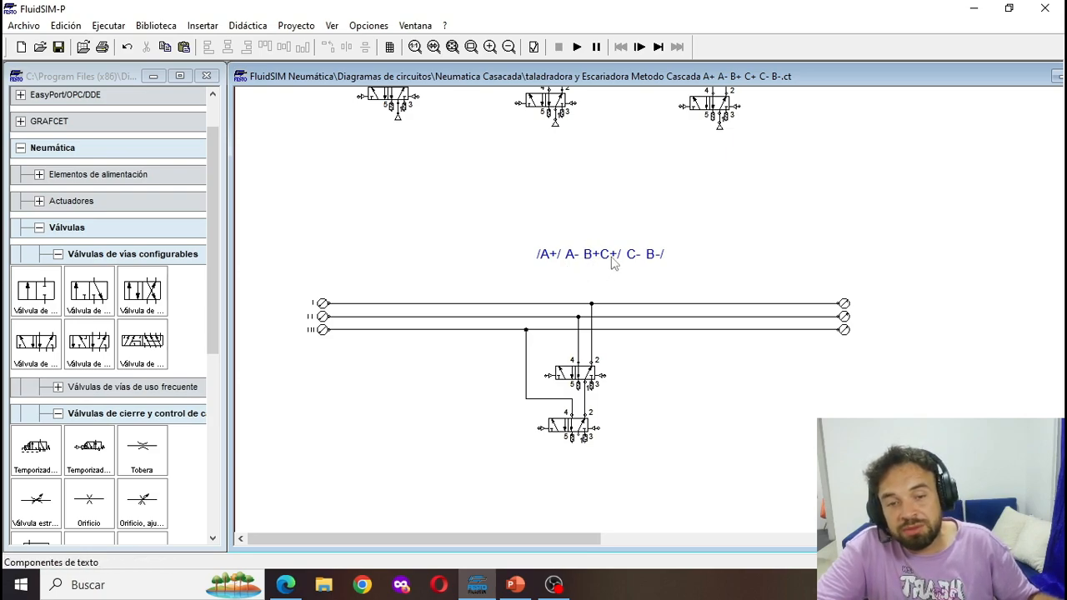
- Add a shuttle valve (Válvula selectora) right of the memory valves and connect its outlet 2 to the right pilots of both 5/2 valves
scroll(43, 448, "down", 2)
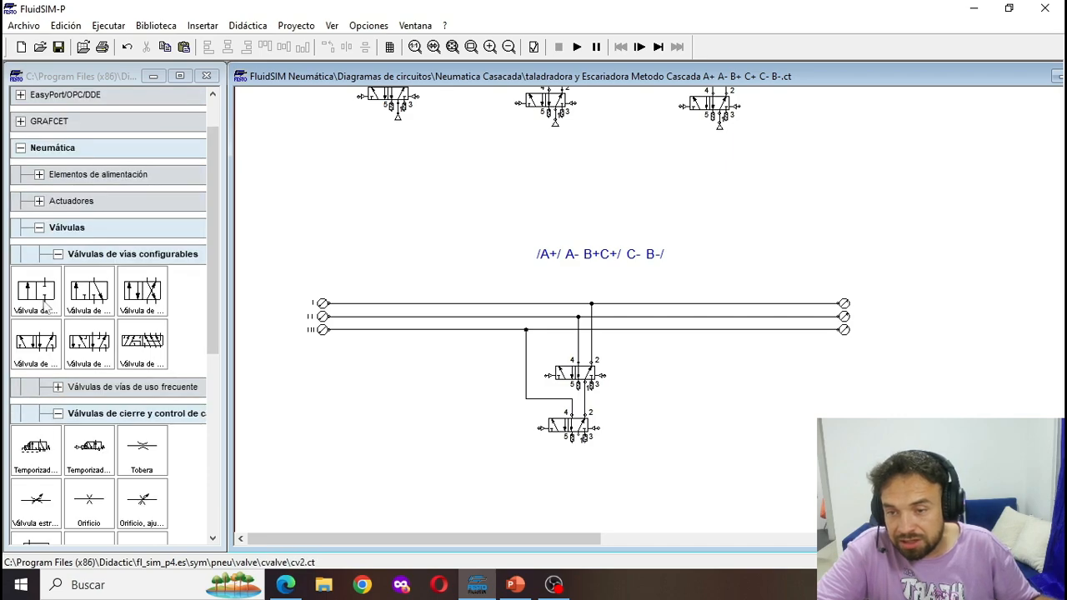
scroll(74, 367, "down", 2)
left_click_drag(101, 455, 675, 393)
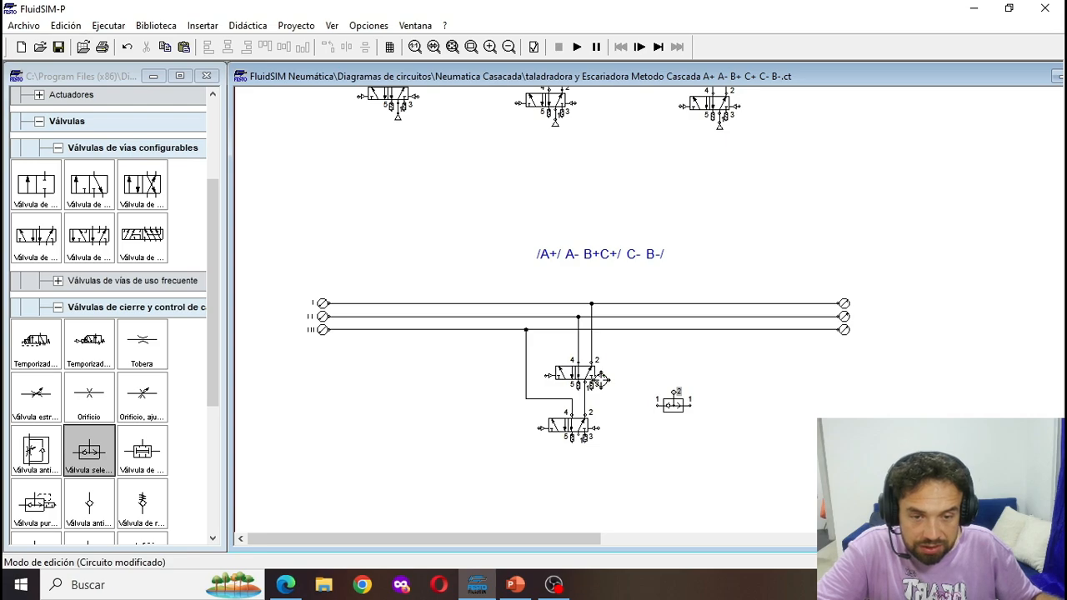
left_click_drag(601, 376, 675, 390)
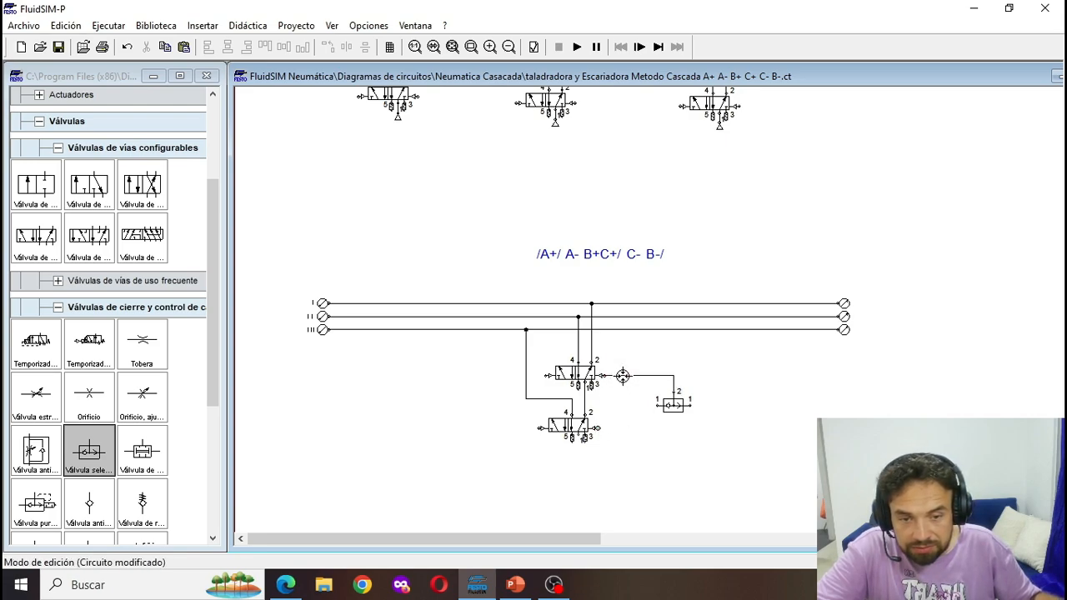
left_click_drag(599, 428, 623, 376)
- Add two simultaneity valves below the shuttle valve and connect each one's outlet 2 to one of the shuttle valve's inlets
scroll(674, 441, "down", 1)
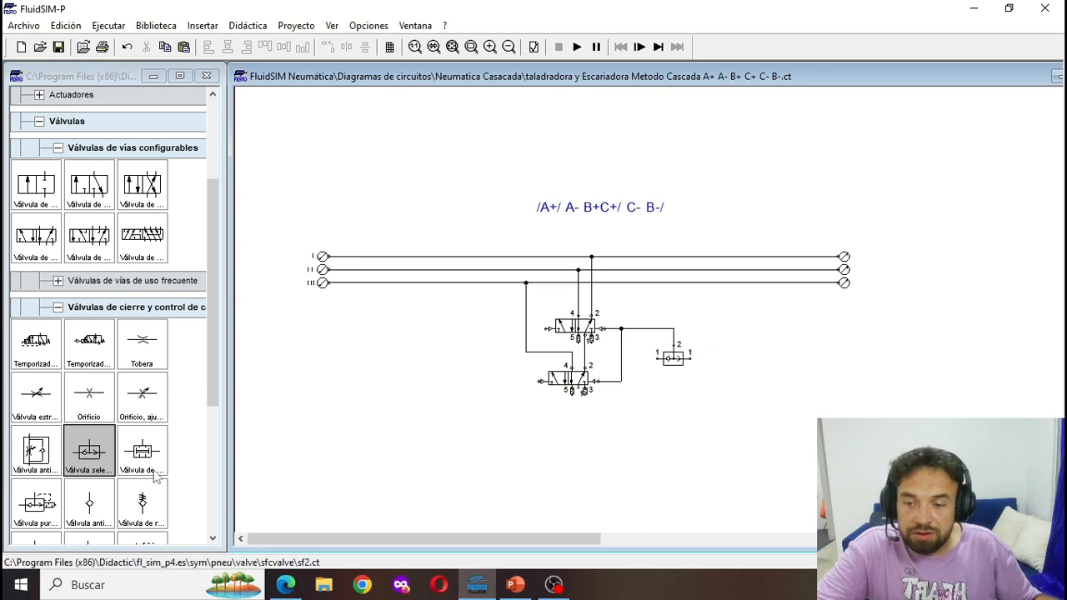
left_click_drag(154, 473, 646, 417)
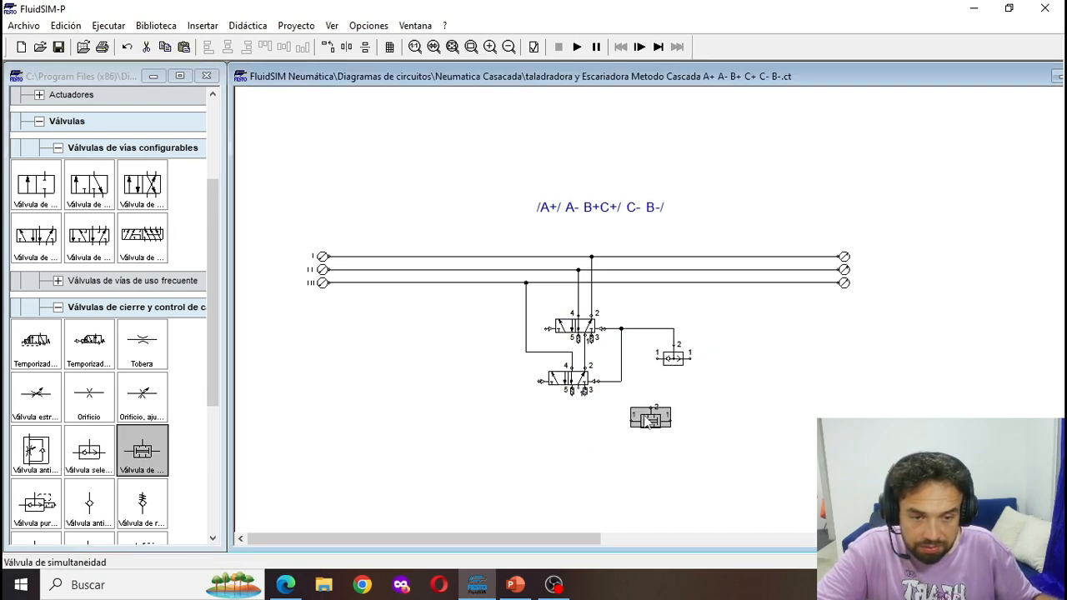
left_click_drag(655, 357, 651, 408)
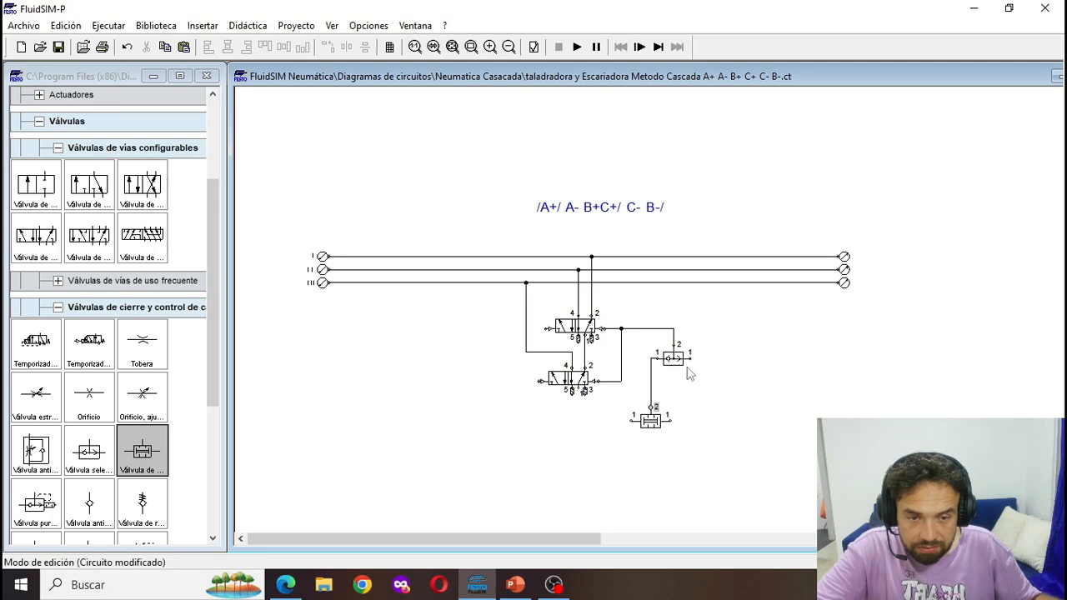
scroll(709, 468, "down", 1)
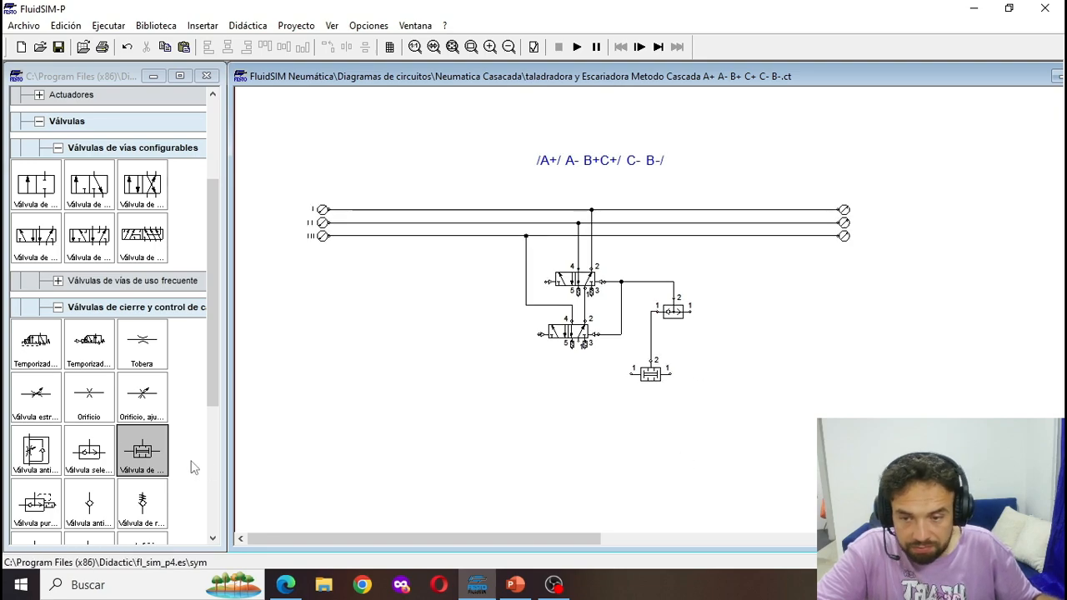
left_click_drag(143, 457, 689, 311)
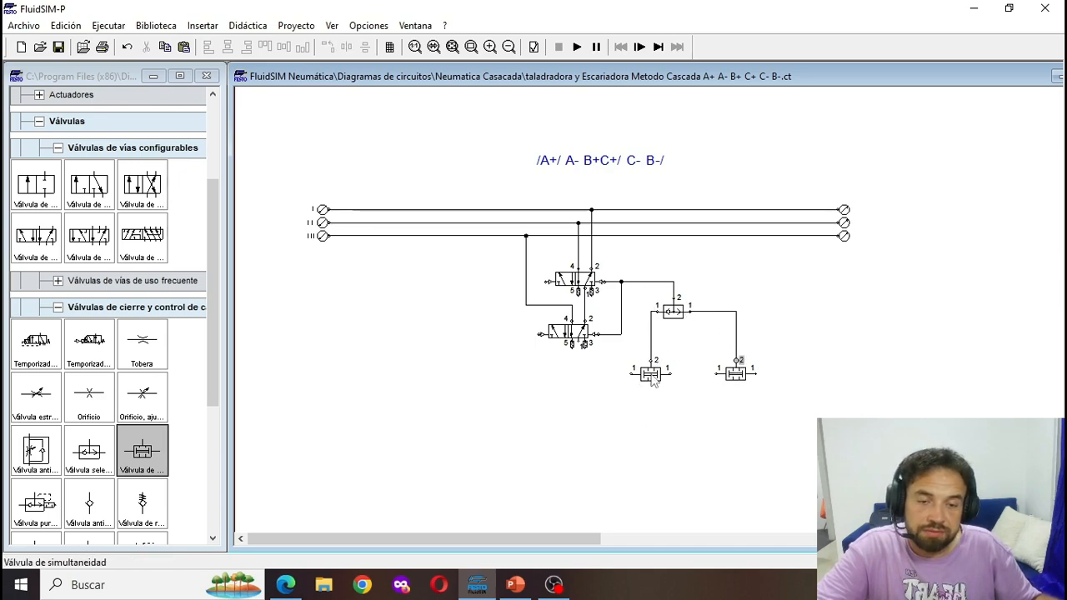
- Move the shuttle valve to the right so it is centred between the two simultaneity valves
left_click_drag(655, 392, 661, 352)
left_click(681, 327)
left_click(681, 318)
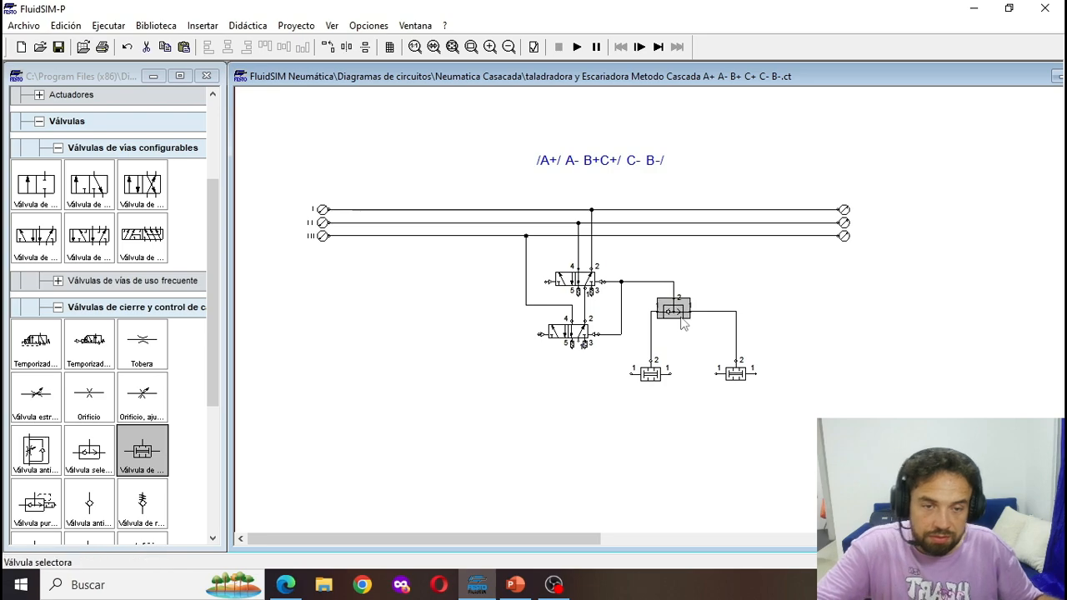
key("Right")
key("Right")
key("Right")
key("Right")
key("Right")
key("Right")
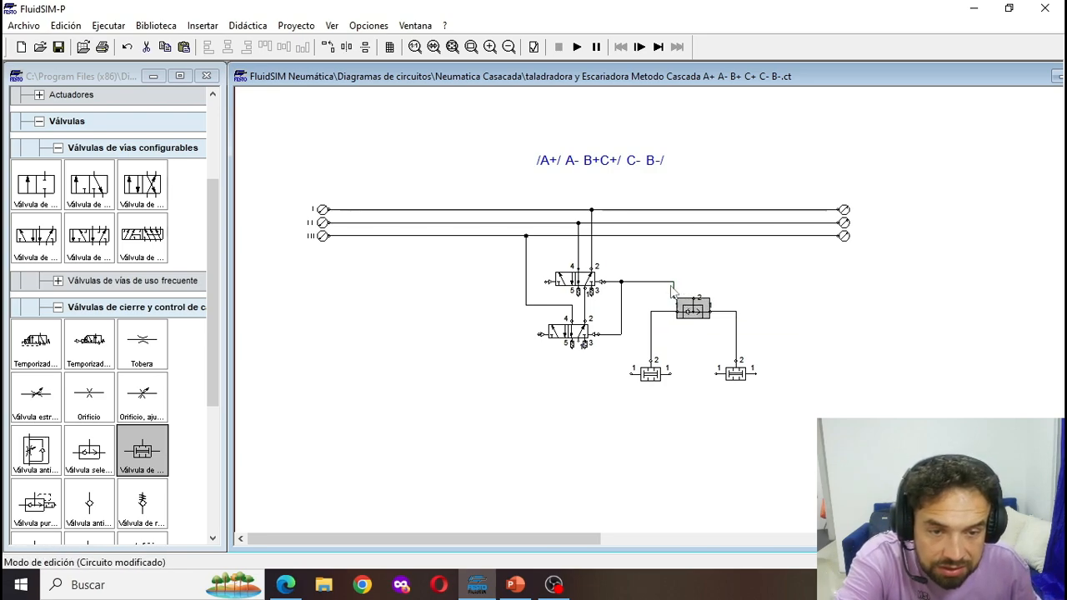
left_click(676, 291)
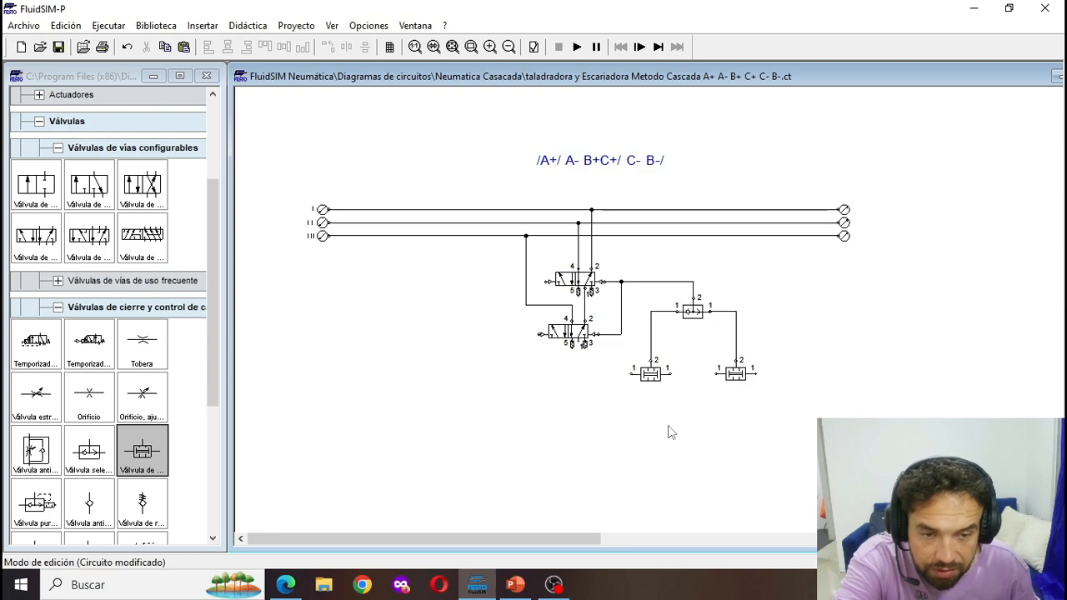
scroll(651, 405, "up", 5)
scroll(650, 405, "down", 4)
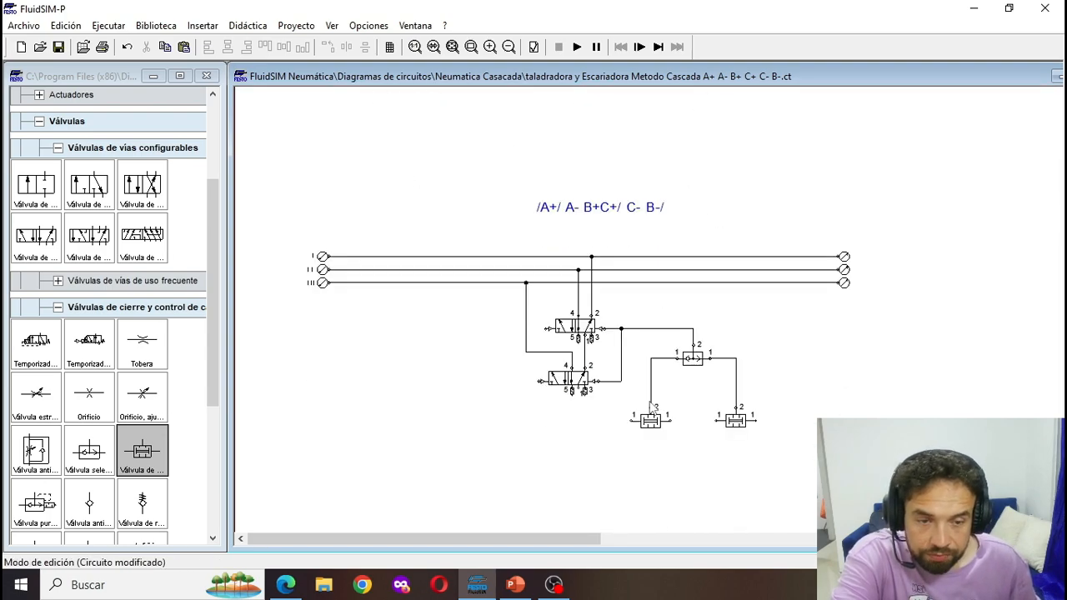
scroll(652, 407, "up", 3)
scroll(631, 414, "down", 3)
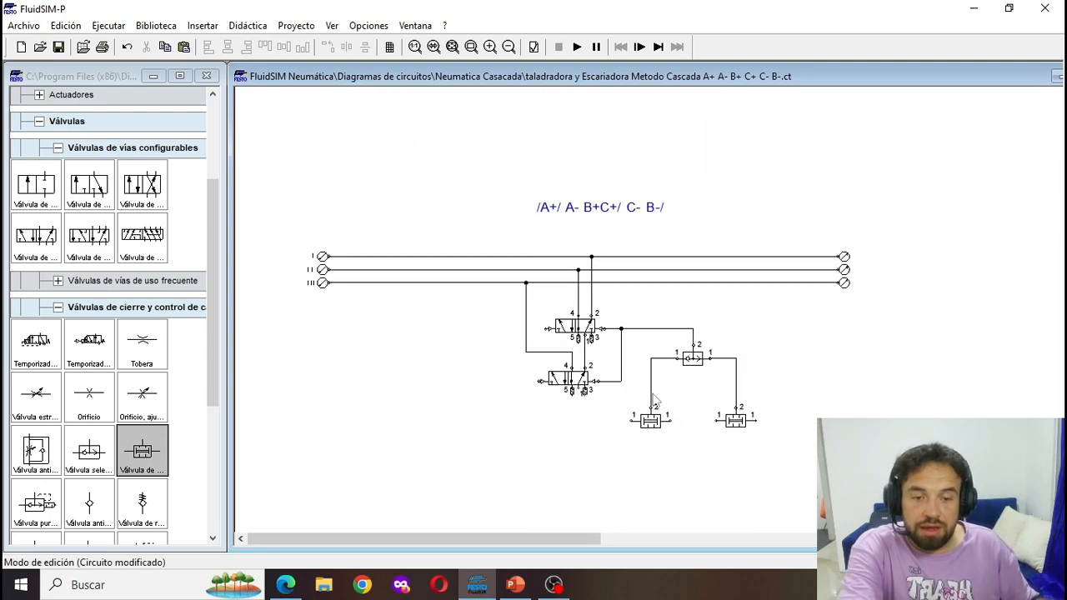
- Add a simultaneity valve below and left of cylinder A's 5/2 valve and connect its outlet 2 to that valve's left pilot
scroll(613, 331, "up", 2)
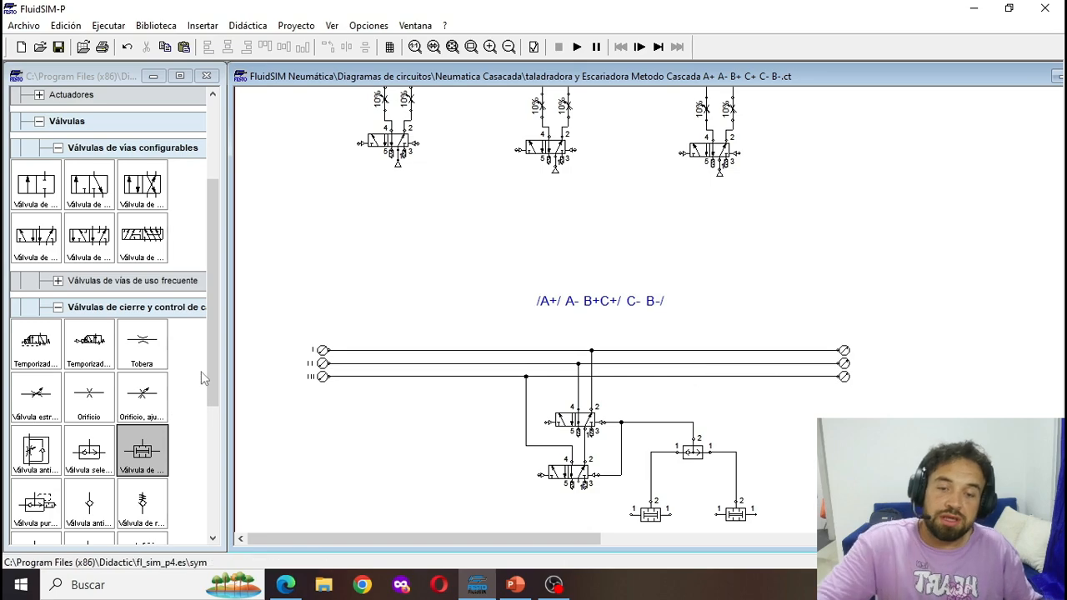
scroll(203, 373, "up", 2)
scroll(417, 204, "up", 2)
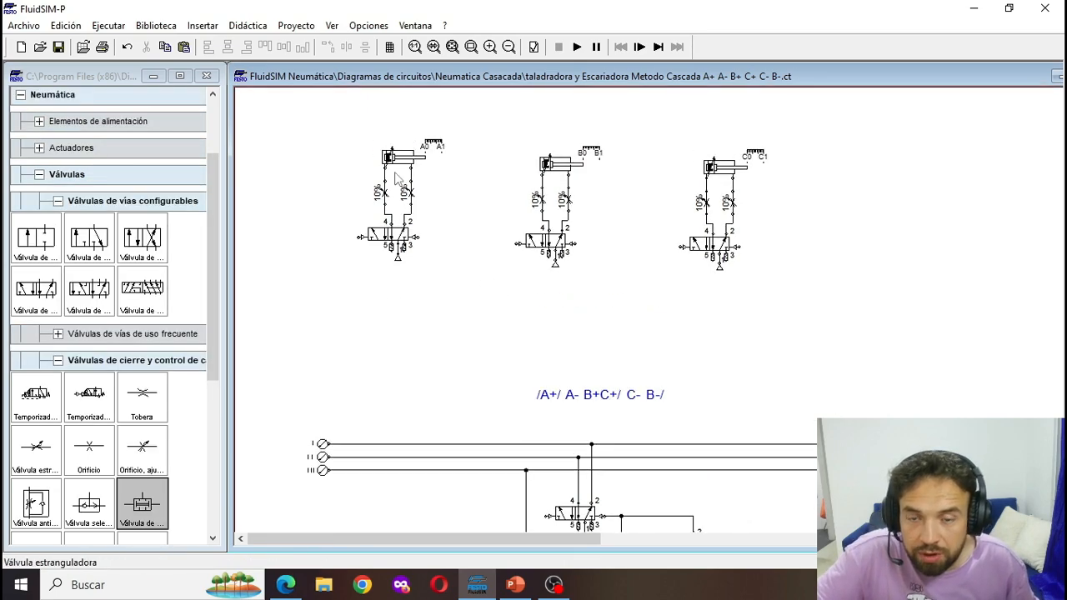
scroll(358, 200, "down", 1)
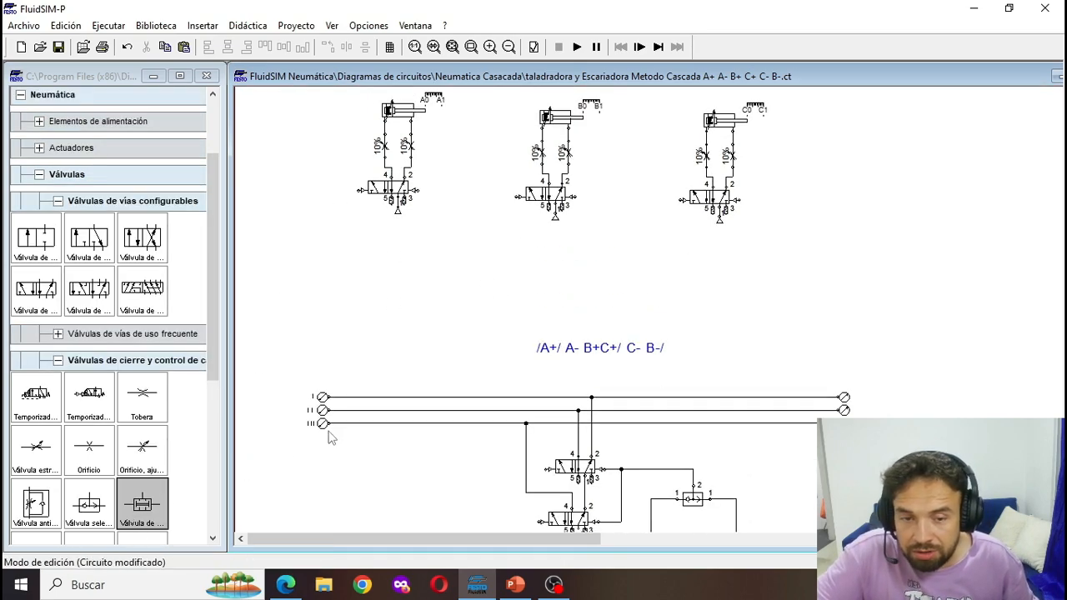
left_click_drag(150, 505, 333, 219)
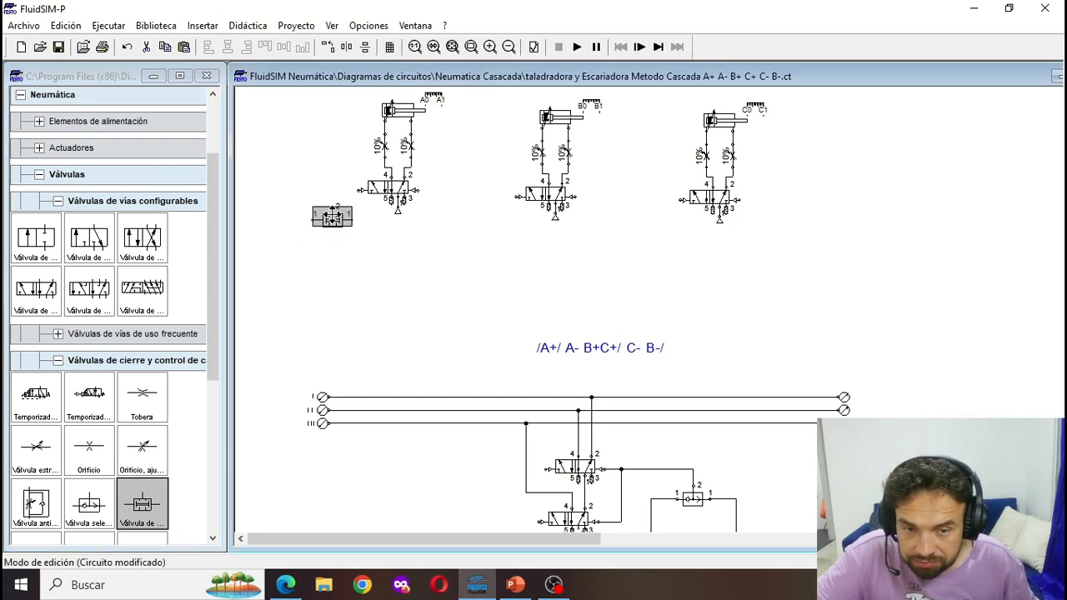
scroll(334, 221, "up", 1)
left_click(335, 230)
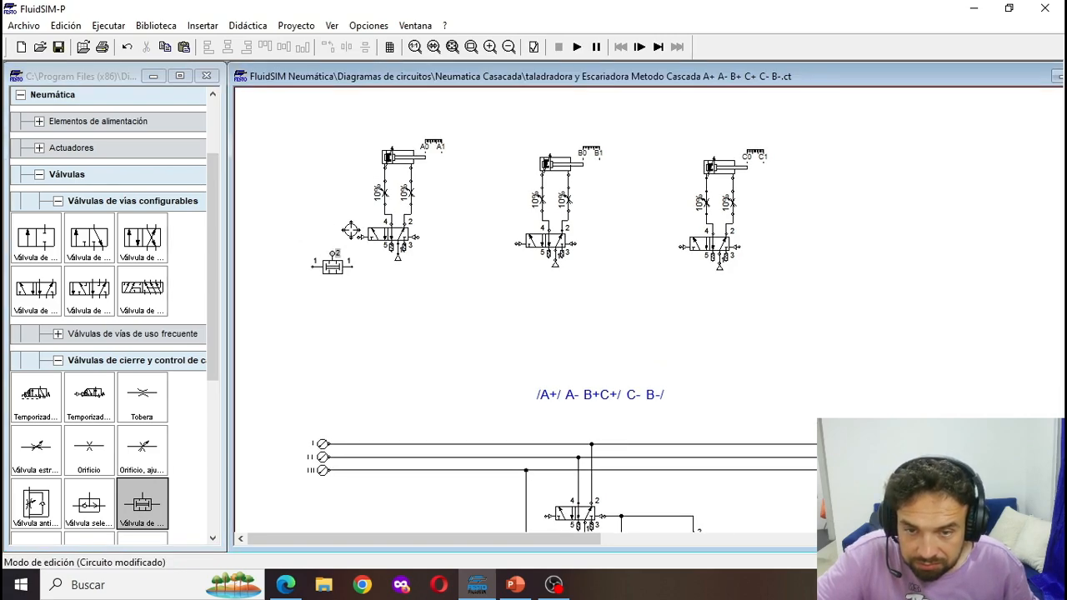
left_click_drag(359, 238, 334, 253)
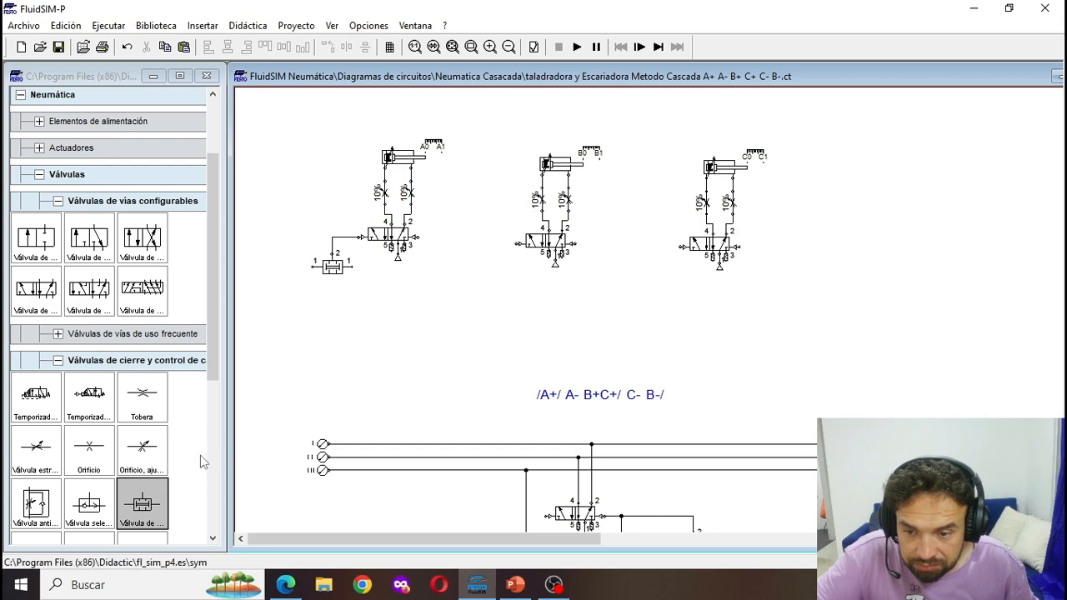
- Add a configurable 3/n-way valve below the simultaneity valve, with plain manual actuation on its left side and spring return on its right
scroll(203, 461, "down", 1)
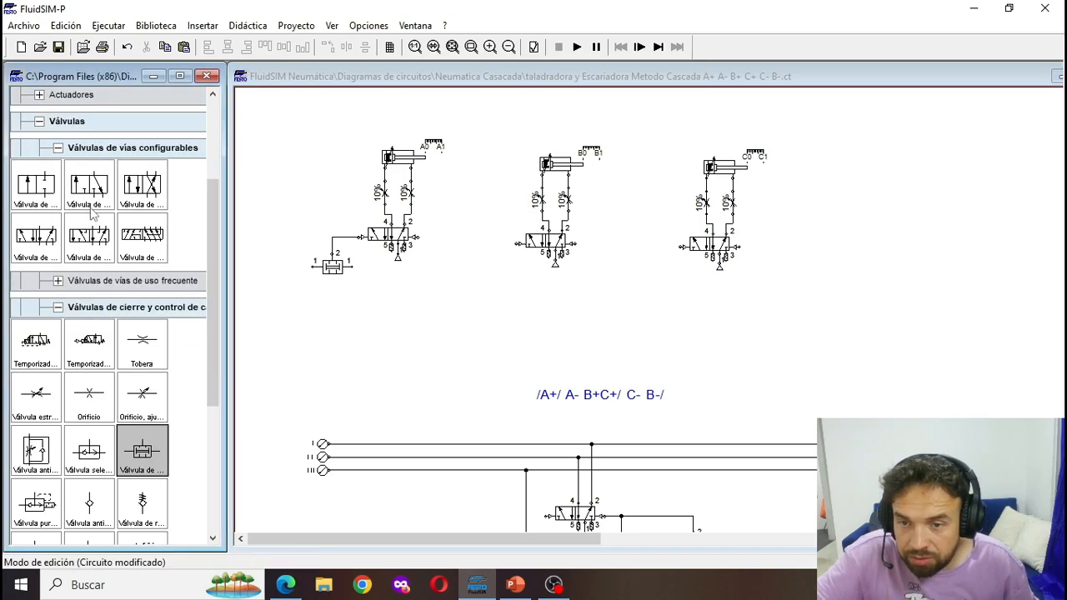
left_click_drag(71, 207, 264, 377)
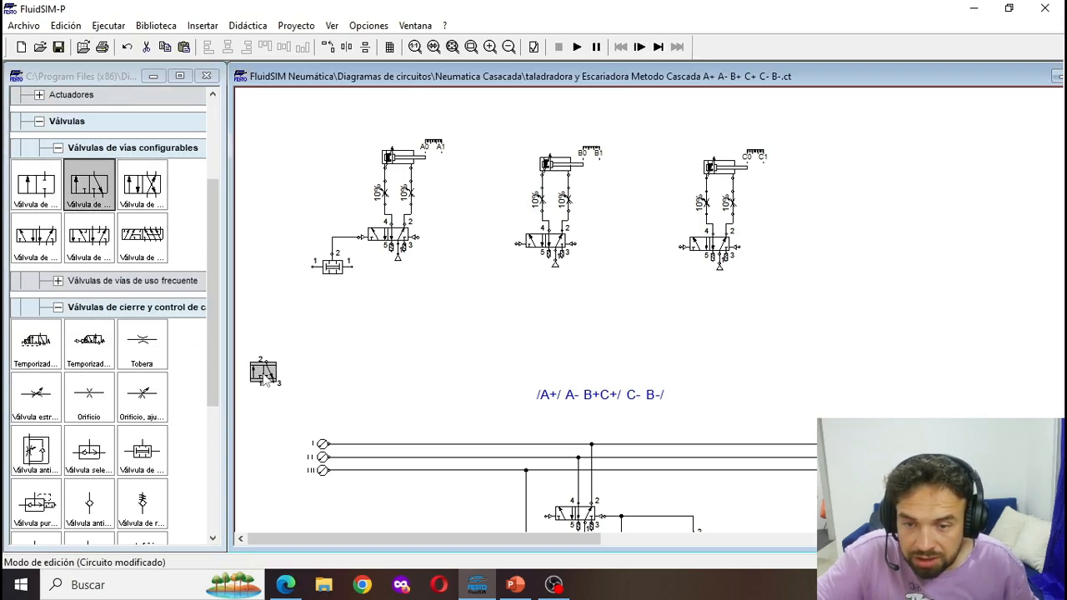
left_click(425, 230)
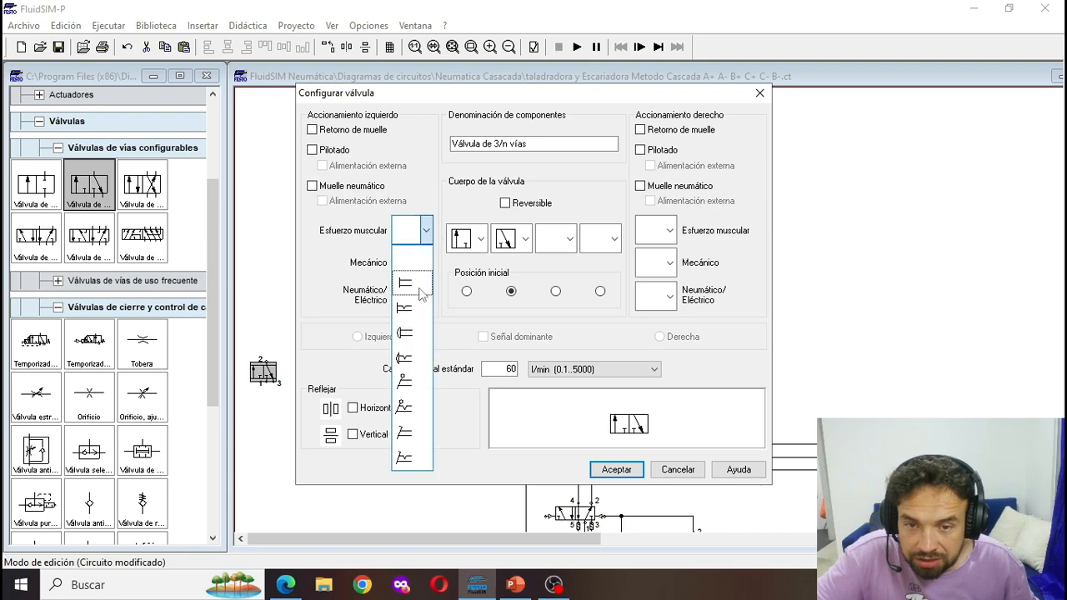
left_click(412, 277)
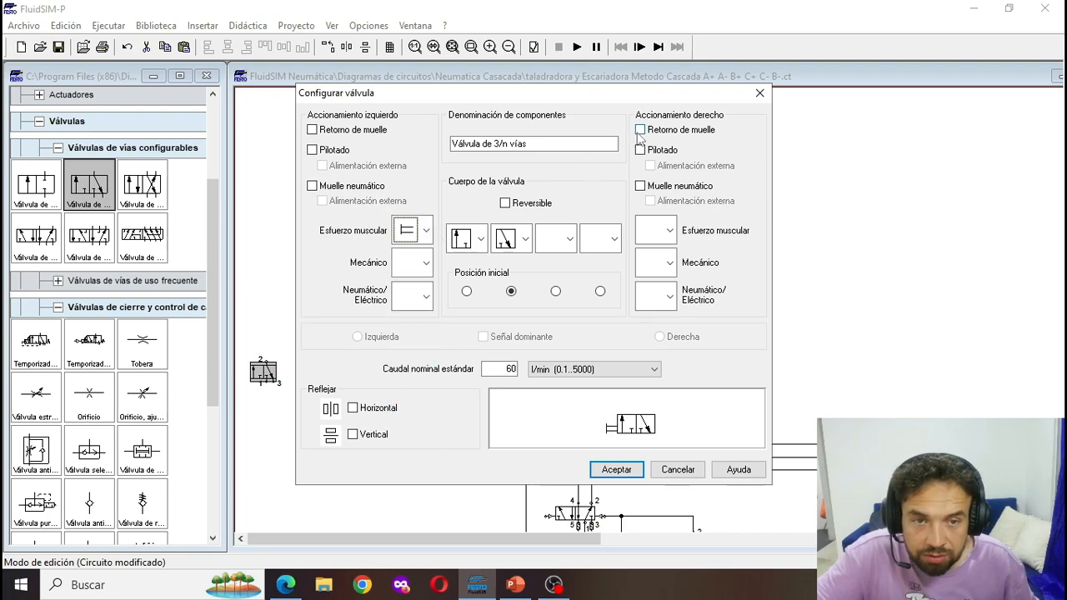
left_click(640, 130)
left_click(617, 470)
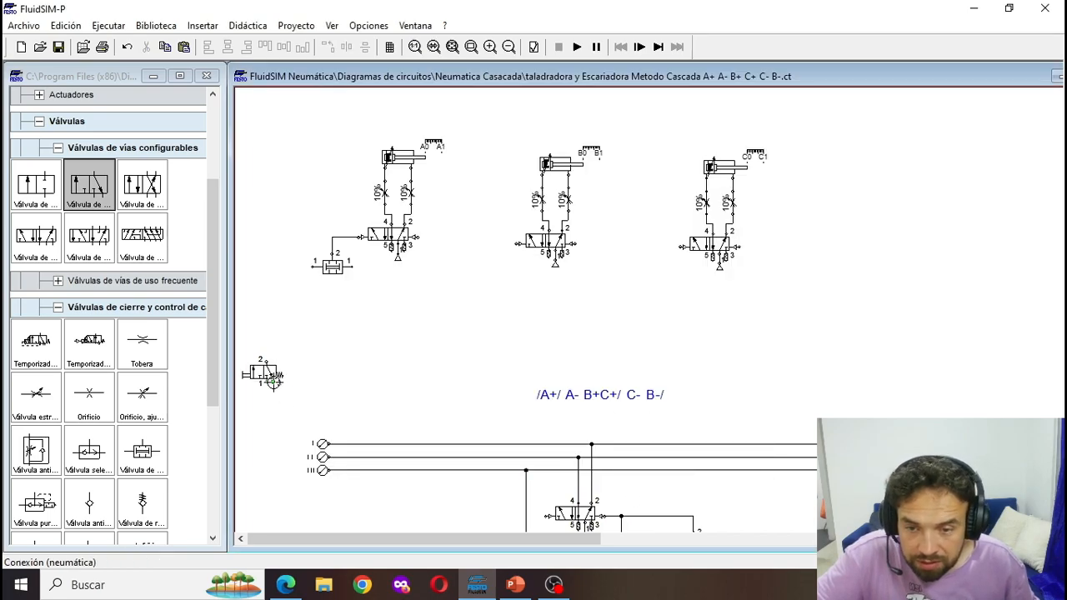
- Fit a silencer to port 3 of the manual 3/2 valve and shift the valve slightly to the right
double_click(273, 382)
left_click(529, 333)
left_click(519, 437)
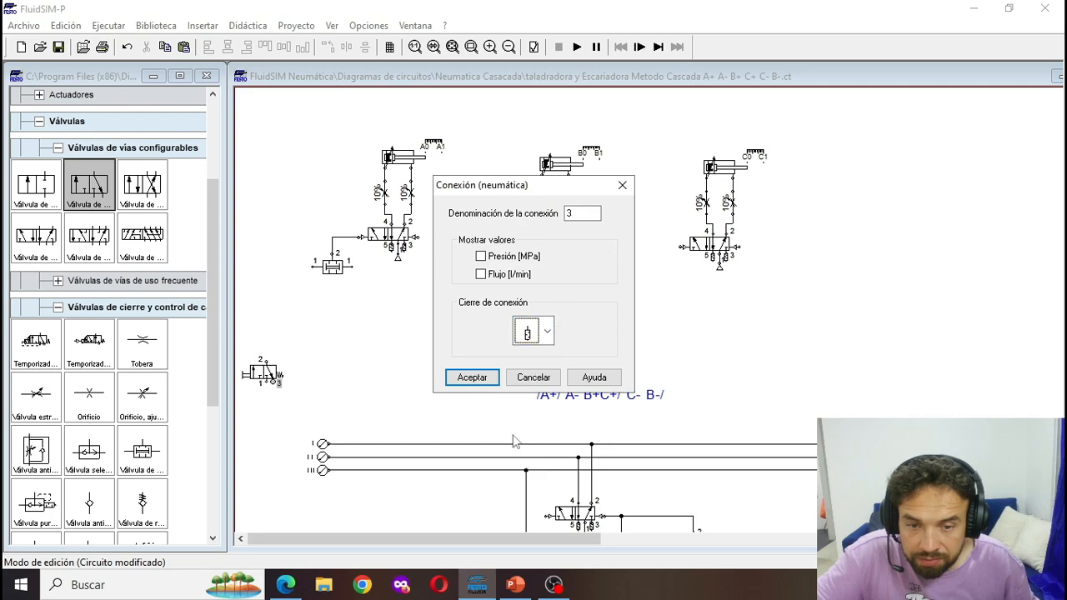
left_click(474, 379)
left_click_drag(292, 391, 273, 367)
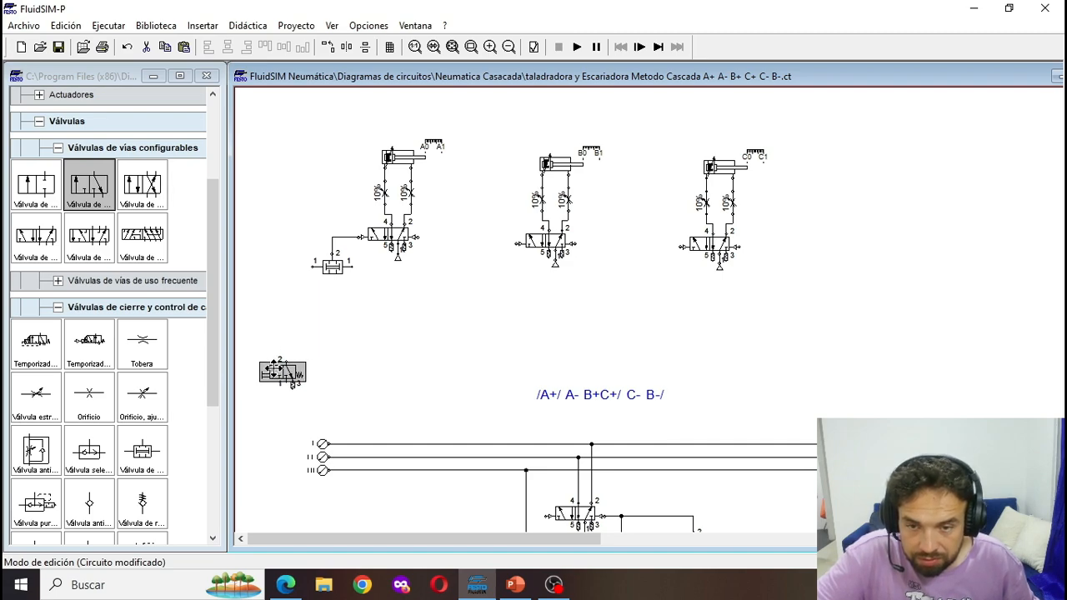
left_click(326, 329)
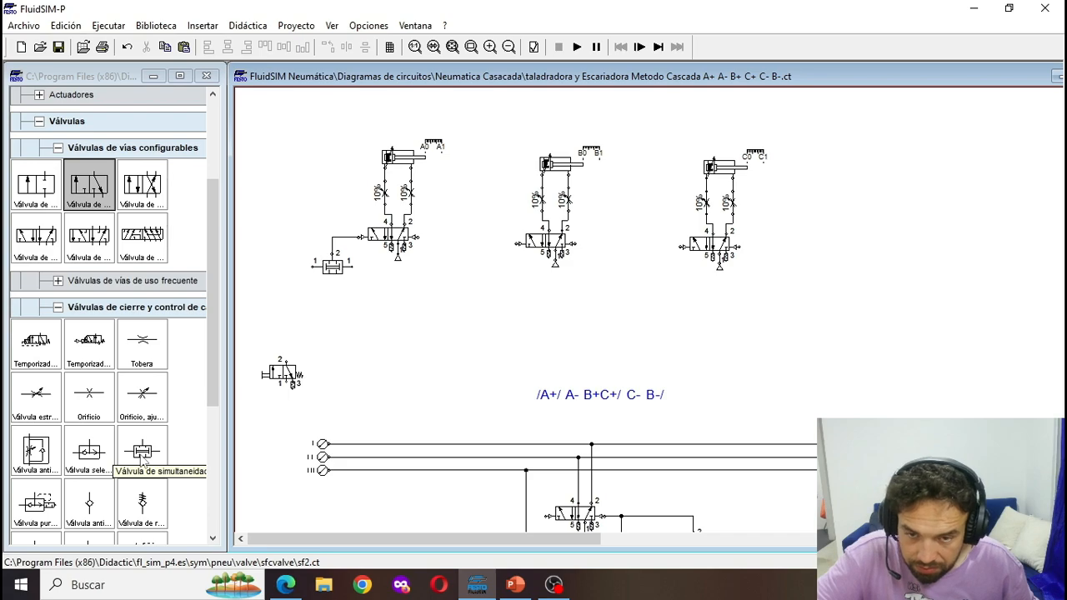
- Add a second simultaneity valve below the first, connect its outlet 2 to the first one's right inlet, and move it up closer
left_click_drag(142, 457, 350, 343)
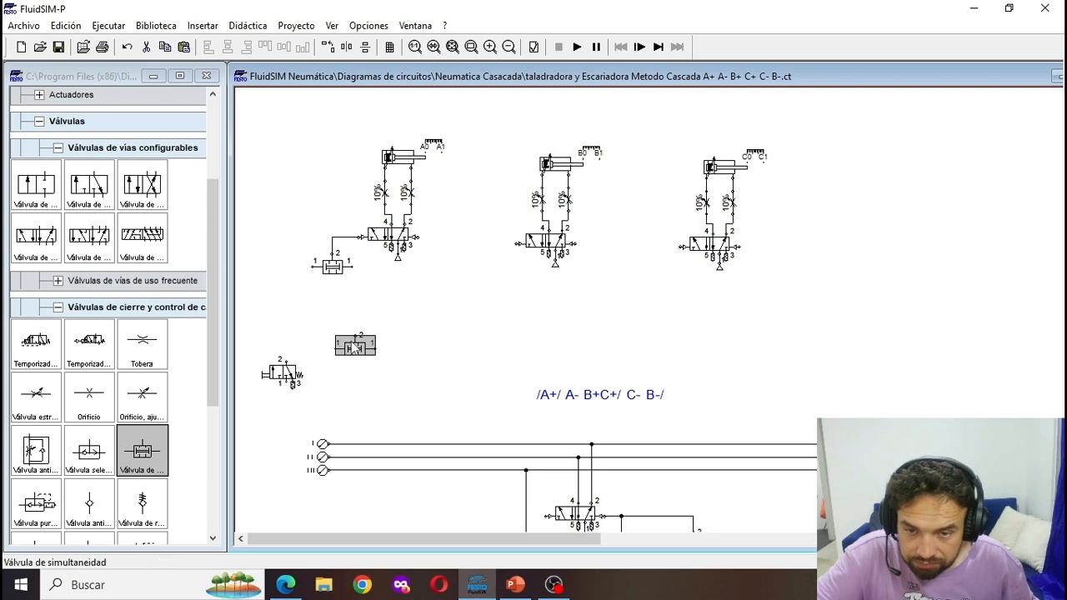
left_click(357, 335)
left_click_drag(354, 267, 354, 266)
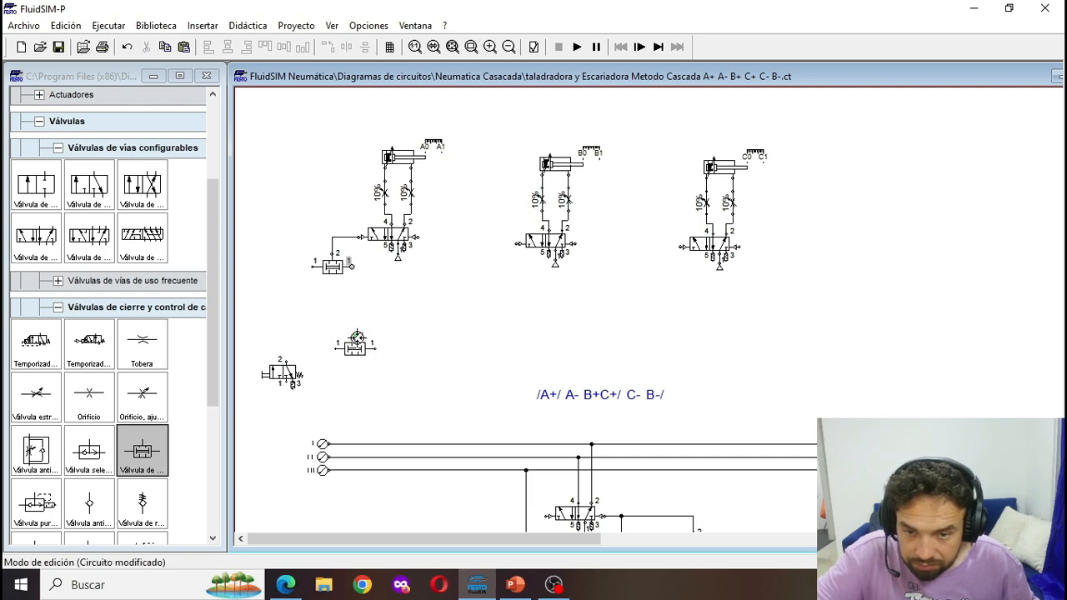
left_click_drag(357, 337, 350, 266)
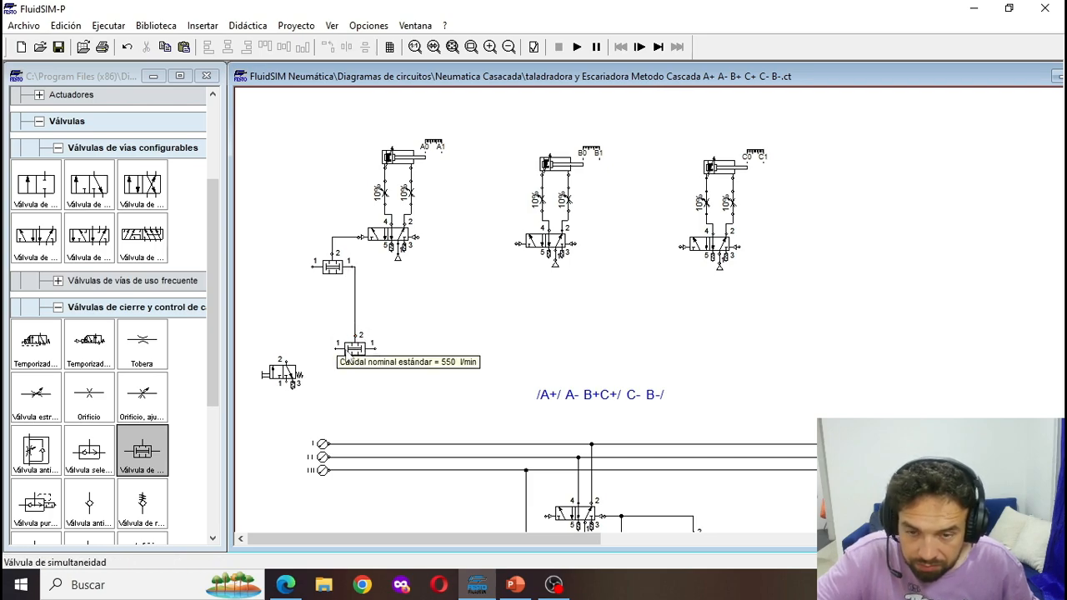
left_click_drag(350, 355, 350, 321)
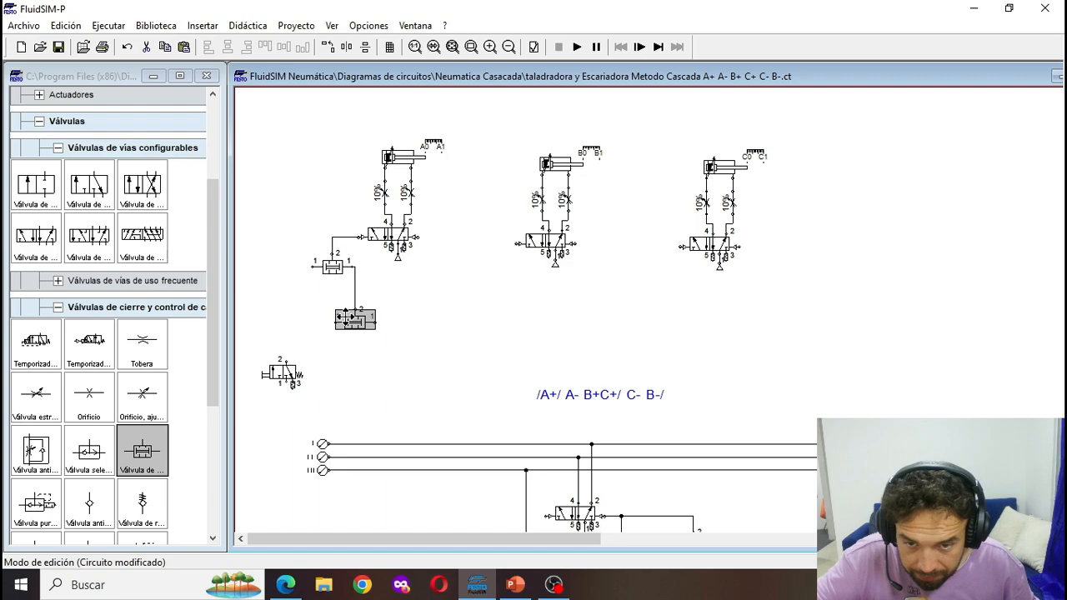
left_click(341, 360)
left_click(297, 376)
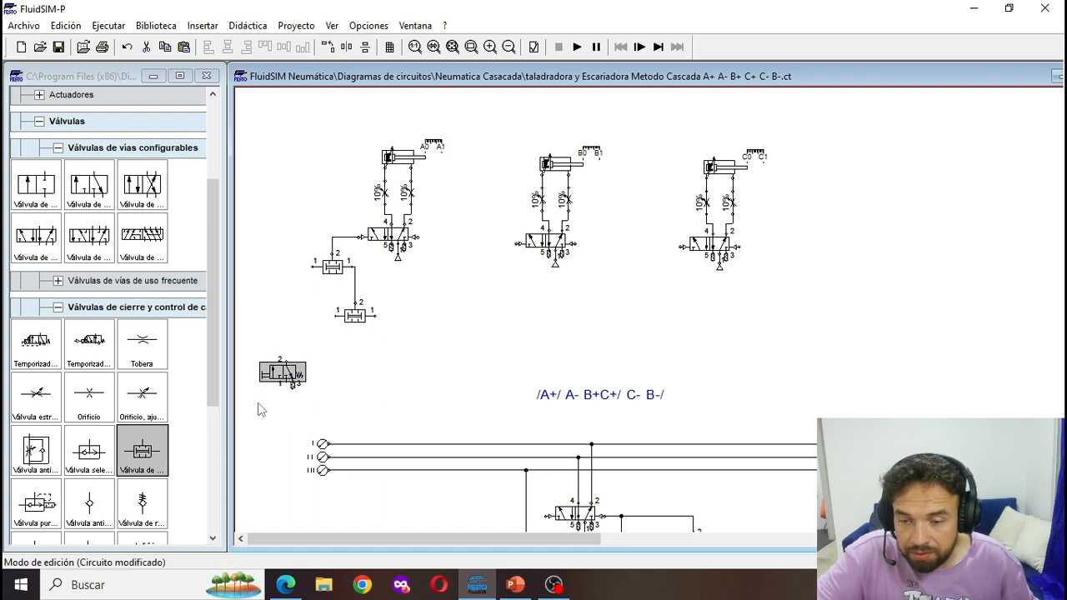
- Add a configurable 5/n-way valve right of the manual 3/2 valve, with detented manual actuation on its left side and spring return on its right
left_click_drag(41, 238, 381, 382)
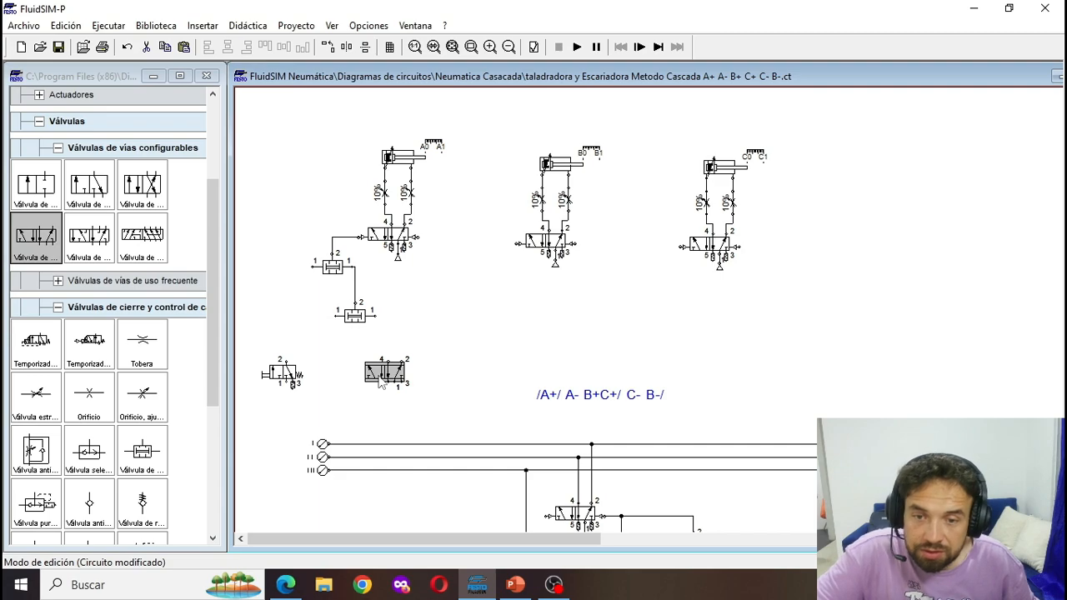
double_click(386, 374)
left_click(425, 263)
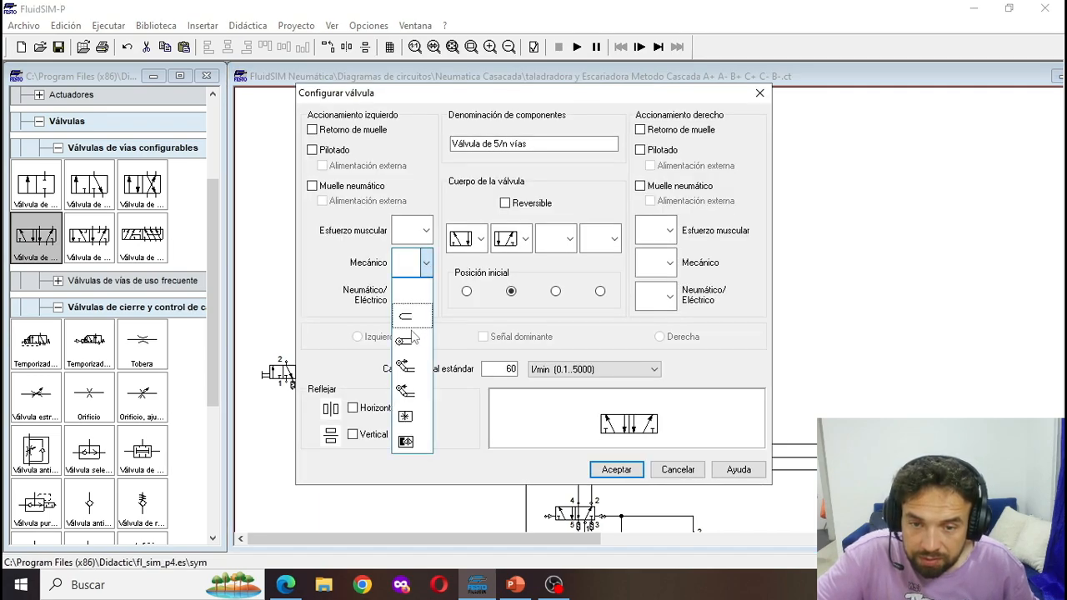
left_click(428, 233)
left_click(427, 233)
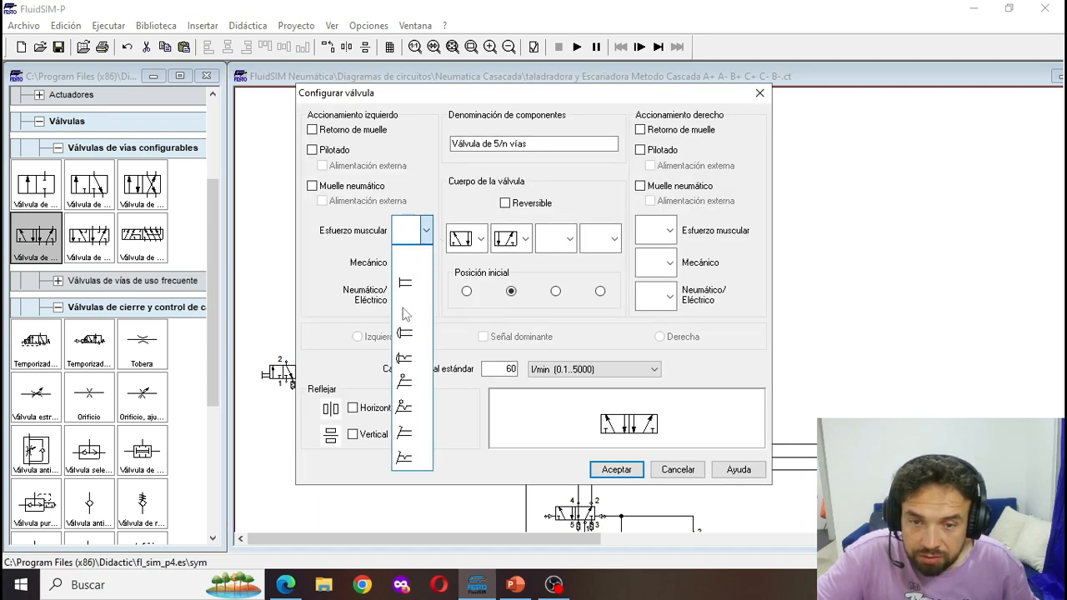
left_click(406, 309)
left_click(640, 130)
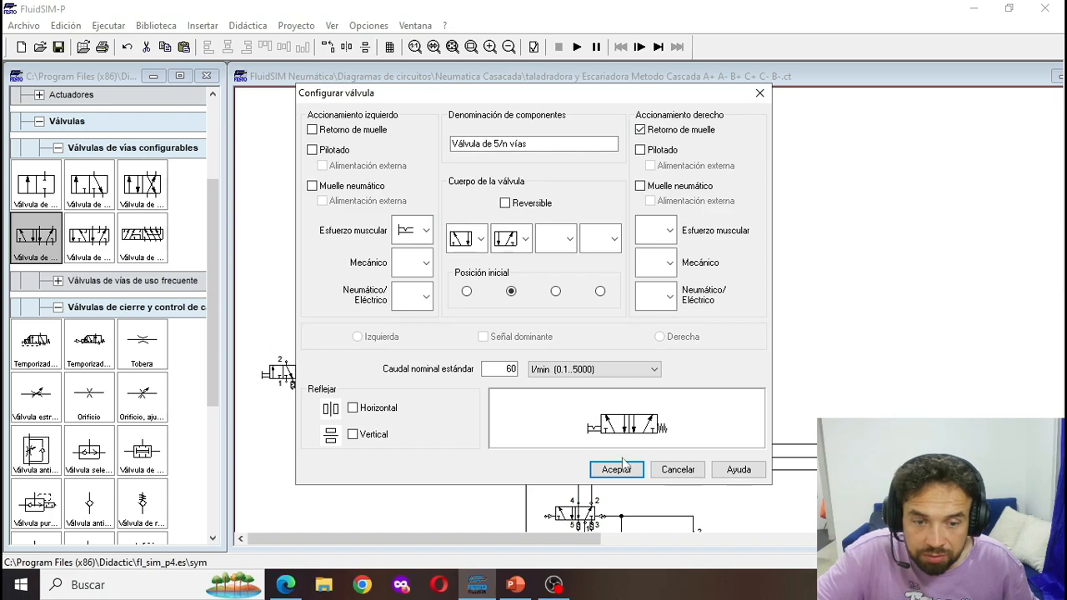
left_click(624, 464)
- Fit silencers to exhaust ports 5 and 3 of the manual 5/2 valve
double_click(386, 386)
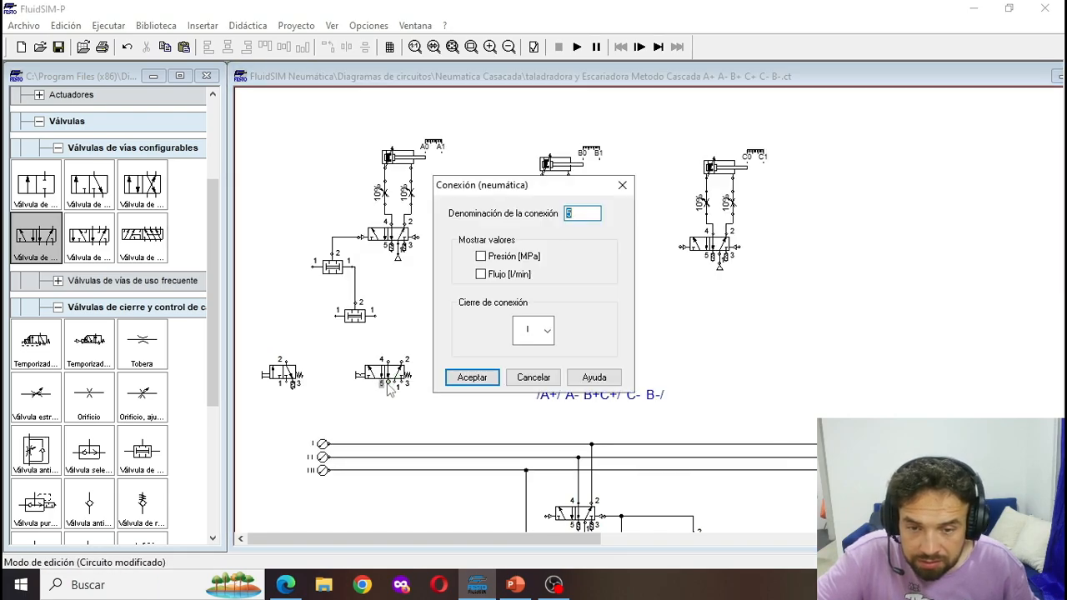
left_click(546, 332)
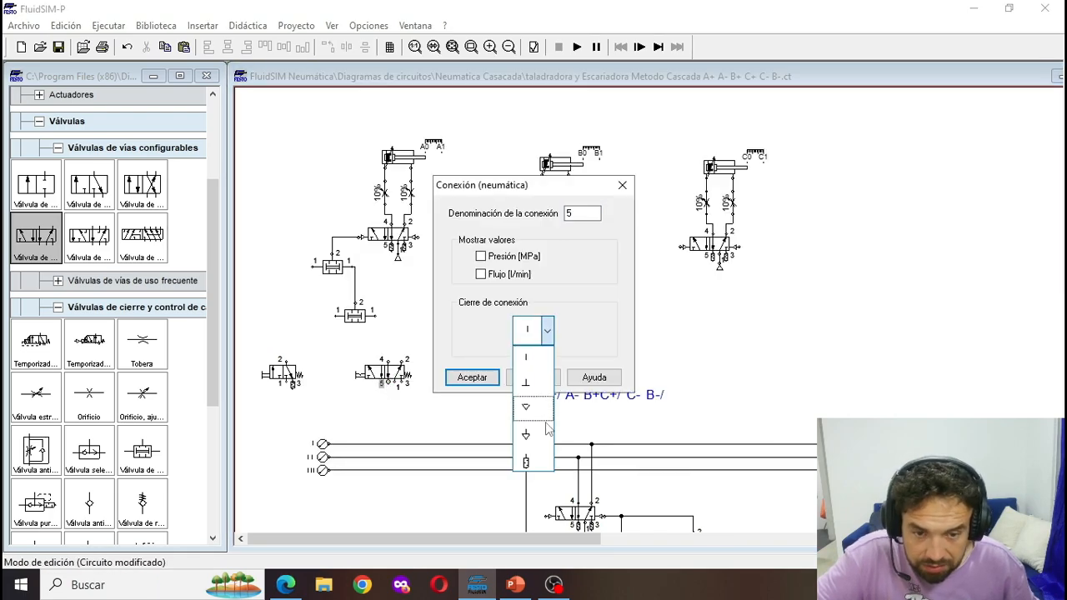
left_click(527, 459)
left_click(472, 377)
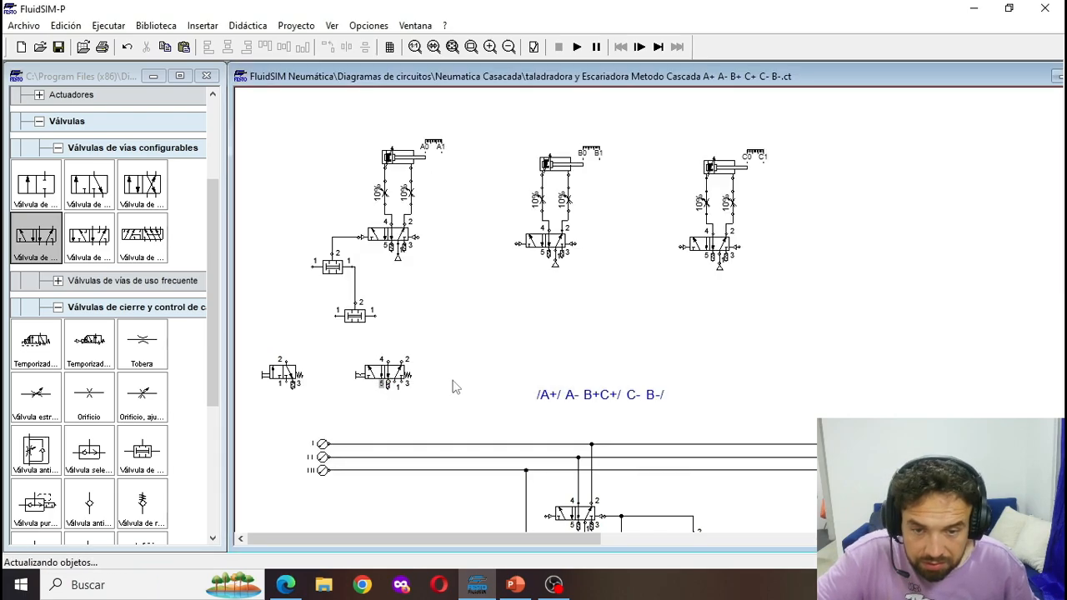
double_click(407, 386)
left_click(546, 332)
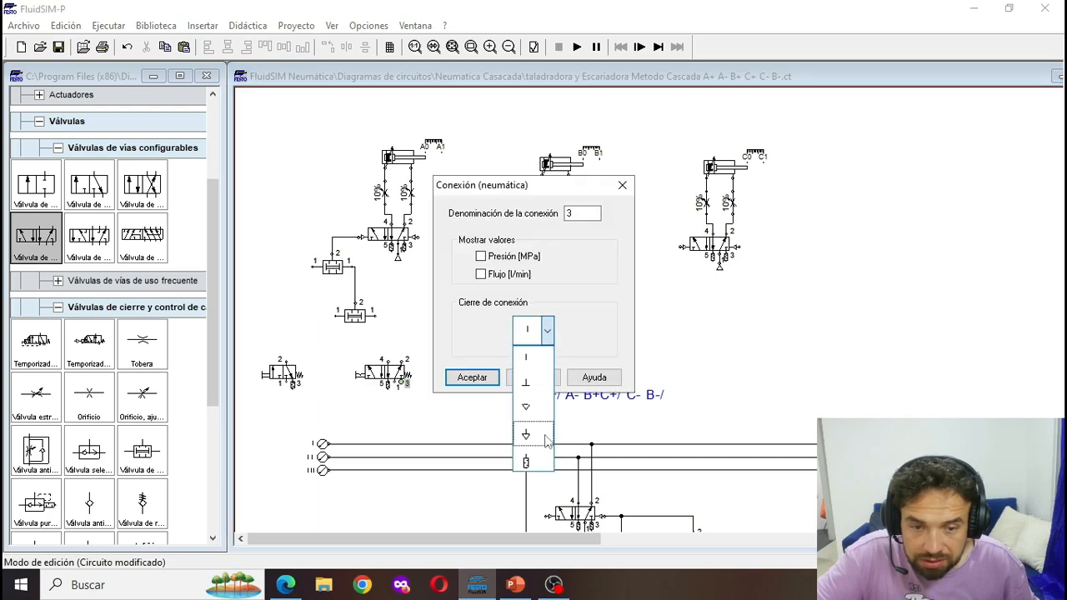
left_click(533, 461)
left_click(475, 376)
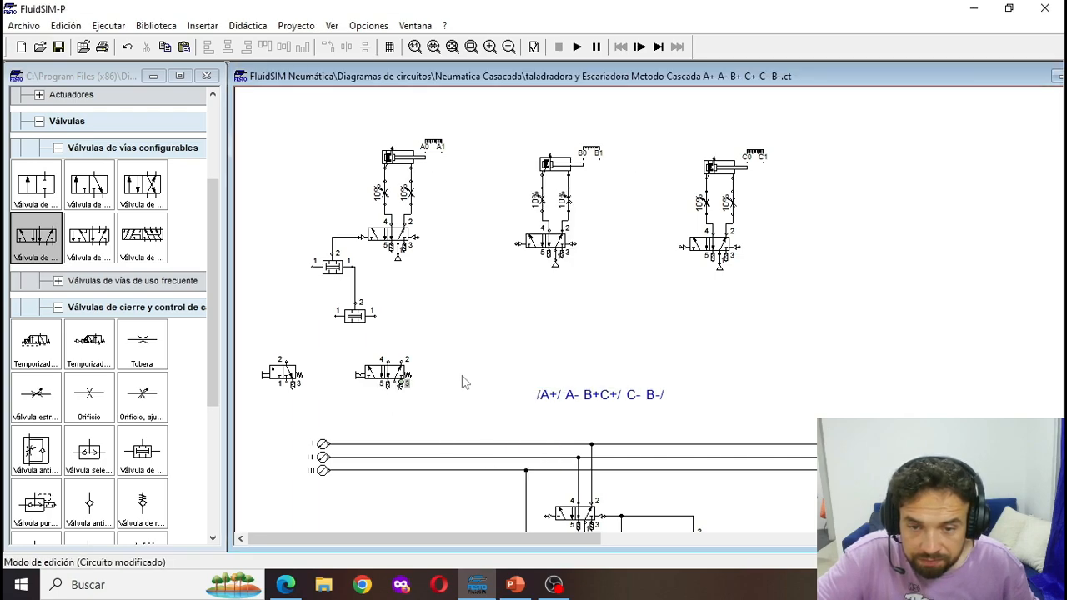
- Place a compressed air source below the manual 3/2 valve and connect it to port 1
scroll(32, 170, "up", 2)
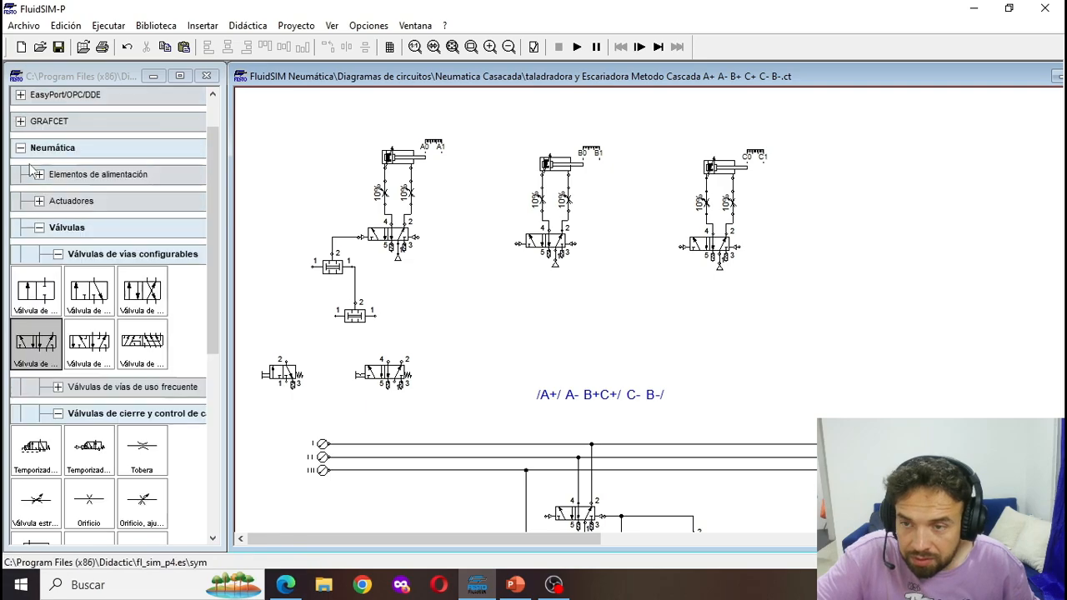
scroll(17, 155, "up", 2)
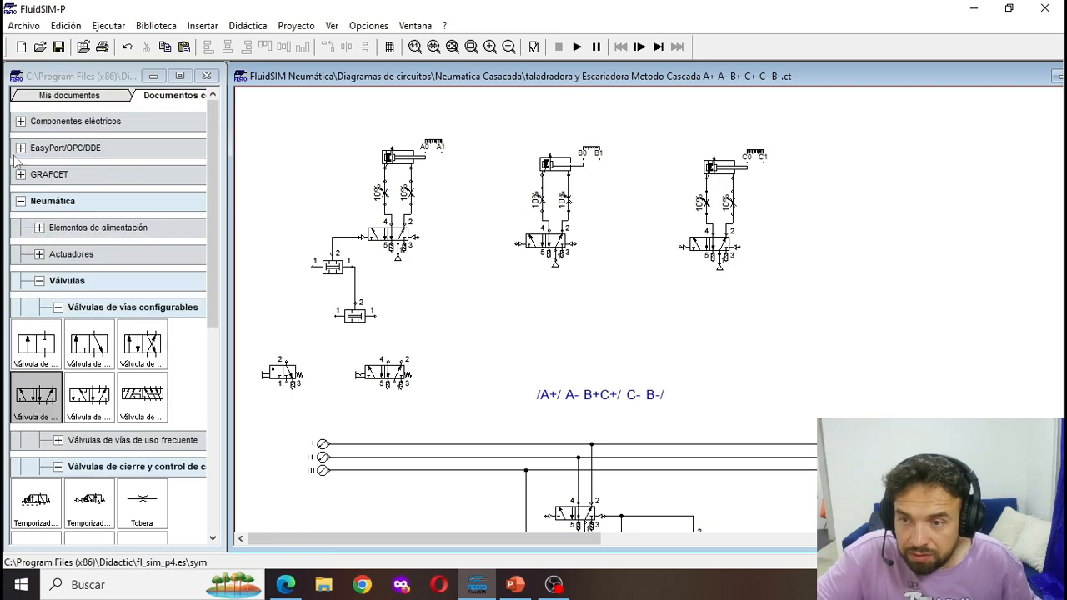
left_click(37, 227)
left_click_drag(37, 272, 359, 404)
left_click_drag(260, 403, 286, 382)
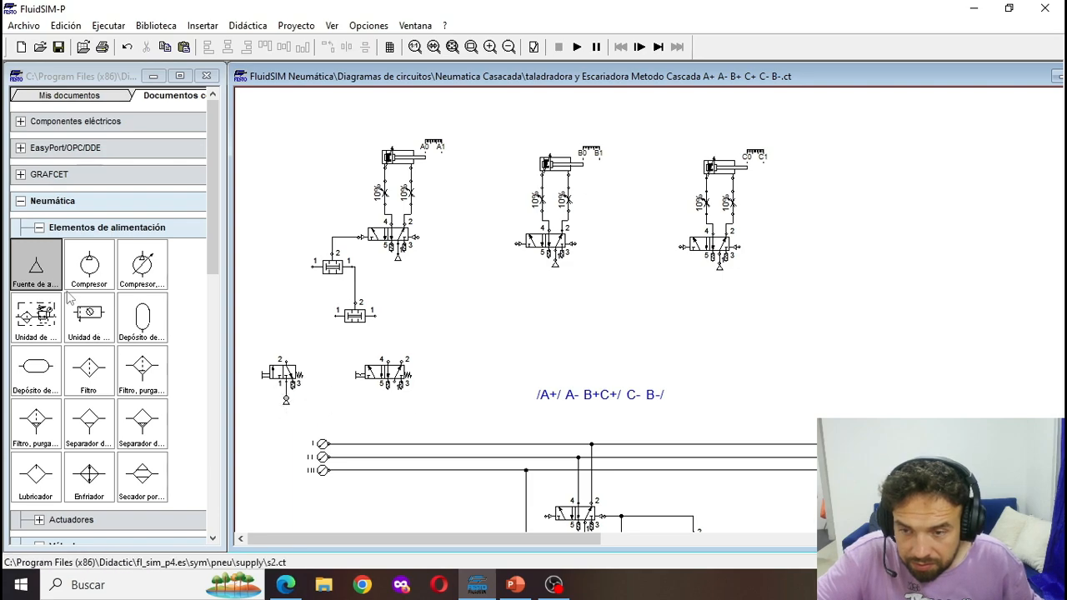
- Place another compressed air source below the manual 5/2 valve and connect it to its supply port 1
left_click_drag(30, 278, 395, 403)
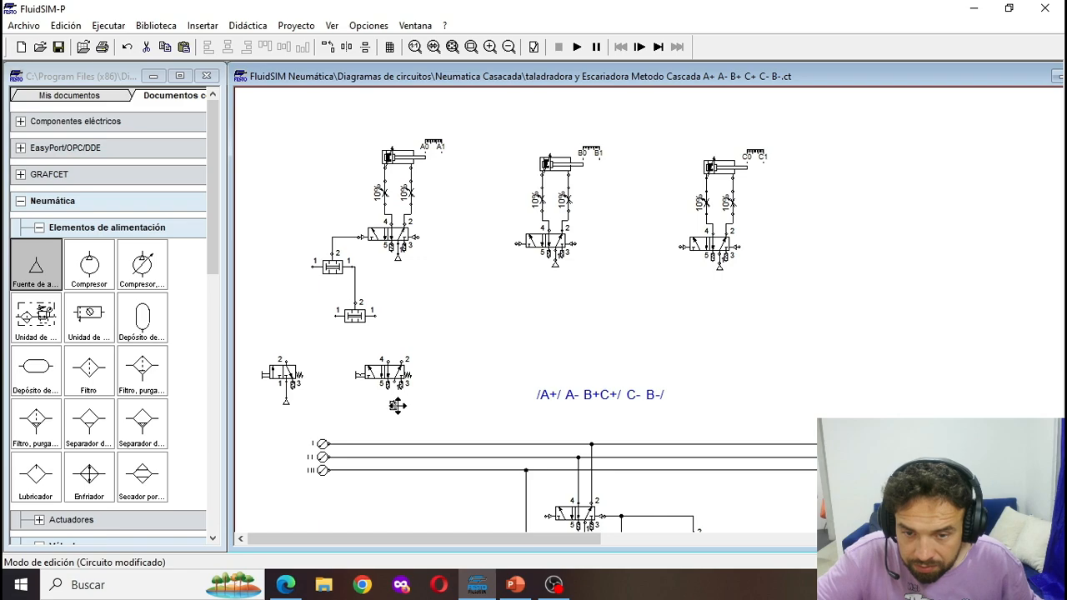
left_click_drag(396, 402, 394, 401)
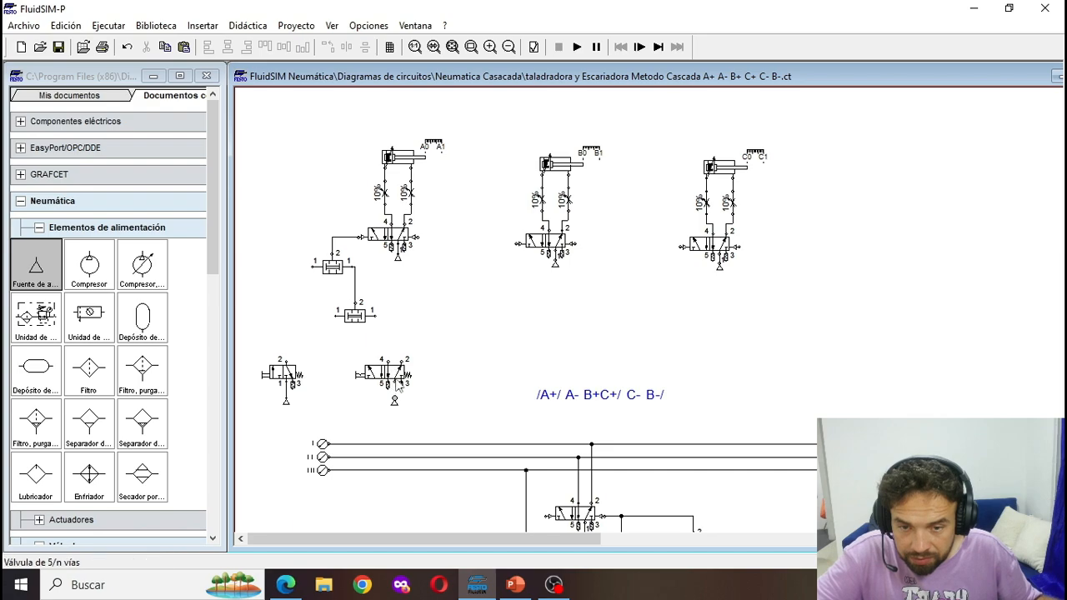
left_click(395, 385)
left_click(395, 401)
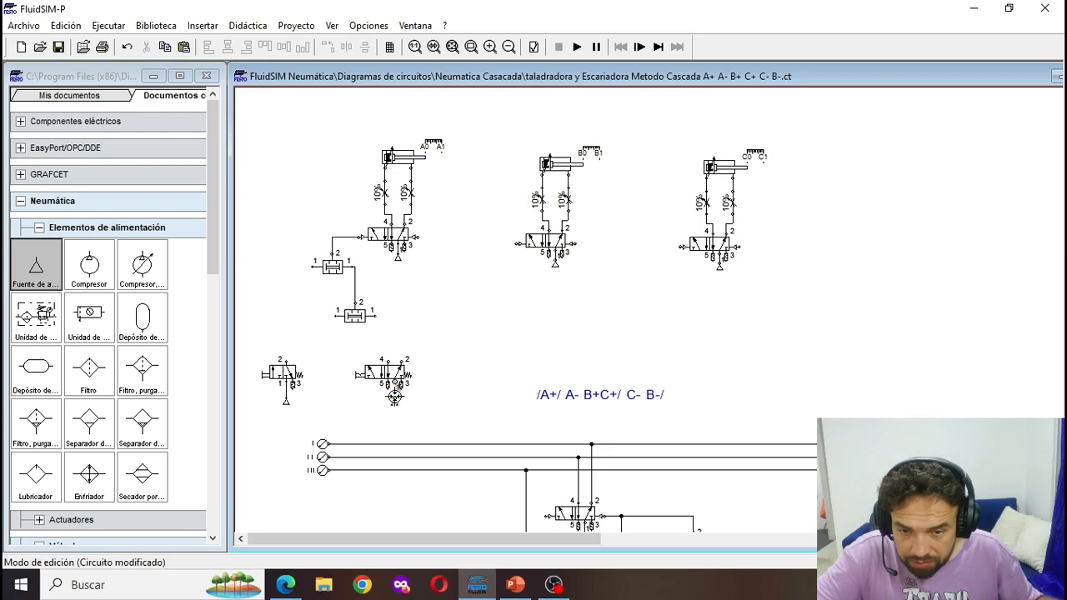
- Connect the manual 5/2 valve's port 2 to the lower-right simultaneity valve's left inlet, and its port 4 and the 3/2 valve's outlet to the simultaneity valve above them
scroll(507, 443, "down", 2)
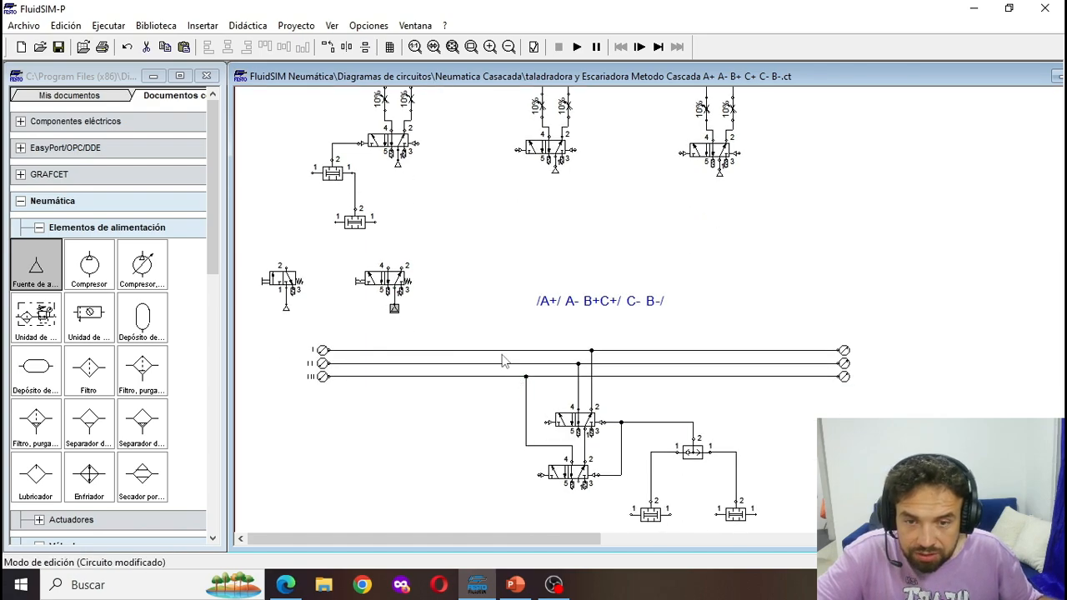
left_click_drag(407, 266, 400, 263)
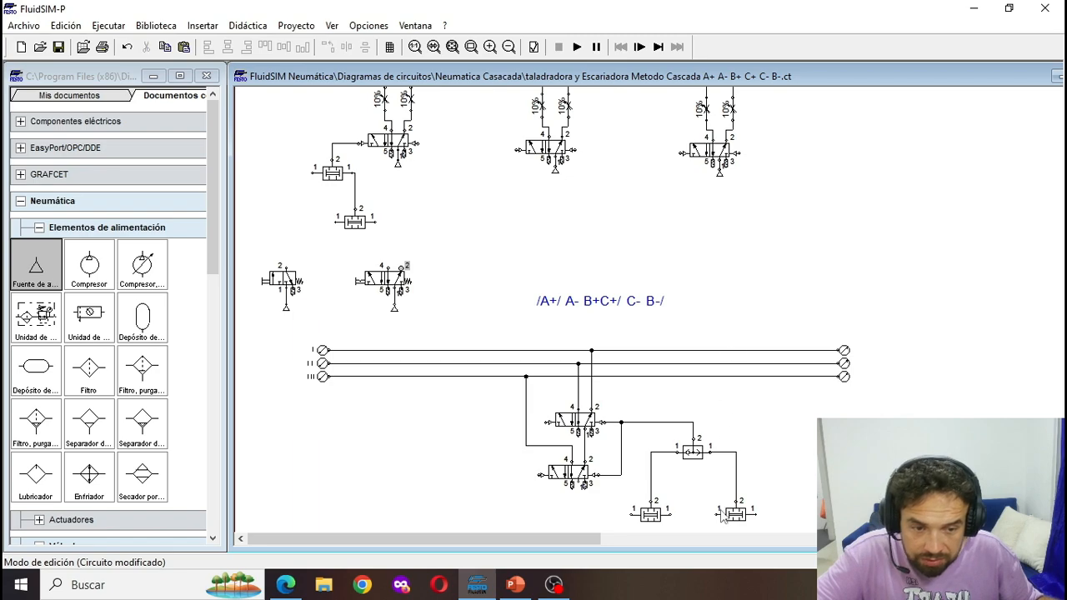
left_click_drag(716, 515, 717, 514)
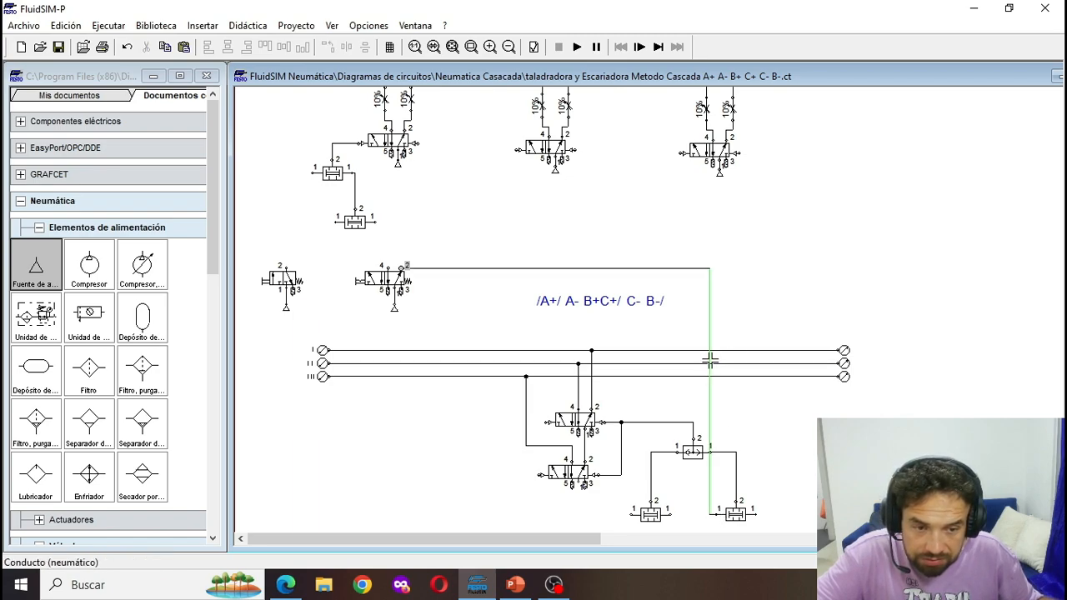
left_click_drag(710, 359, 717, 360)
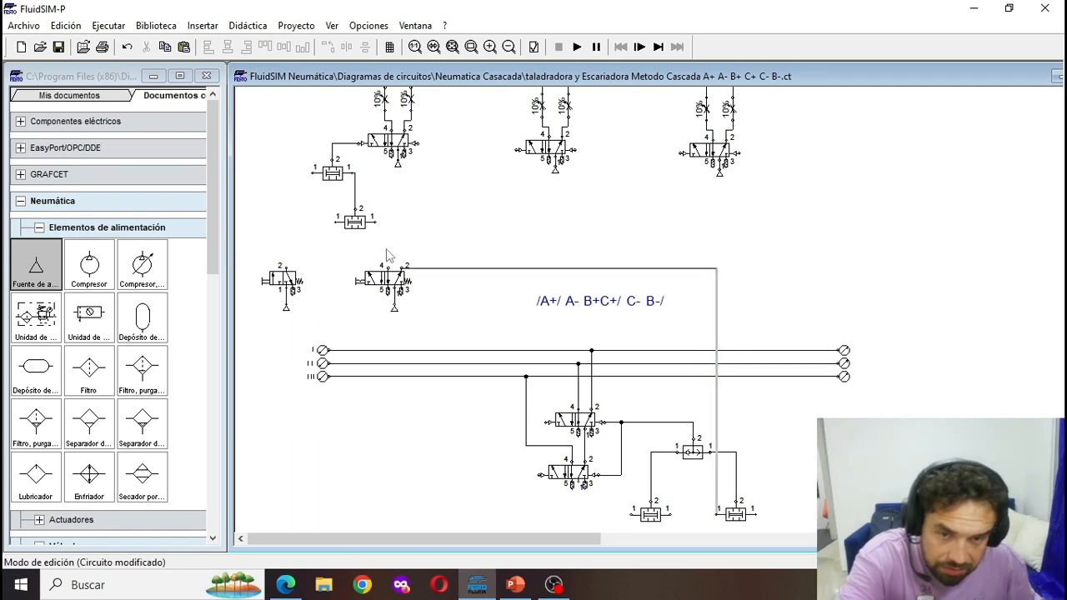
left_click_drag(443, 269, 443, 252)
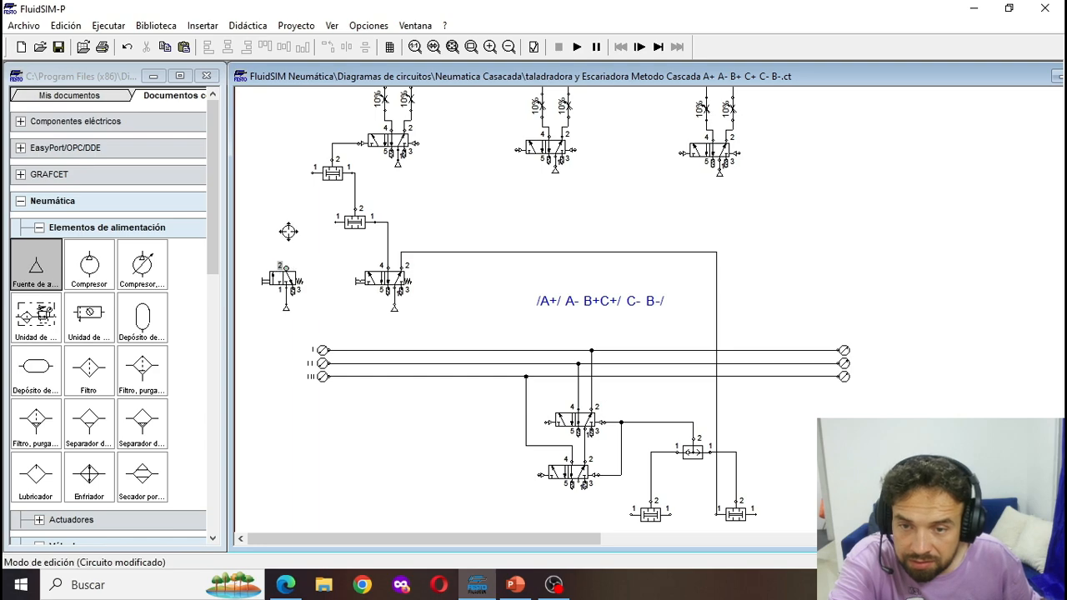
left_click_drag(332, 221, 338, 223)
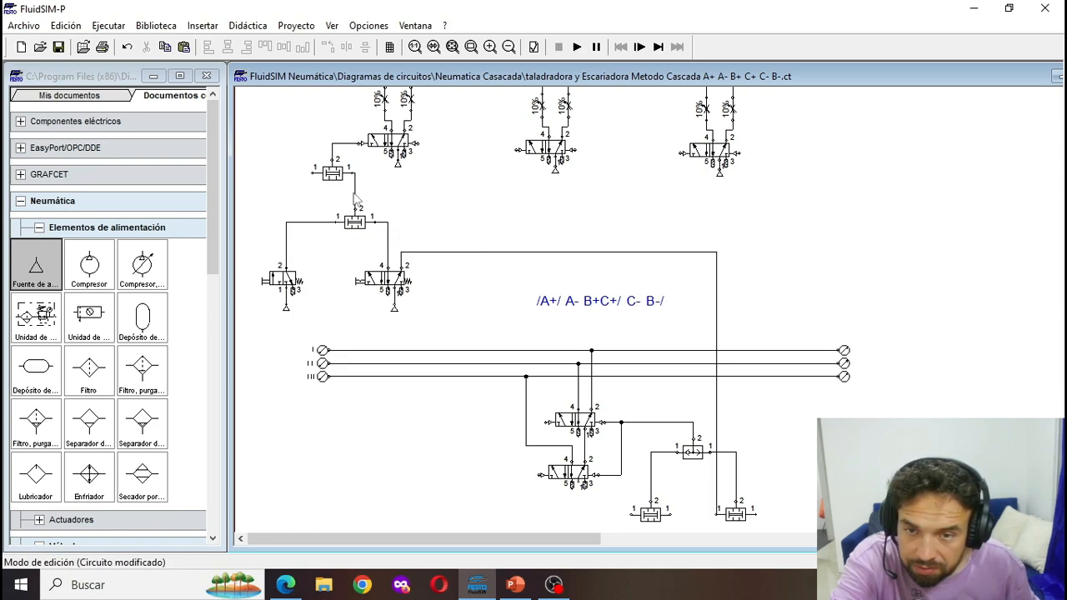
- Delete the link between the two start simultaneity valves, shift the lower one left and connect its outlet 2 to the upper one's left inlet
left_click(357, 202)
key("Delete")
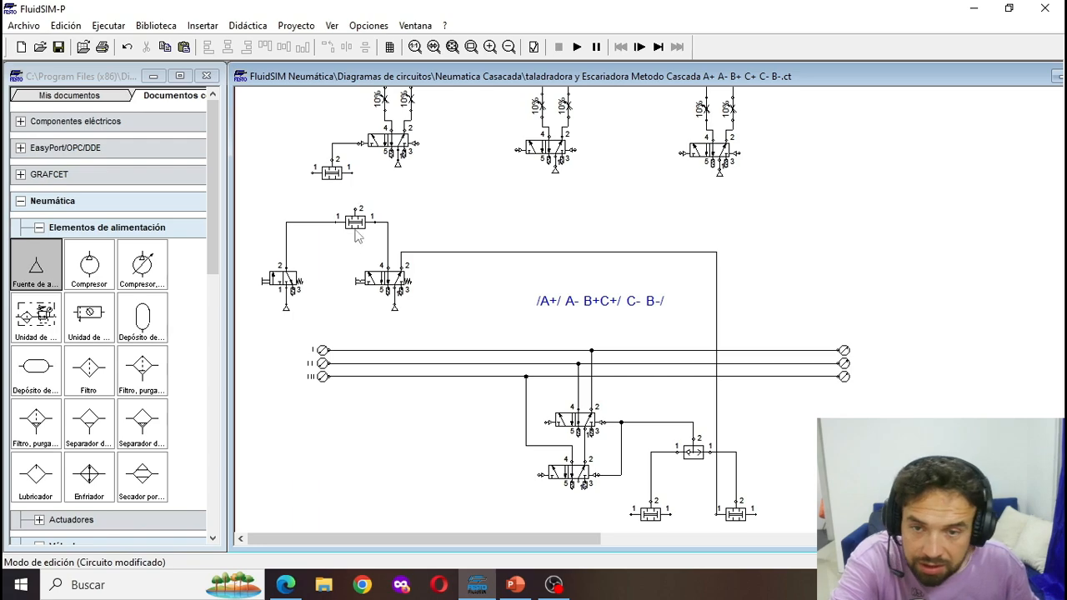
left_click(357, 232)
key("Left")
key("Left")
key("Left")
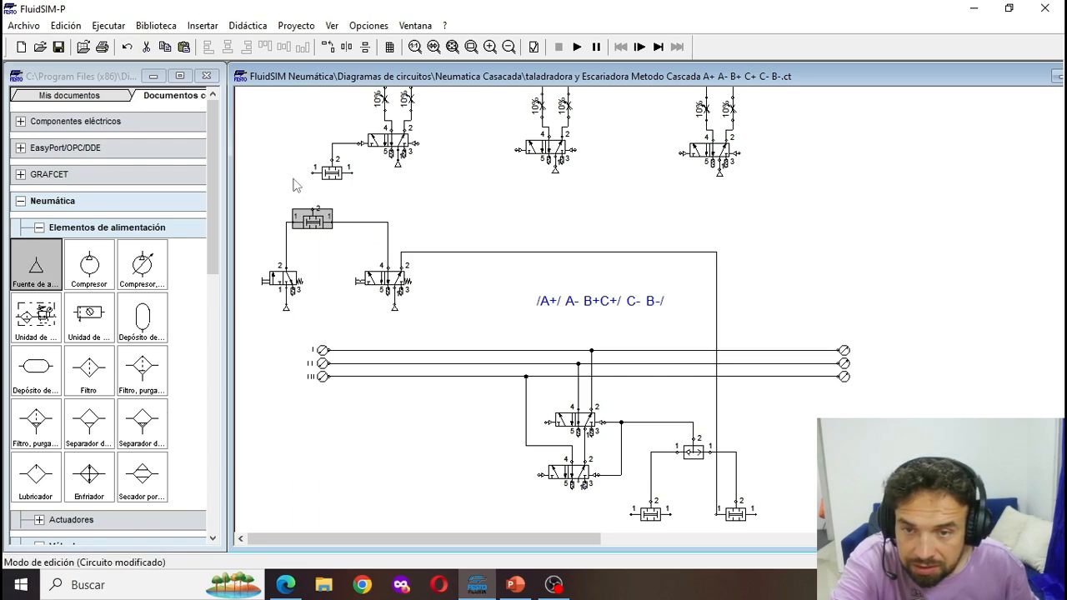
key("Left")
left_click_drag(313, 174, 310, 209)
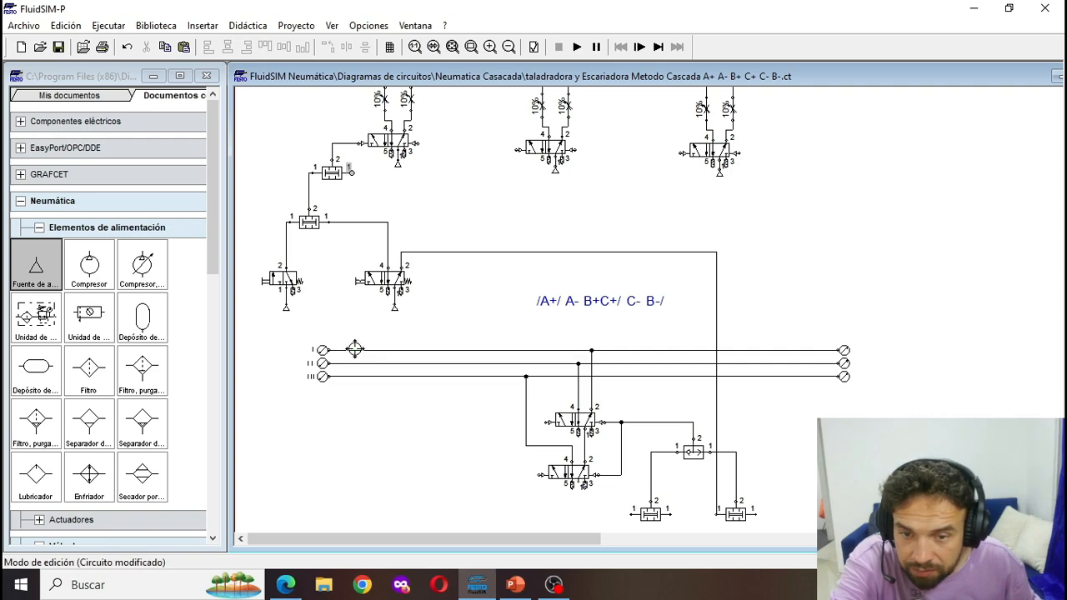
- Connect the upper simultaneity valve's right inlet to pressure line I and move the sequence text to the free area below cylinder C
left_click_drag(355, 351, 352, 350)
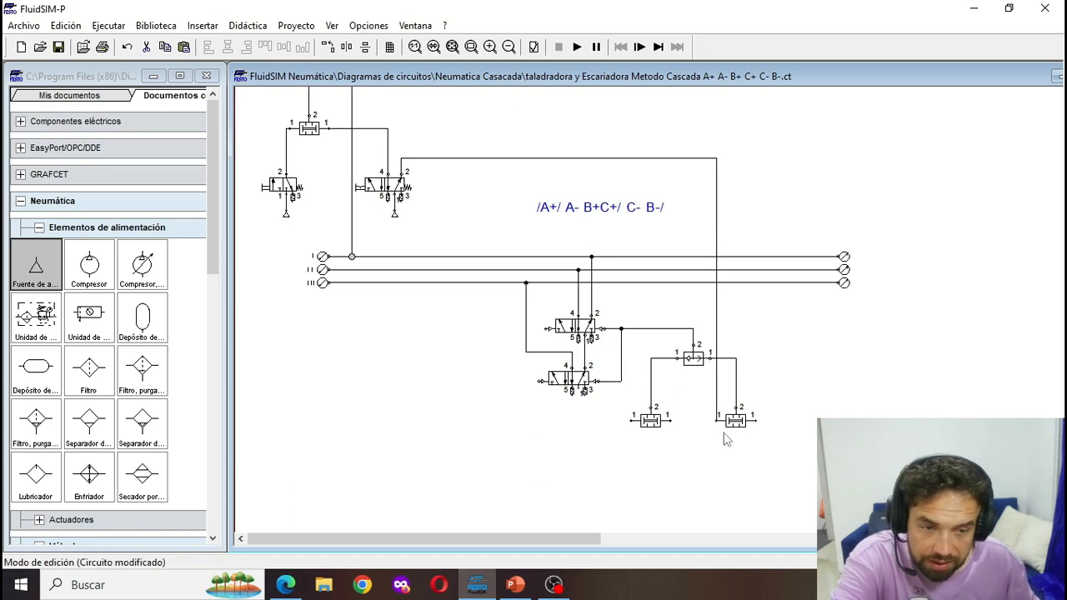
scroll(550, 298, "up", 1)
left_click_drag(571, 345, 815, 245)
scroll(350, 283, "up", 1)
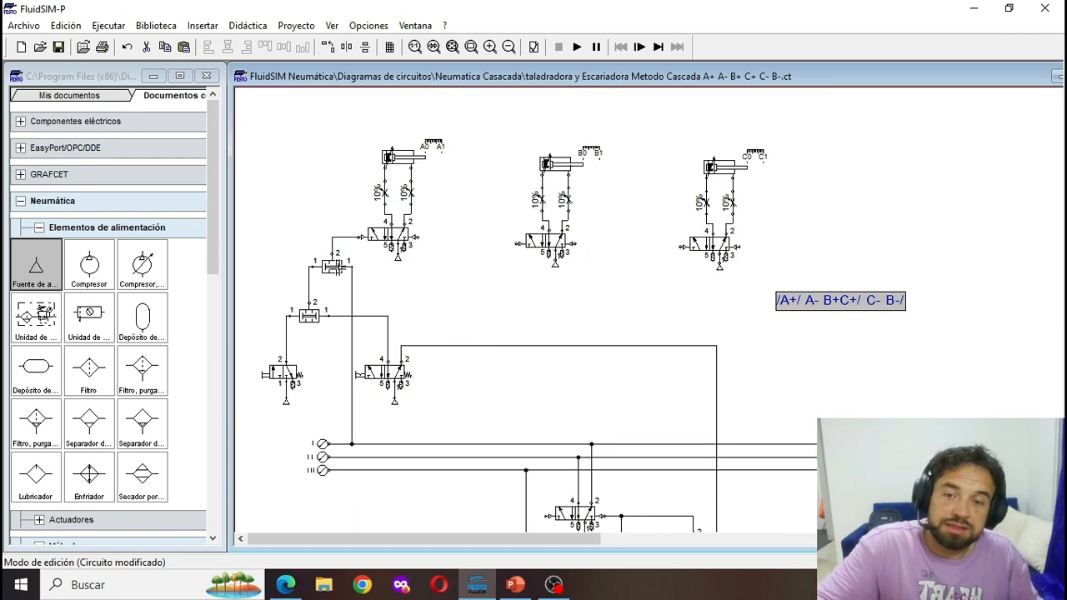
- Copy cylinder A's upper simultaneity valve to the lower left of cylinder B's 5/2 valve and align it level with the original
left_click(335, 272)
key("ctrl+c")
key("ctrl+v")
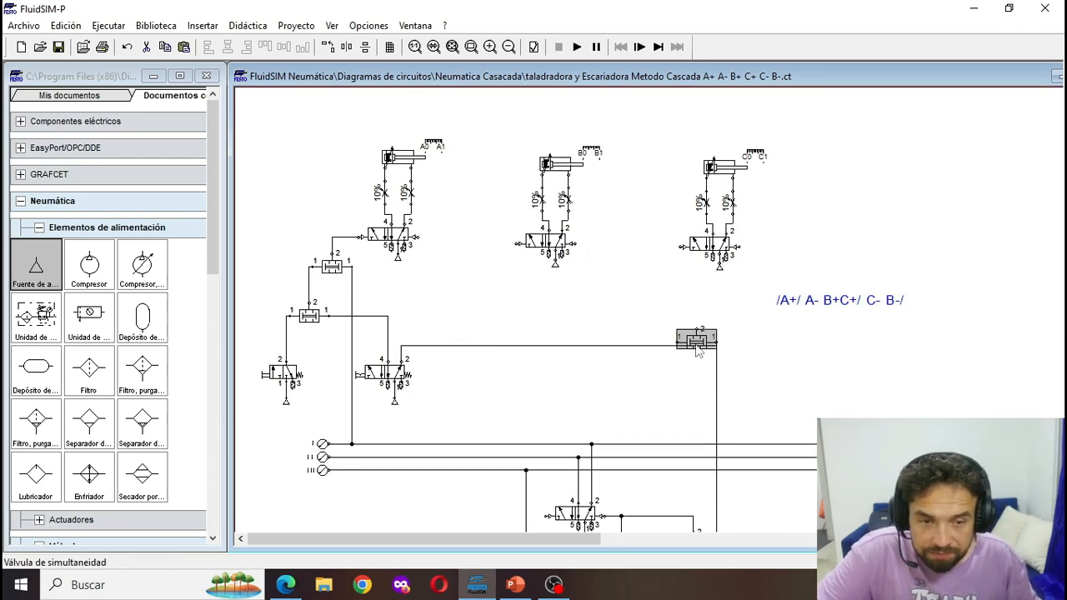
left_click_drag(692, 337, 493, 288)
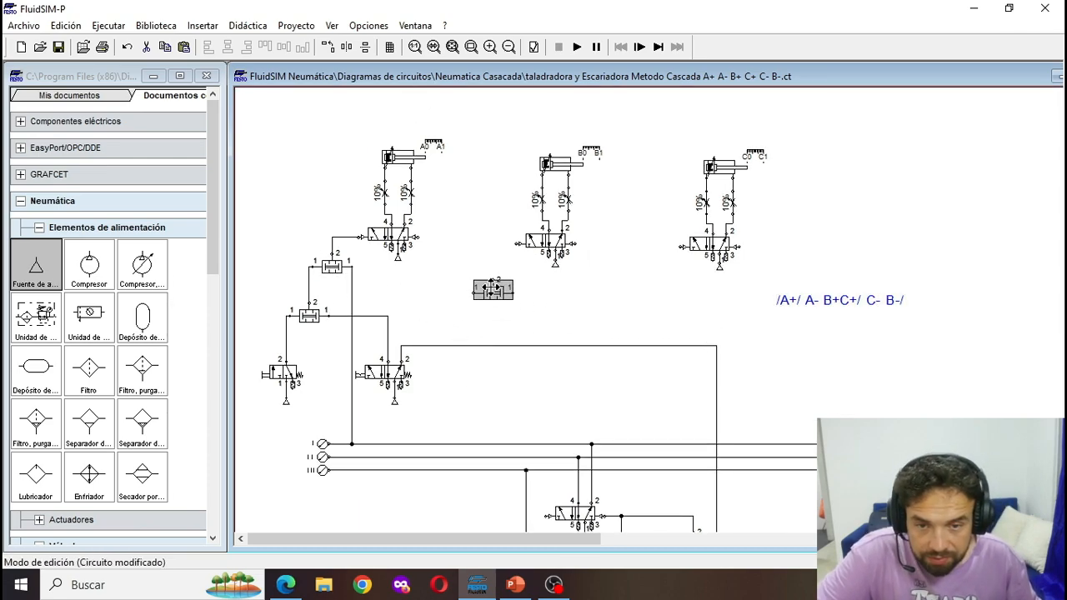
left_click(331, 264, "shift")
left_click(265, 48)
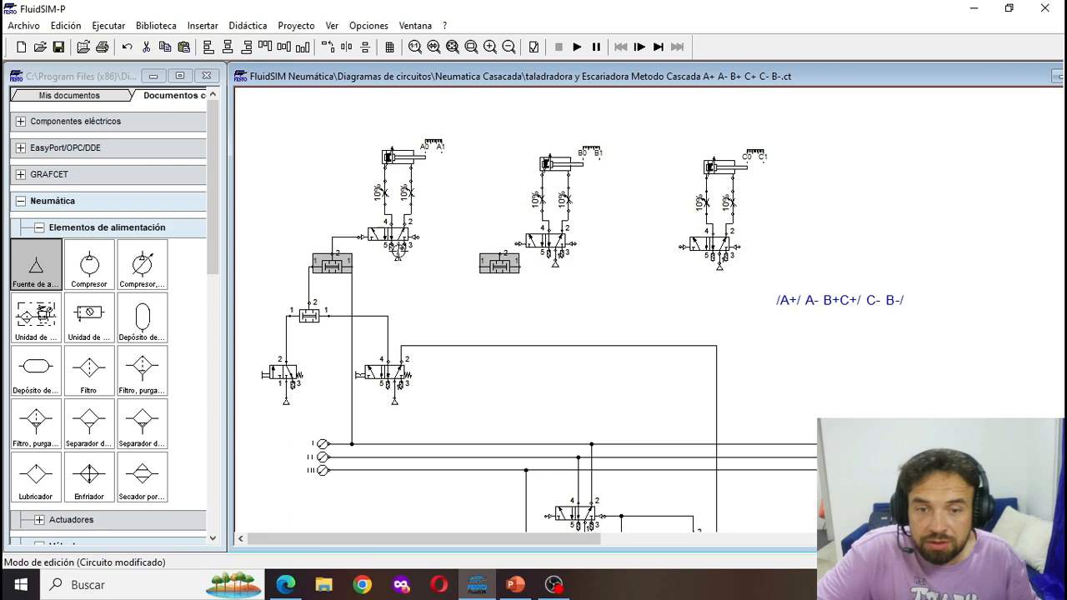
- Connect the copied simultaneity valve's outlet 2 to cylinder B's left pilot port and its right inlet to pressure line II
left_click(503, 278)
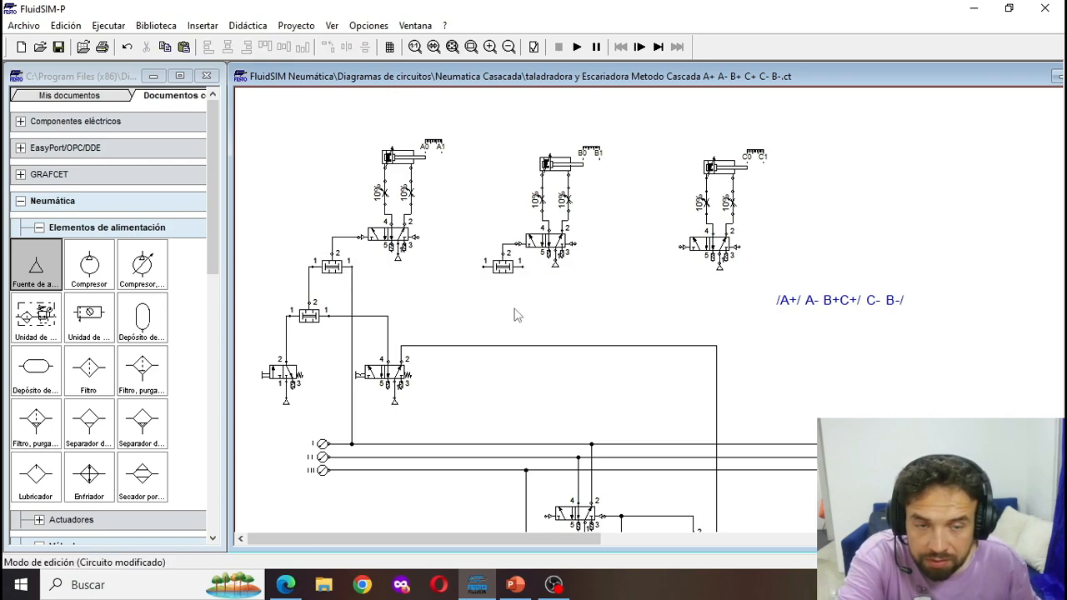
scroll(561, 259, "down", 1)
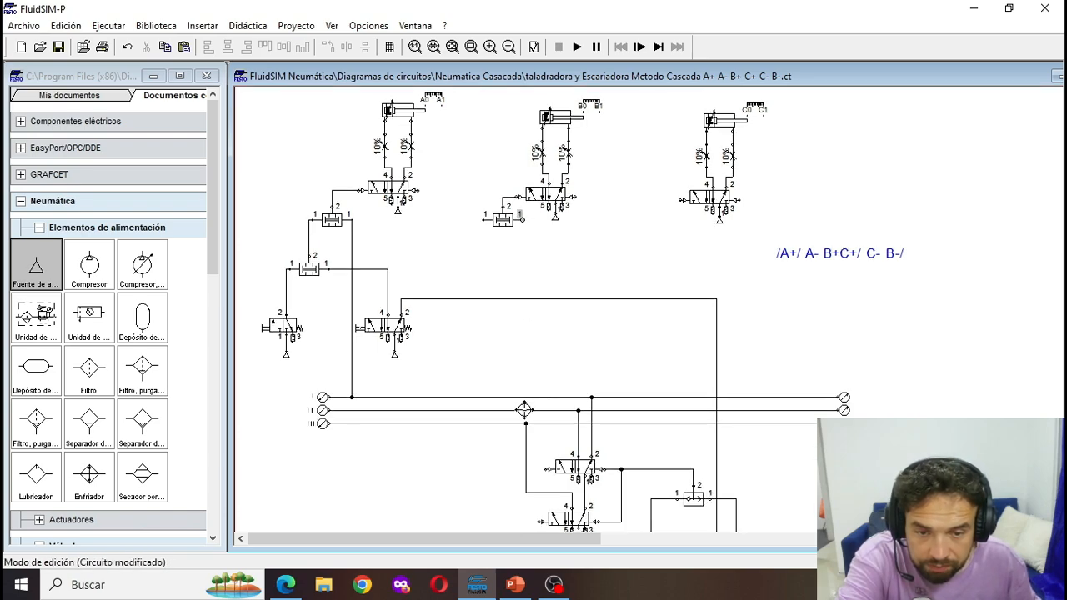
left_click_drag(525, 410, 526, 410)
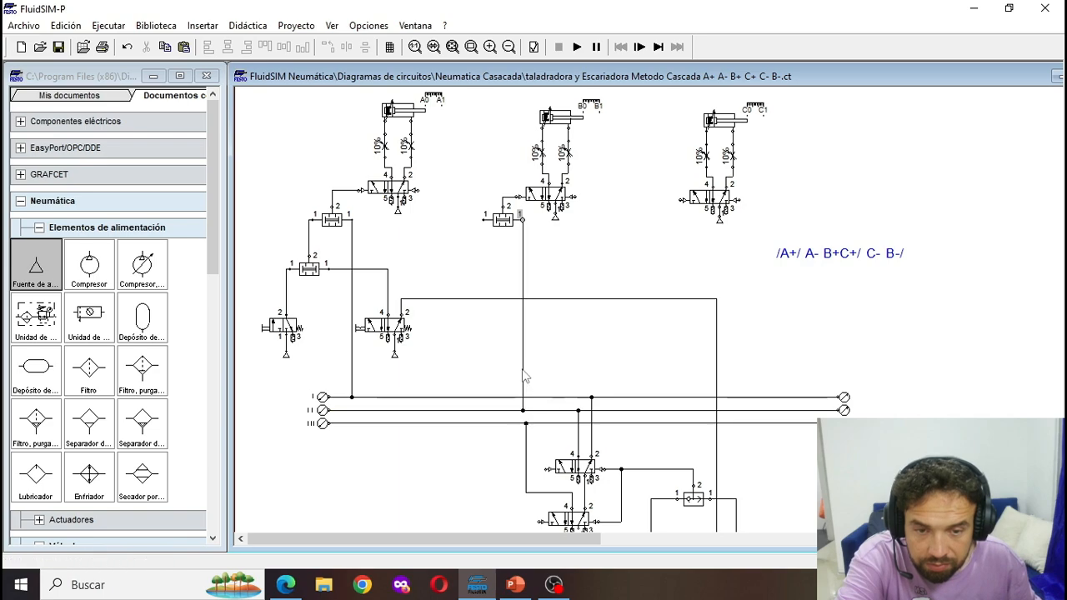
- Copy the manual 3/2 valve below cylinder B's simultaneity valve and connect its port 2 to that valve's left inlet
left_click(276, 324)
key("ctrl+c")
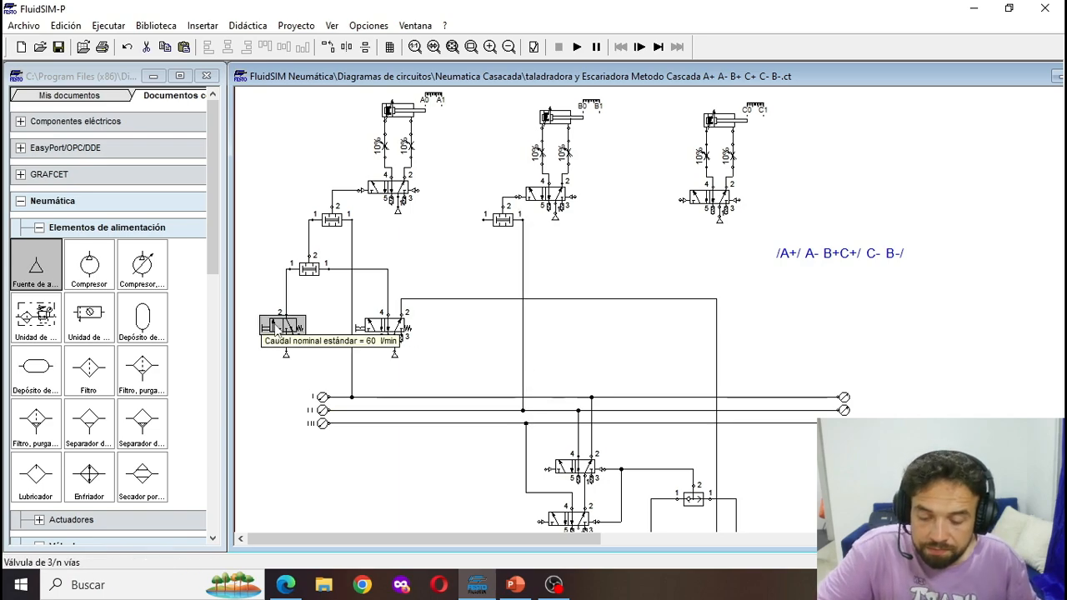
key("ctrl+v")
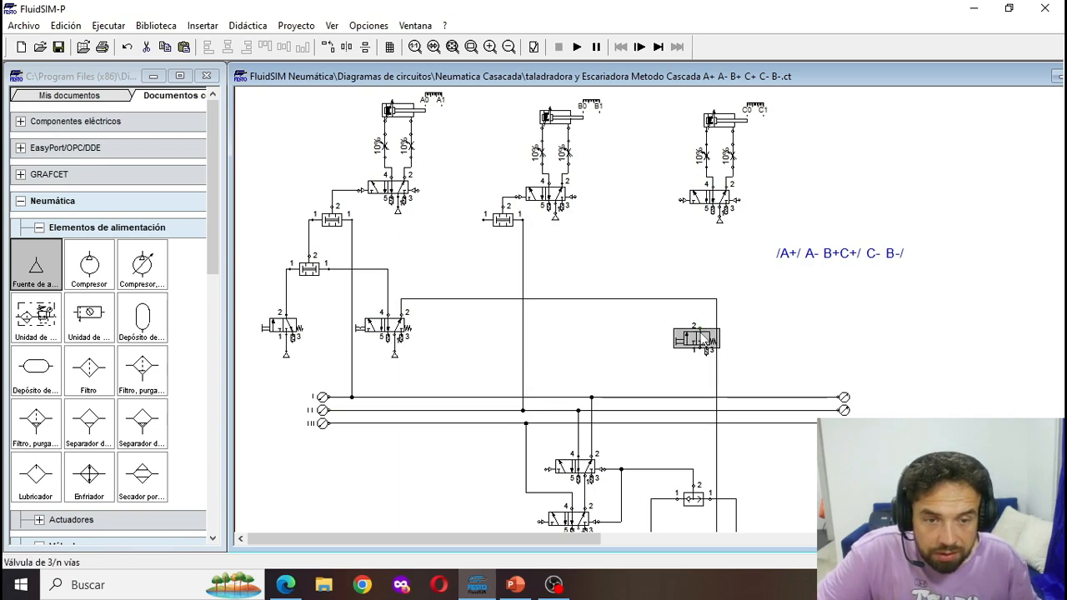
left_click_drag(697, 330, 487, 329)
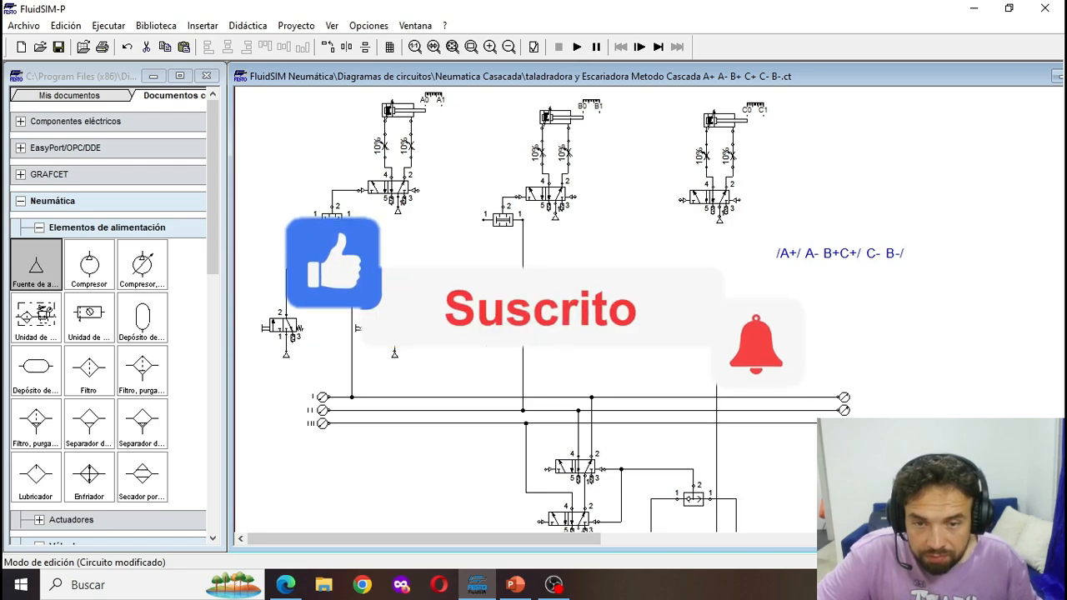
left_click_drag(479, 319, 482, 220)
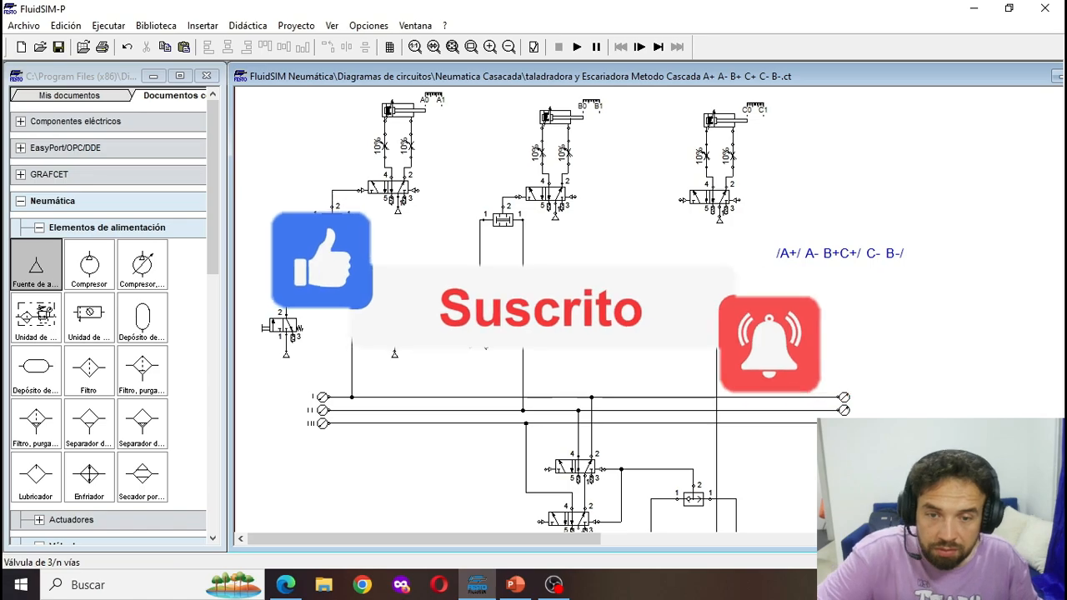
- Replace the copied 3/2 valve's manual left actuation with mechanical roller actuation
double_click(487, 329)
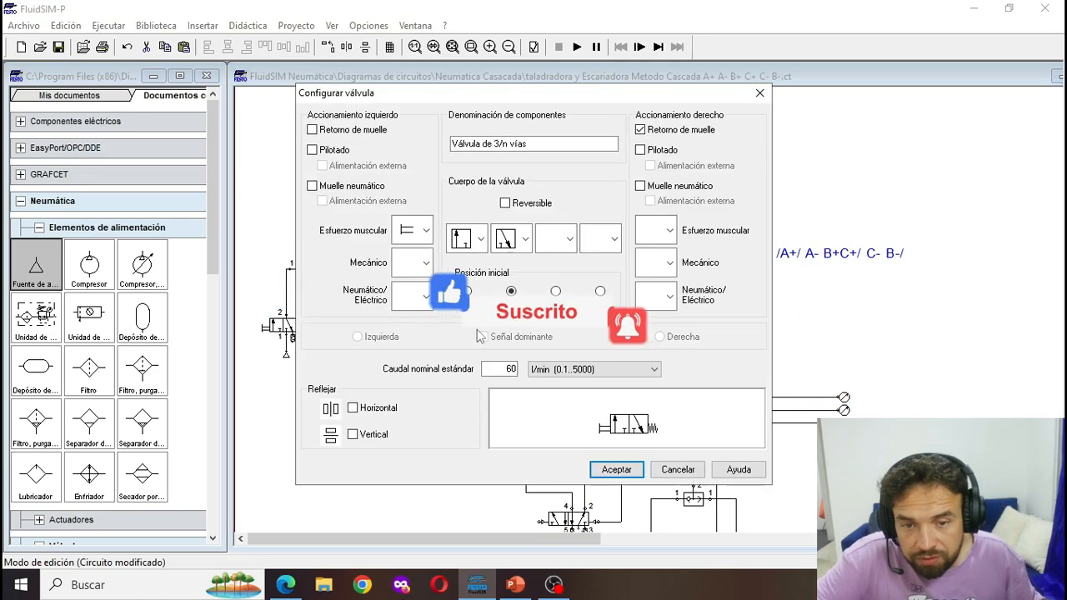
left_click(426, 232)
left_click(411, 262)
left_click(426, 263)
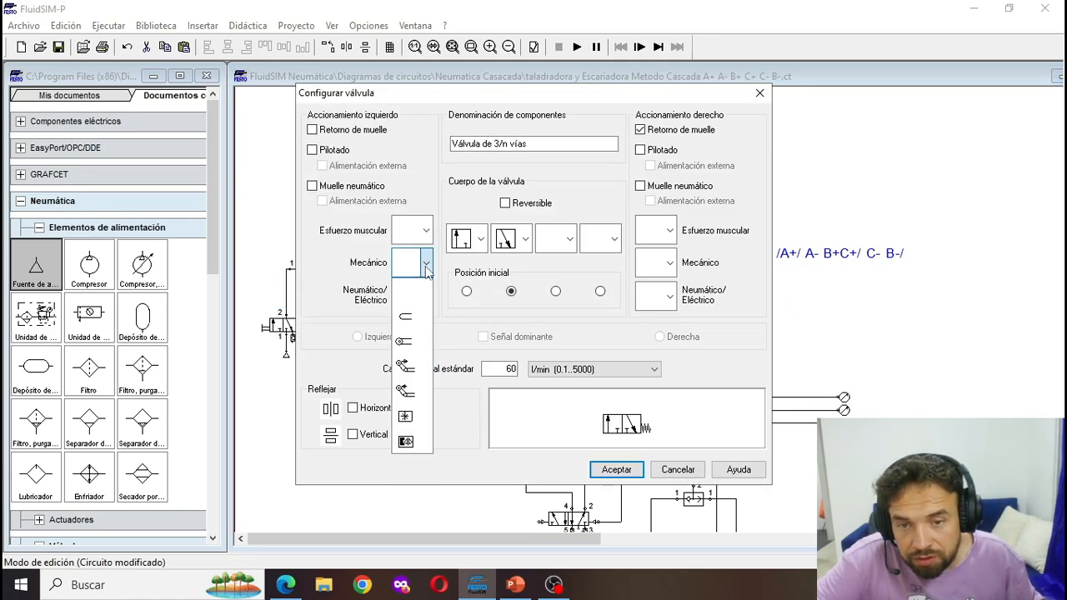
left_click(411, 346)
left_click(617, 470)
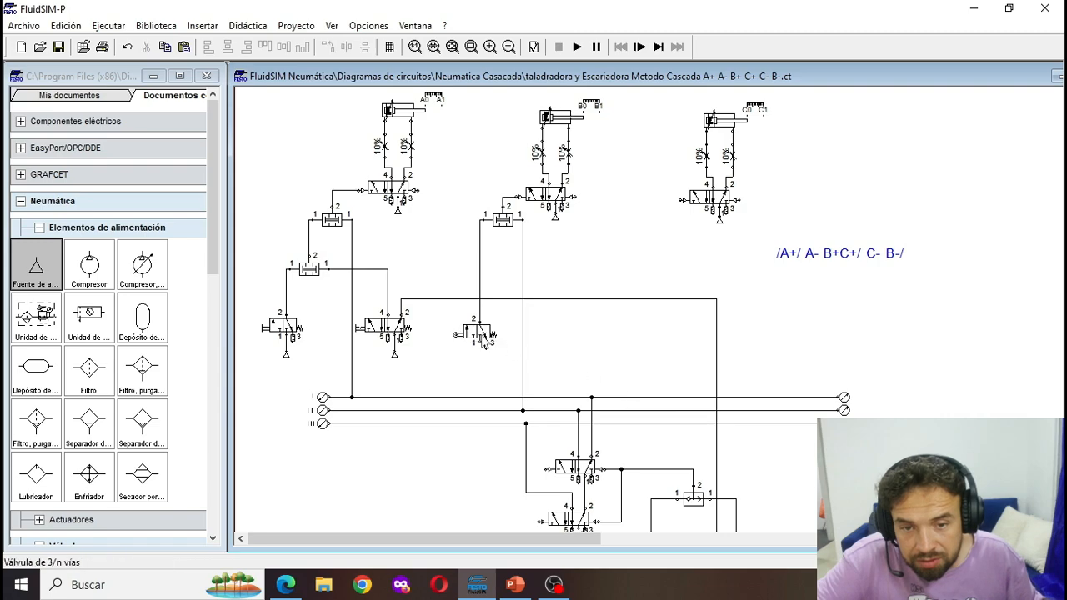
- Label the roller valve's mechanical connection a0
double_click(456, 334)
type("a")
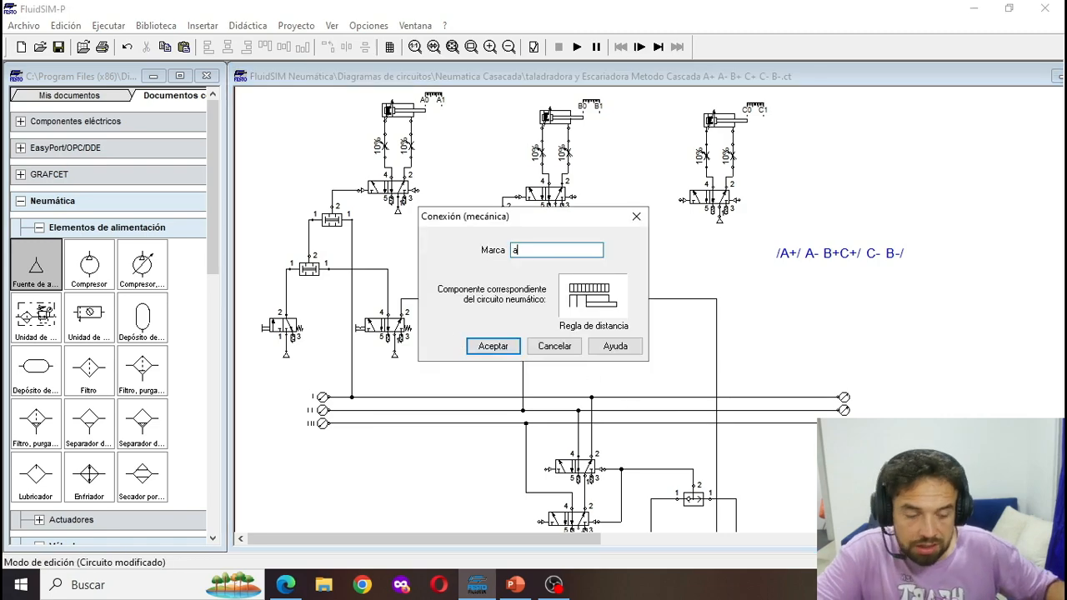
type("0")
key("Return")
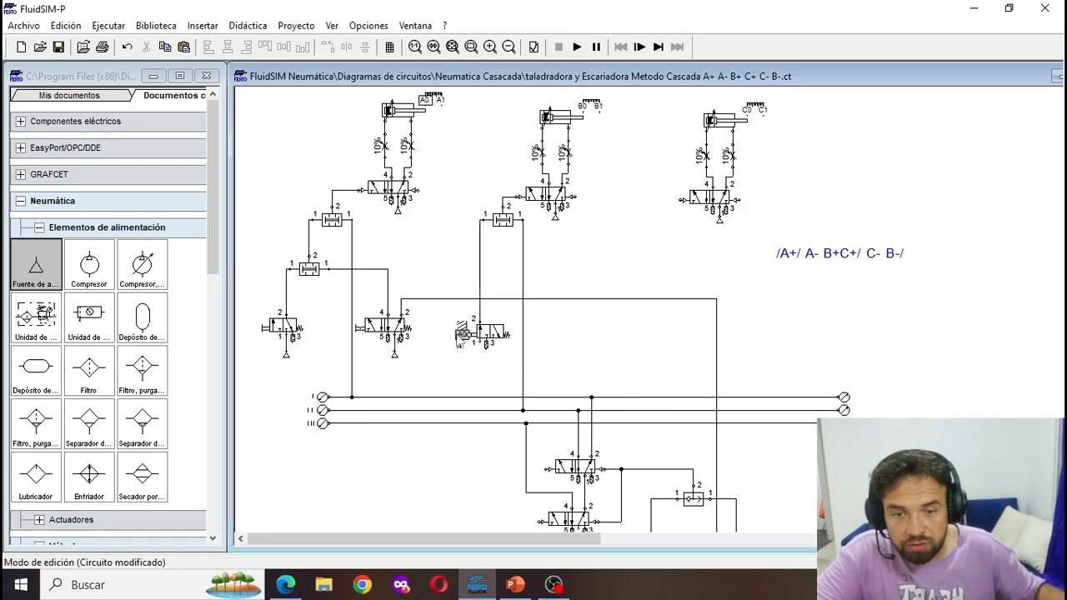
- Place a compressed air source below the a0 roller valve and connect it to port 1
left_click_drag(35, 273, 478, 354)
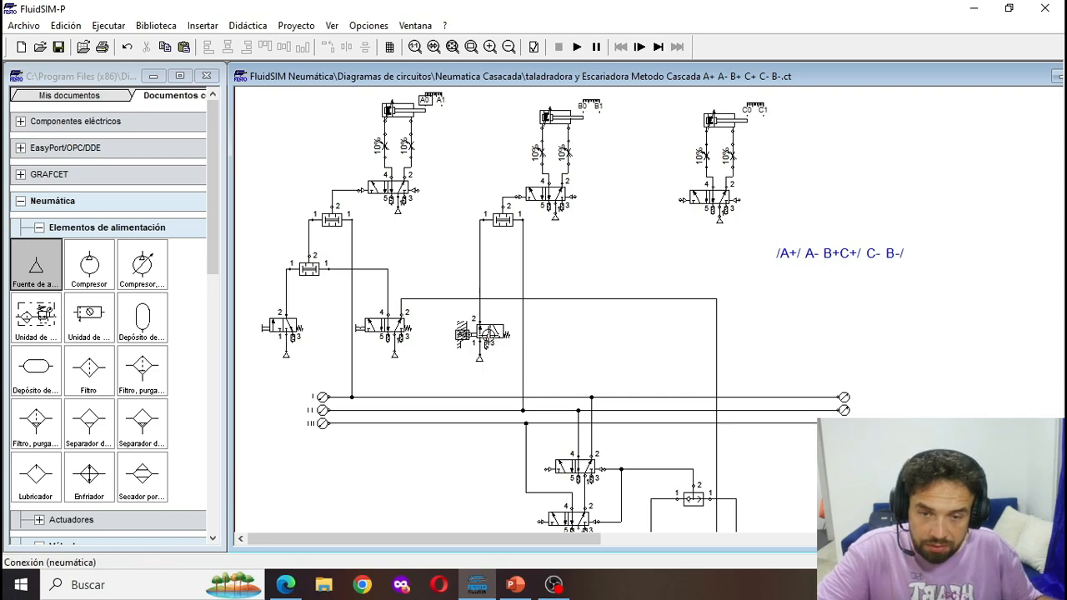
left_click(492, 336)
left_click_drag(496, 351, 496, 348)
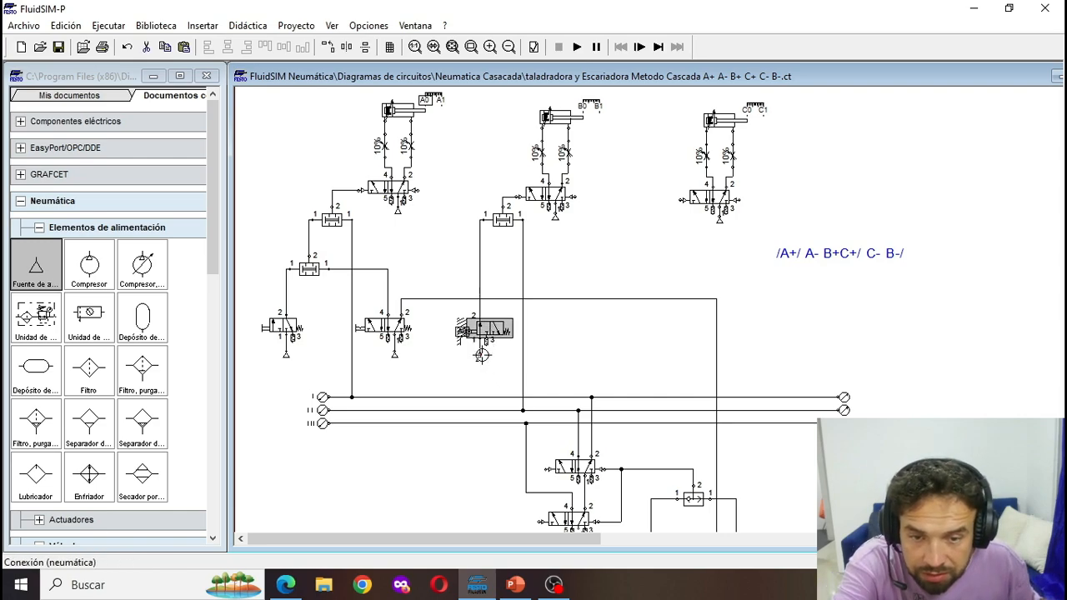
left_click(481, 360)
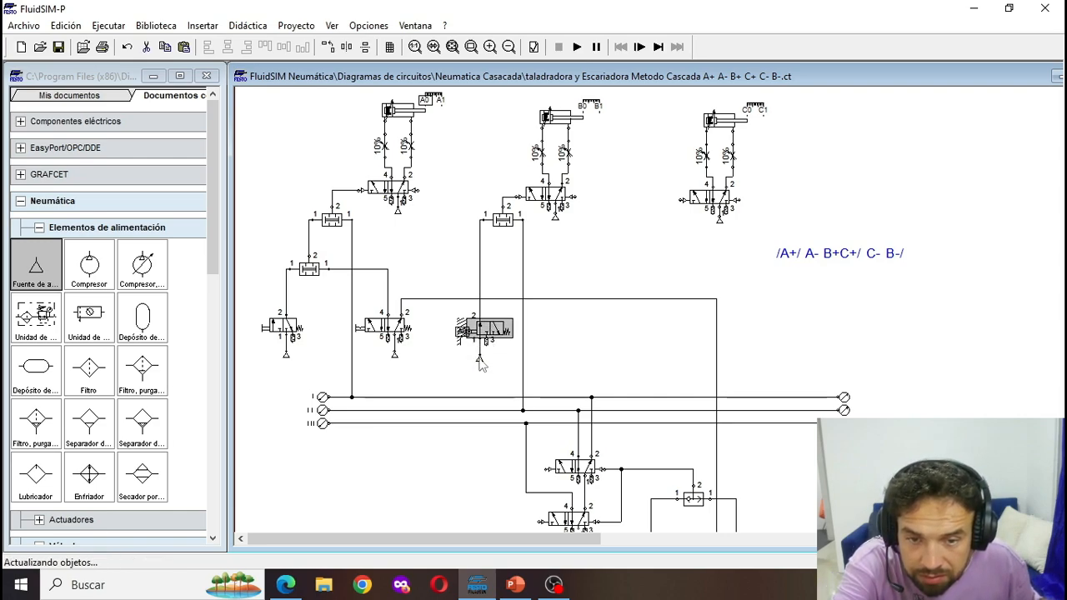
- Adjust the air source under the a0 roller valve and connect that valve's outlet line to the lower-right simultaneity valve's free inlet
left_click_drag(491, 332, 480, 354)
left_click(615, 364)
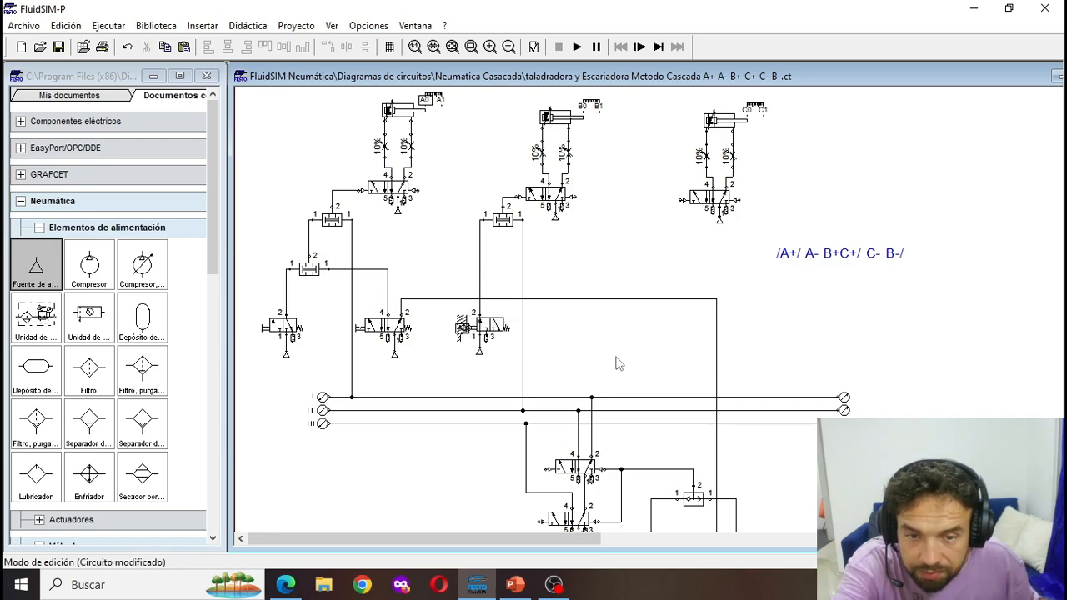
scroll(616, 363, "down", 2)
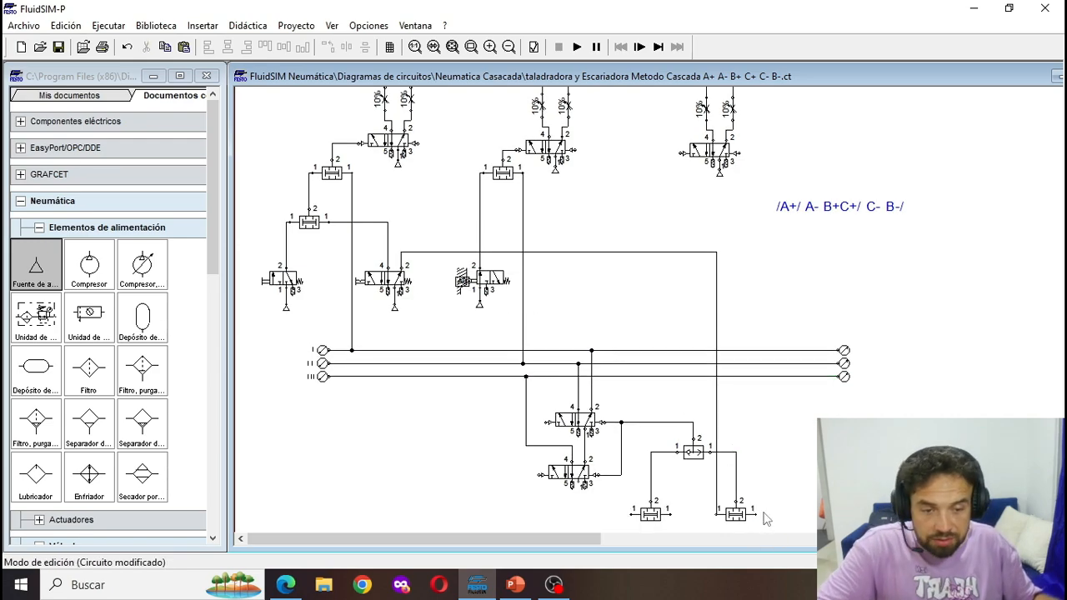
left_click_drag(755, 515, 762, 404)
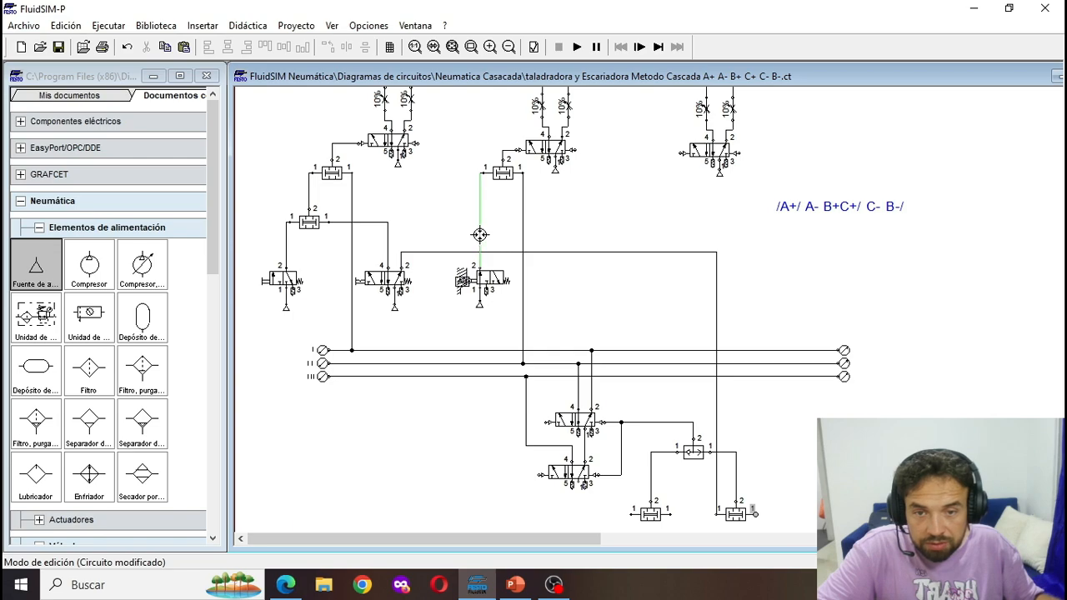
left_click_drag(479, 234, 479, 235)
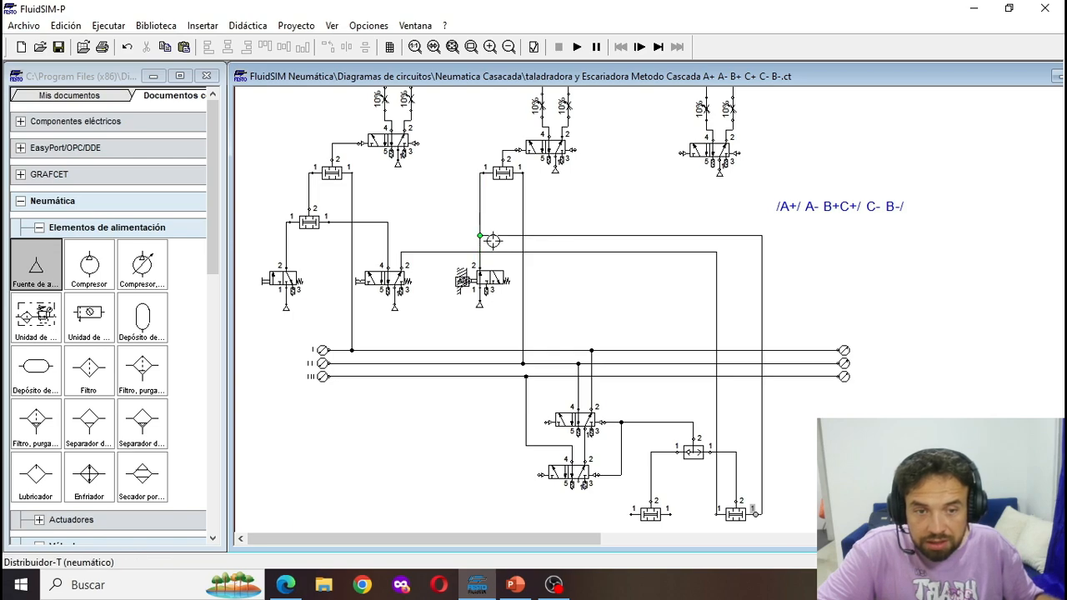
left_click(764, 334)
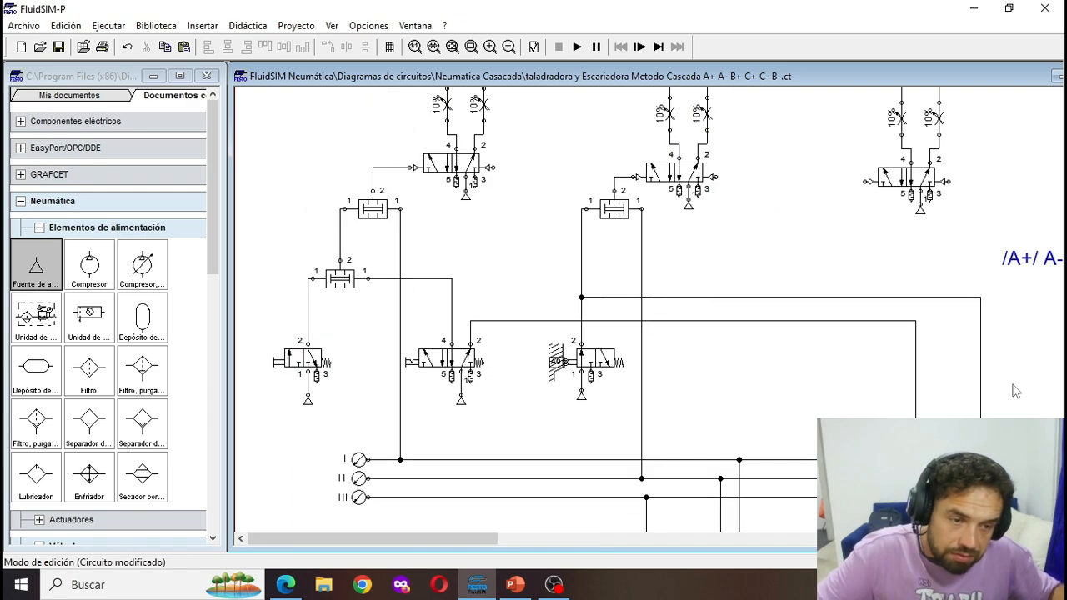
- Reroute the line from the a0 valve to the lower-right simultaneity valve so it runs closer to the neighbouring line
scroll(981, 387, "down", 5)
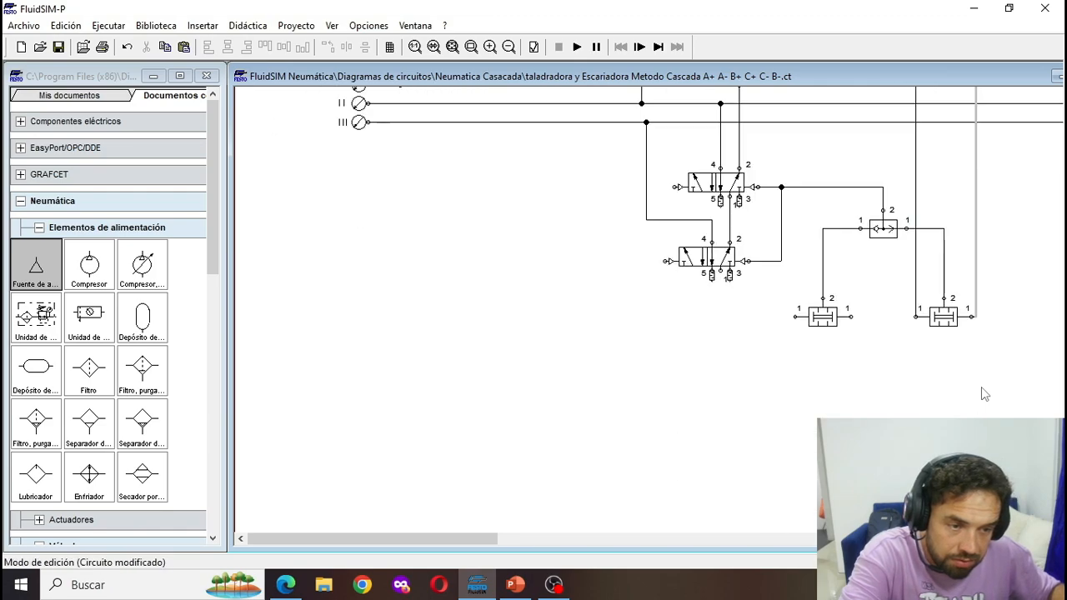
scroll(981, 387, "up", 6)
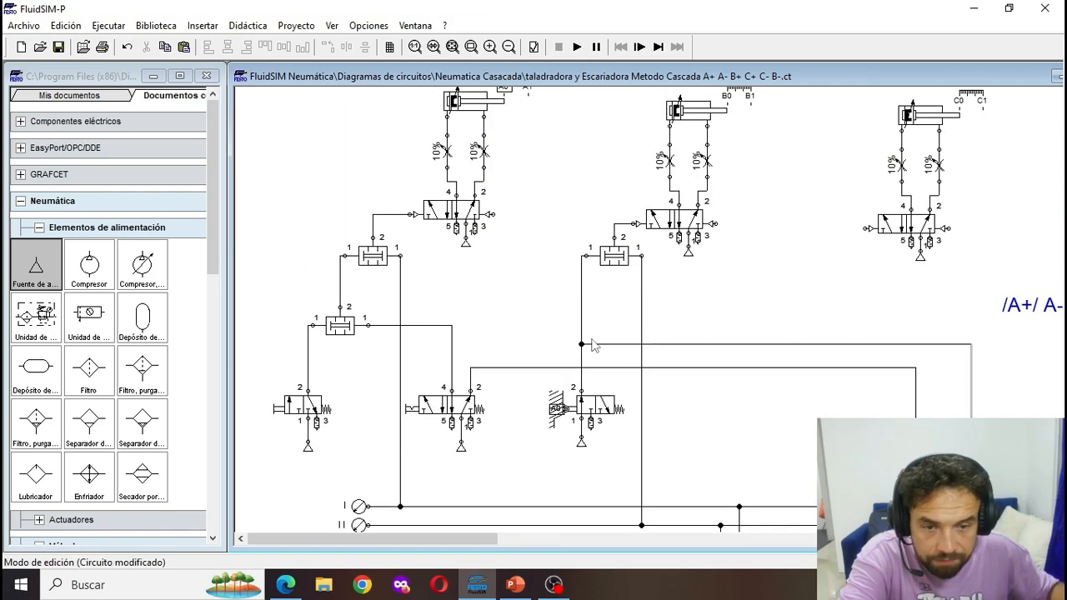
left_click_drag(609, 344, 613, 354)
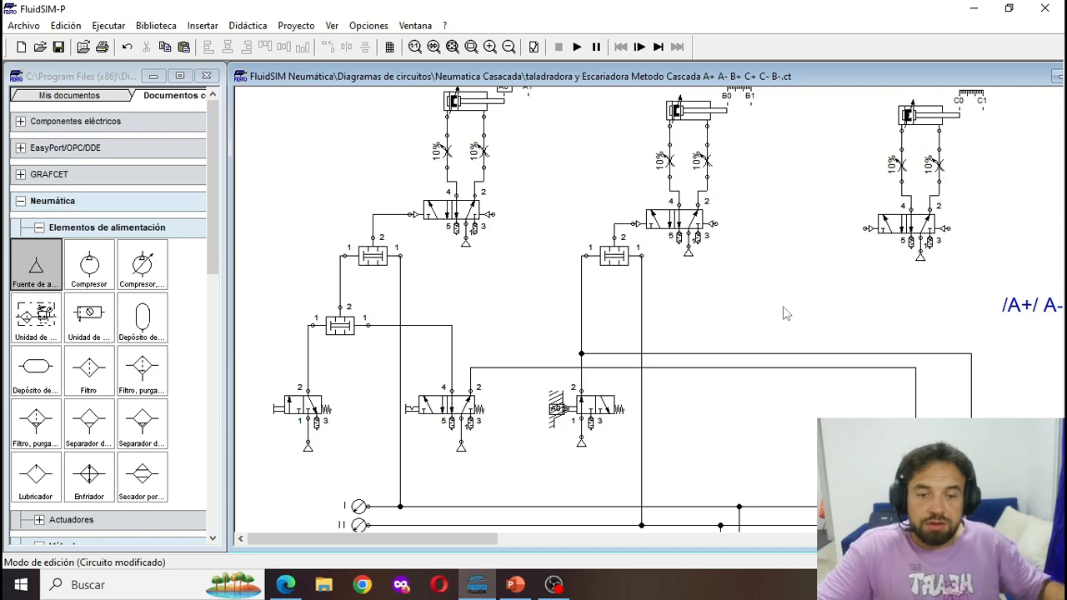
- Copy cylinder B's simultaneity valve below cylinder C's directional valve, wiring its outlet to the left pilot and its right inlet to line II
scroll(783, 310, "down", 1)
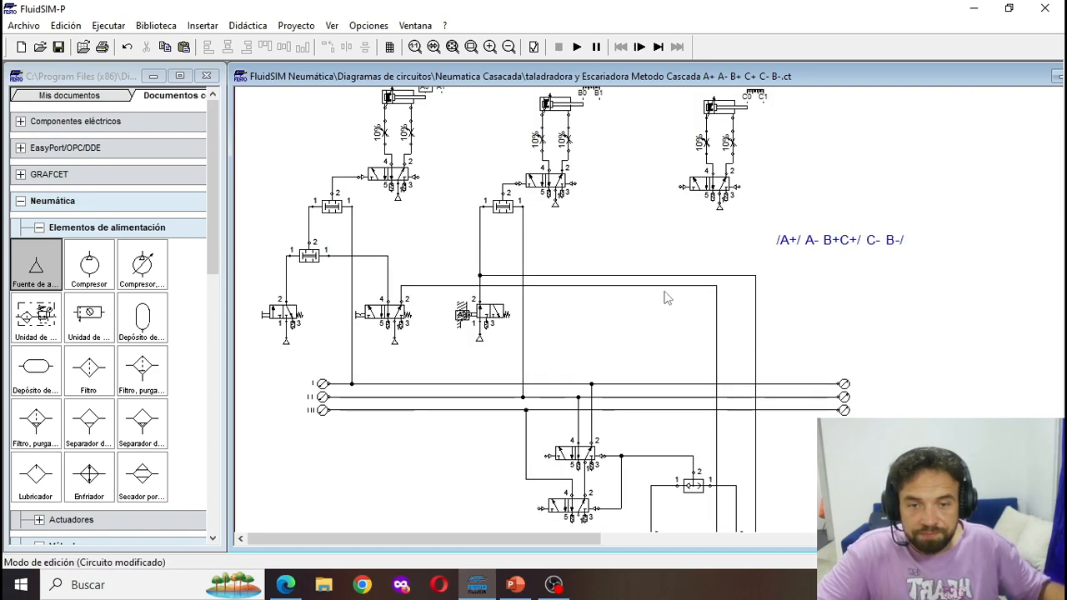
scroll(667, 298, "down", 2)
scroll(495, 275, "up", 1)
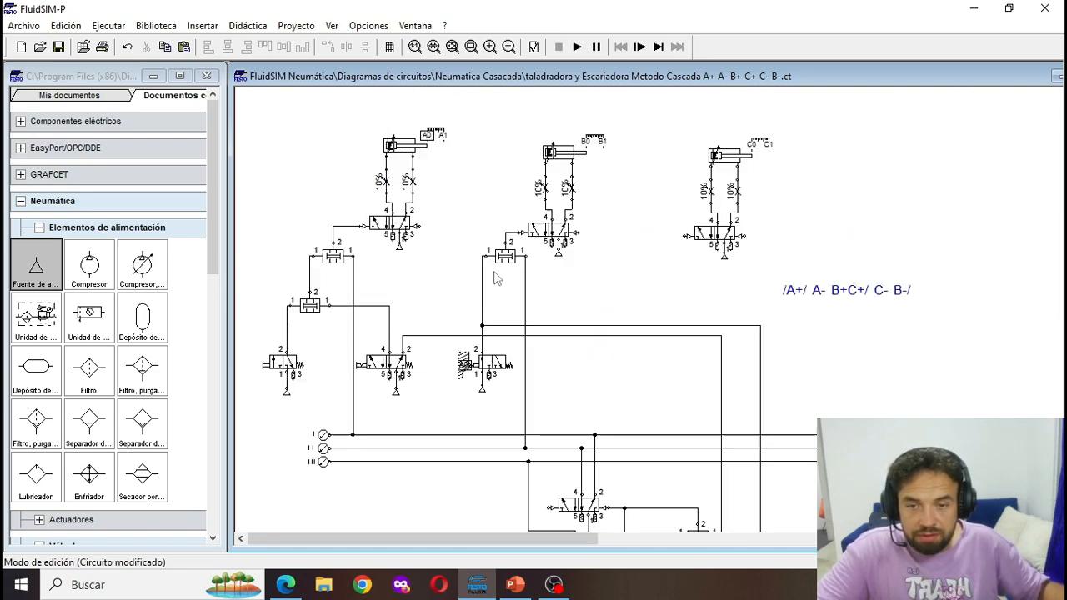
scroll(610, 312, "up", 1)
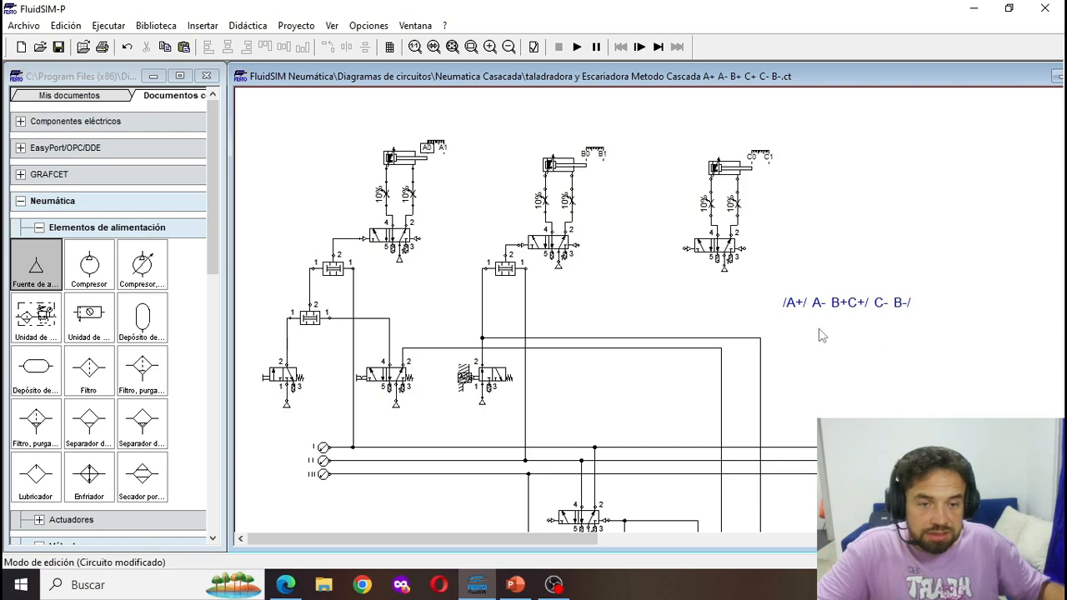
scroll(511, 250, "down", 3)
left_click(503, 223)
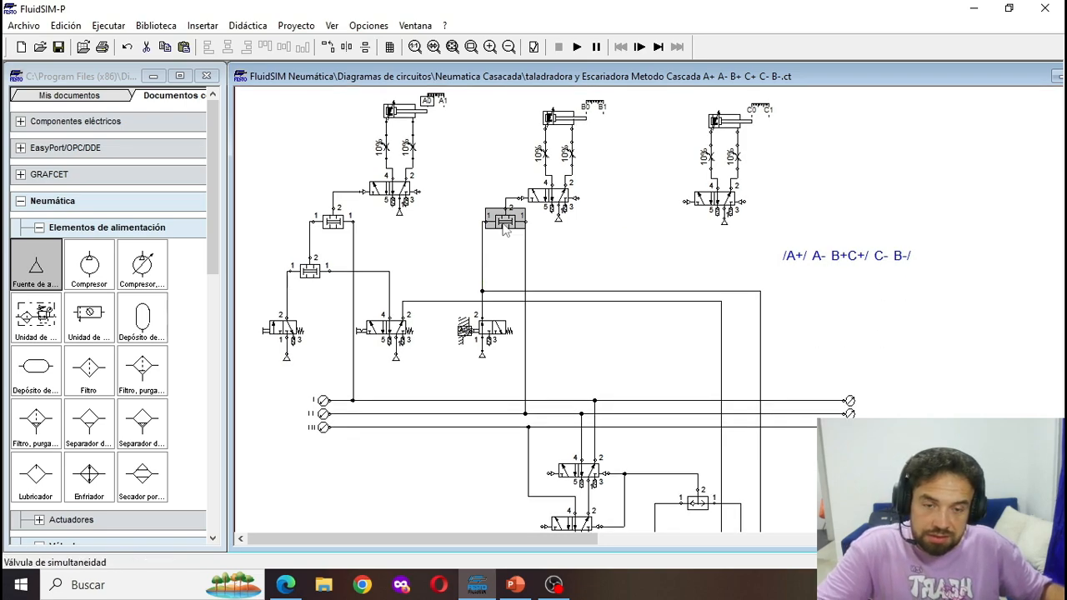
left_click_drag(506, 231, 683, 234)
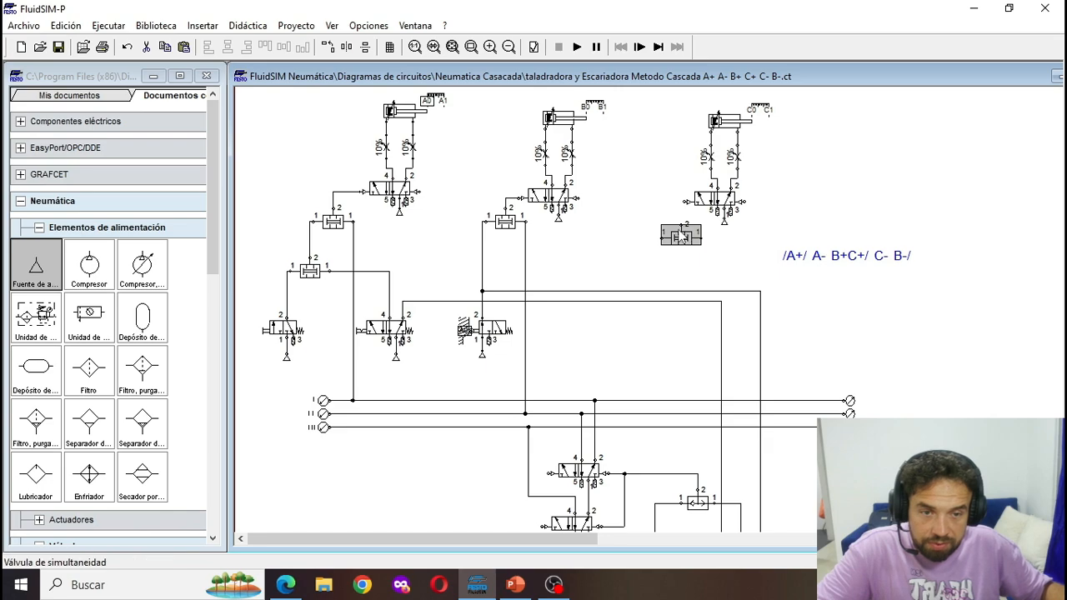
left_click(682, 221)
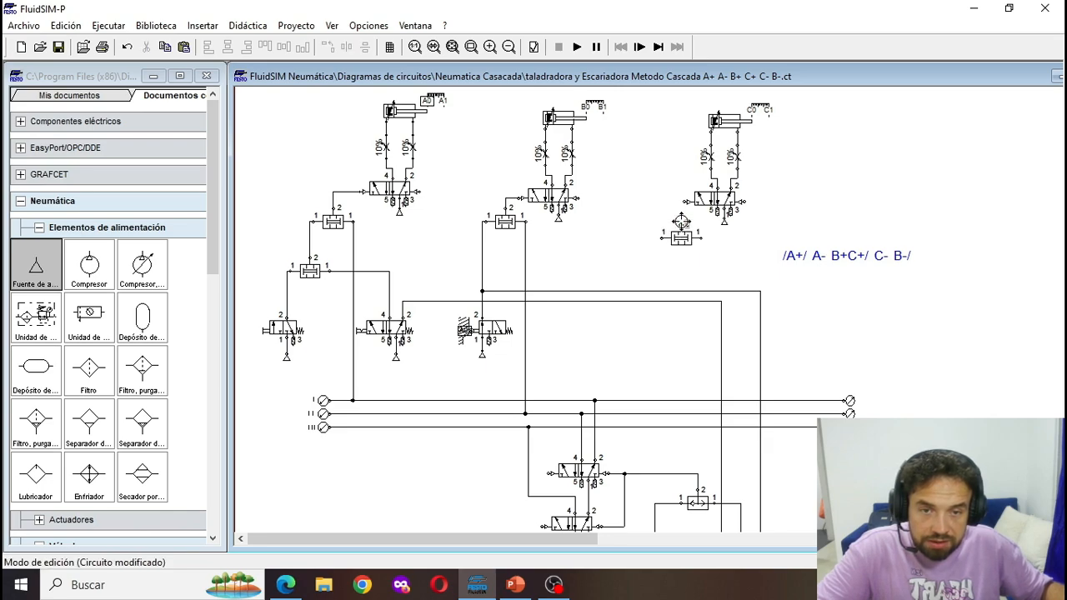
mouse_move(685, 240)
left_mouse_down()
mouse_move(675, 240)
mouse_move(671, 207)
mouse_move(685, 201)
left_mouse_up()
left_click(807, 262)
left_click(705, 255)
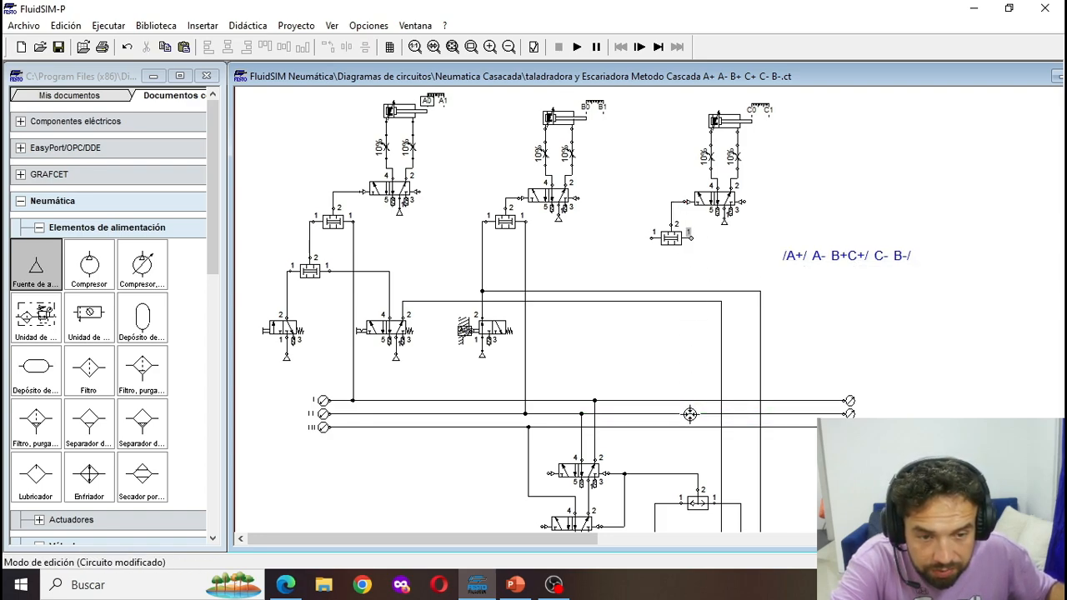
left_click_drag(690, 414, 690, 415)
- Copy the a0 roller valve with its air source below cylinder C's simultaneity valve and connect port 2 to the left inlet
left_click_drag(512, 372, 442, 310)
key("ctrl+v")
left_click_drag(705, 323, 661, 323)
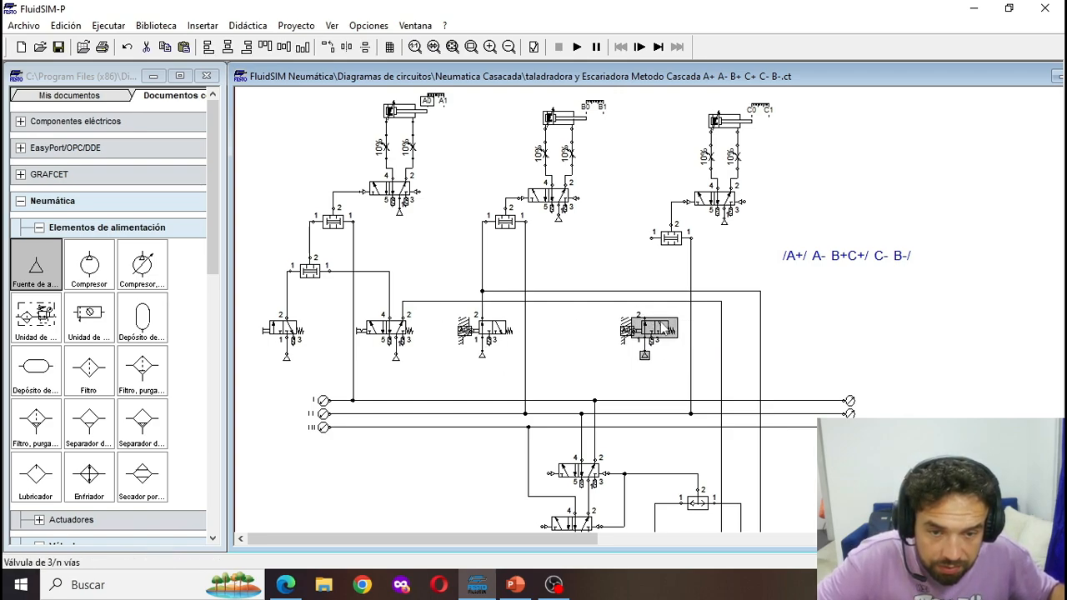
left_click(641, 280)
left_click_drag(649, 236, 644, 316)
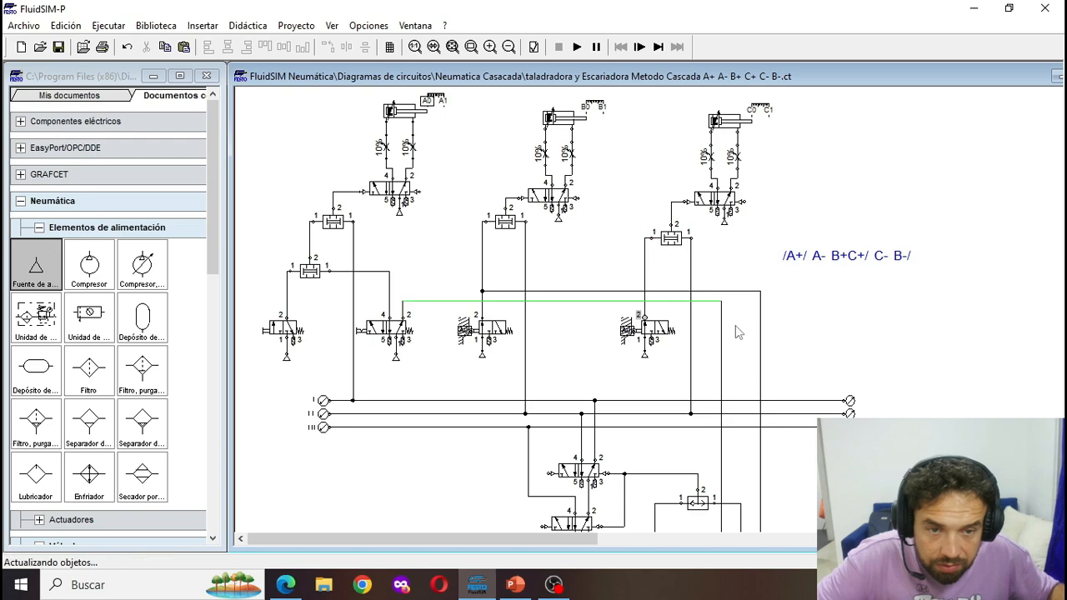
- Label the mechanical connection of cylinder C's copied roller valve B1
double_click(639, 335)
type("B1")
key("Return")
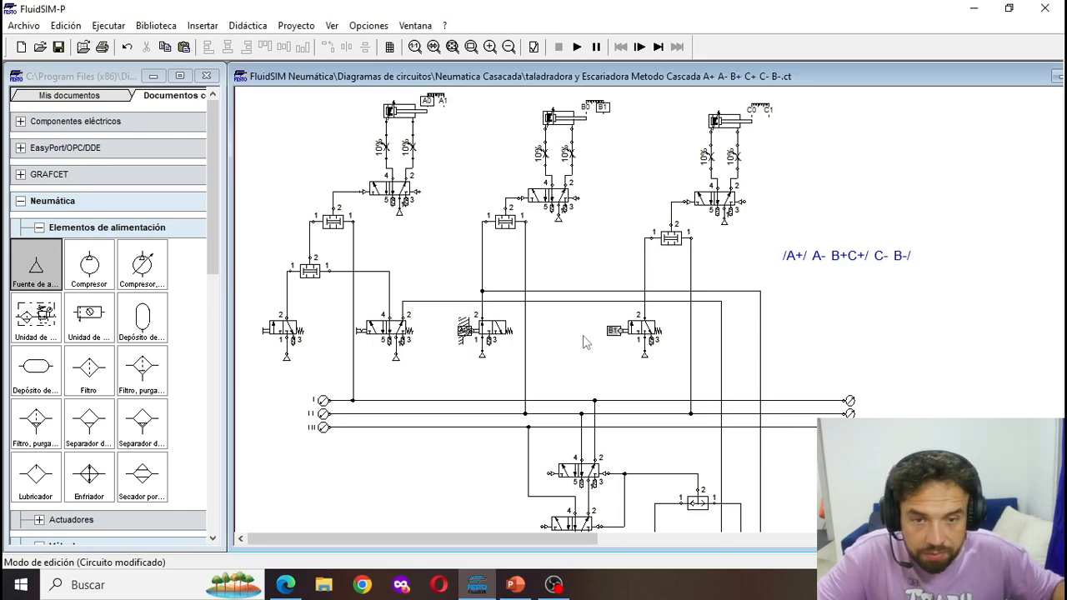
- Connect the lower-left simultaneity valve's right inlet to line III and its left inlet to a copy of the B1 valve with air source
scroll(616, 362, "down", 2)
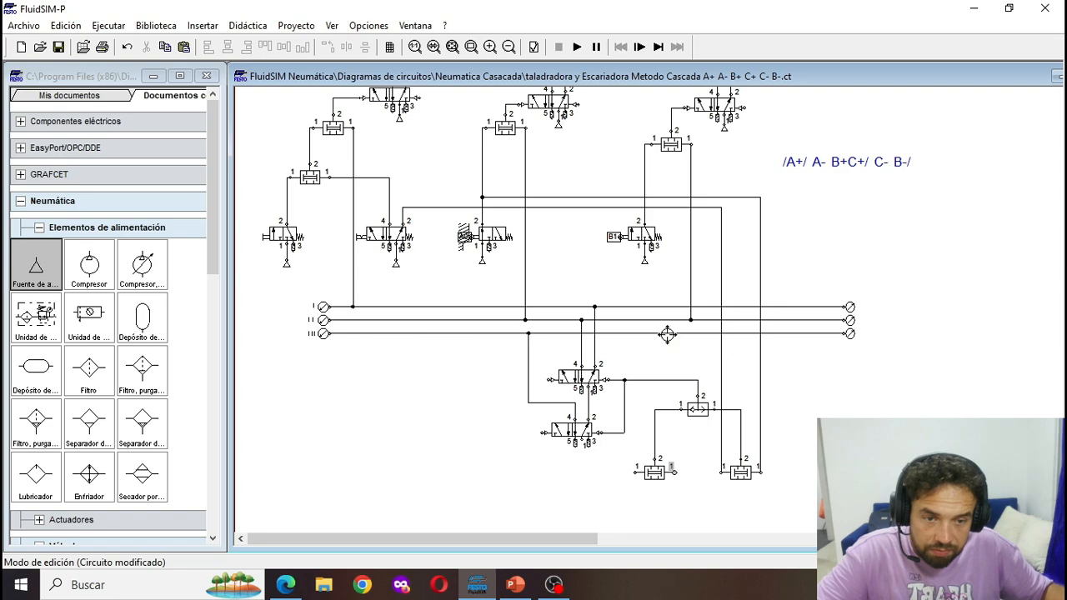
left_click_drag(667, 335, 673, 472)
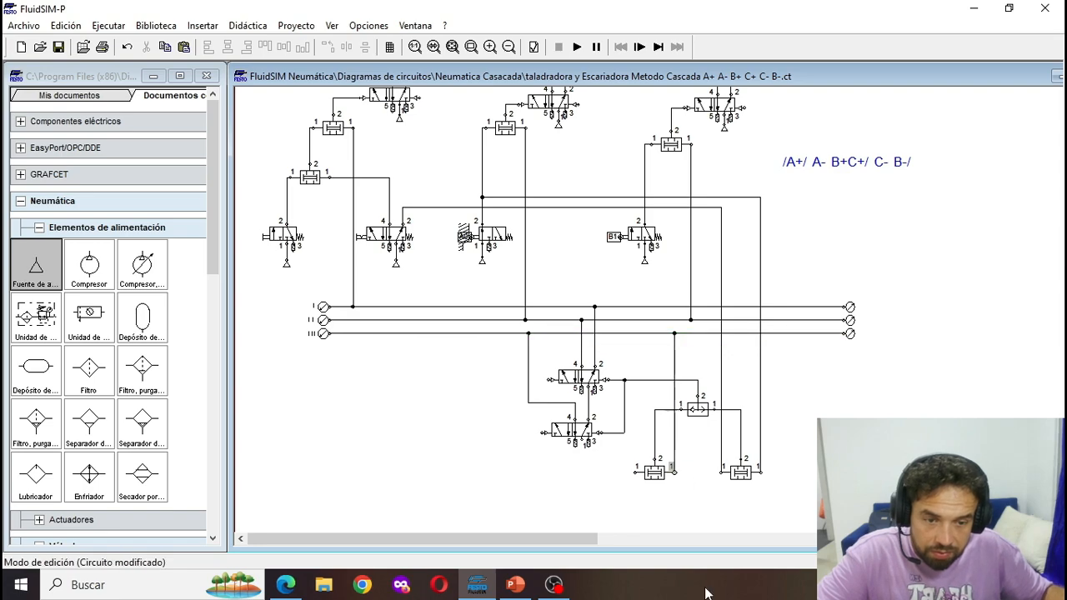
left_click(643, 245)
key("ctrl+v")
scroll(697, 298, "down", 1)
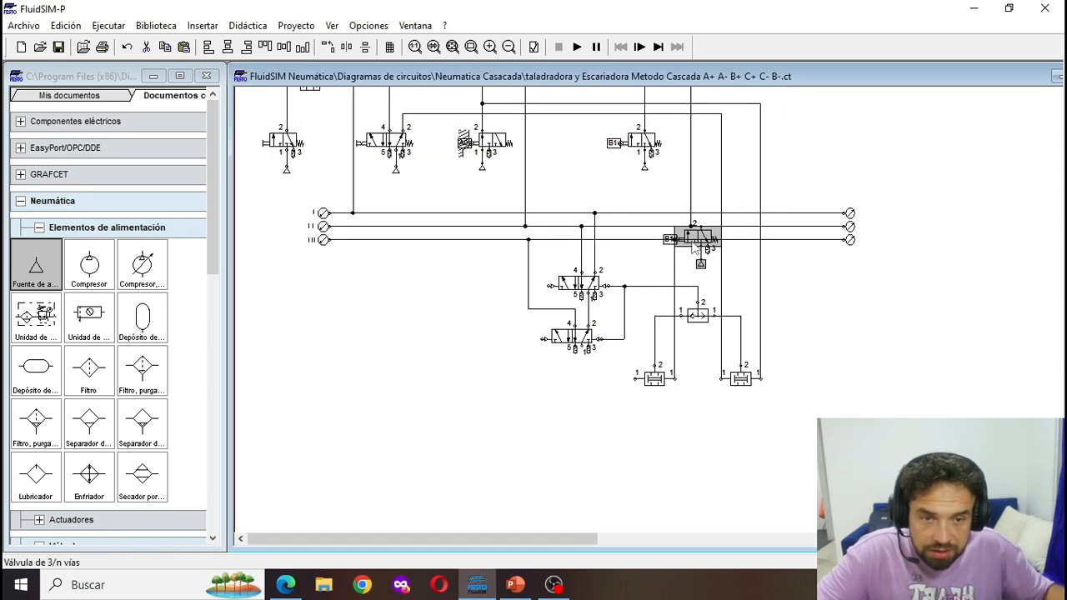
left_click_drag(698, 240, 648, 240)
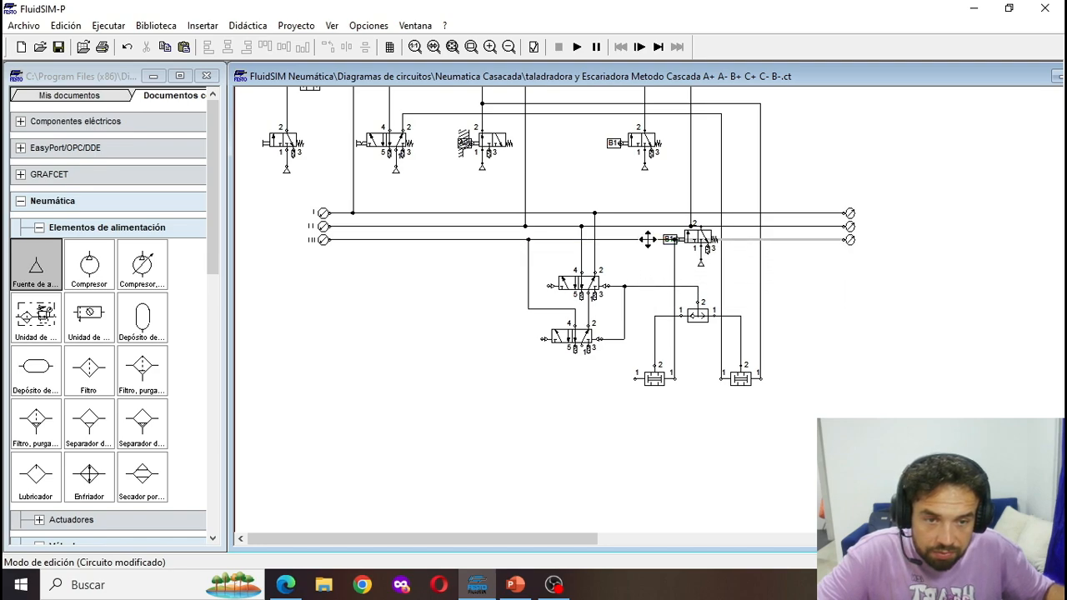
left_click_drag(707, 276, 707, 232)
left_click(731, 279)
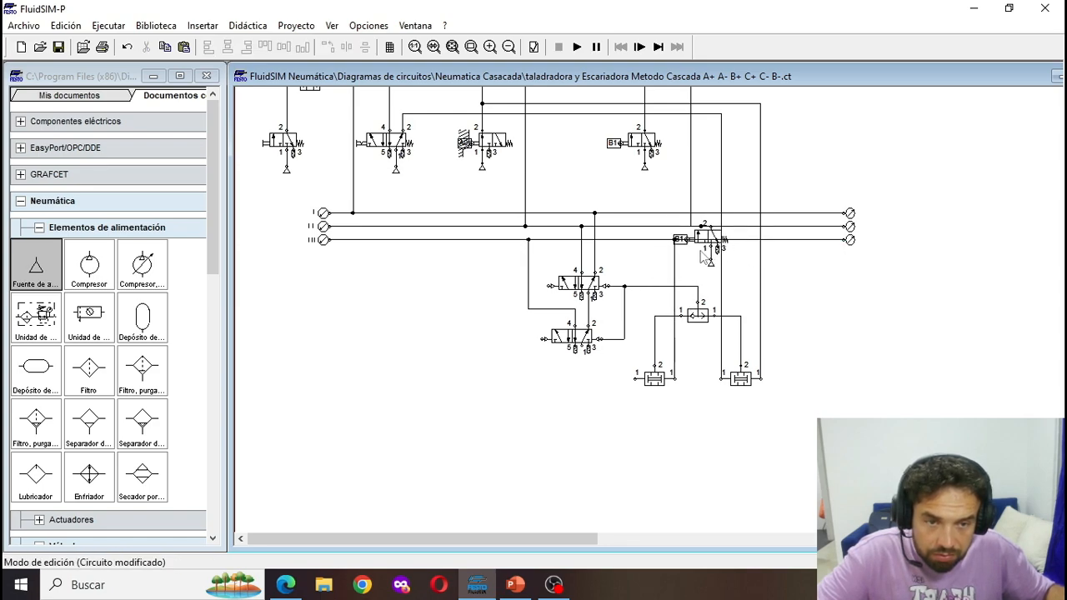
left_click(709, 240)
left_click(711, 264, "ctrl")
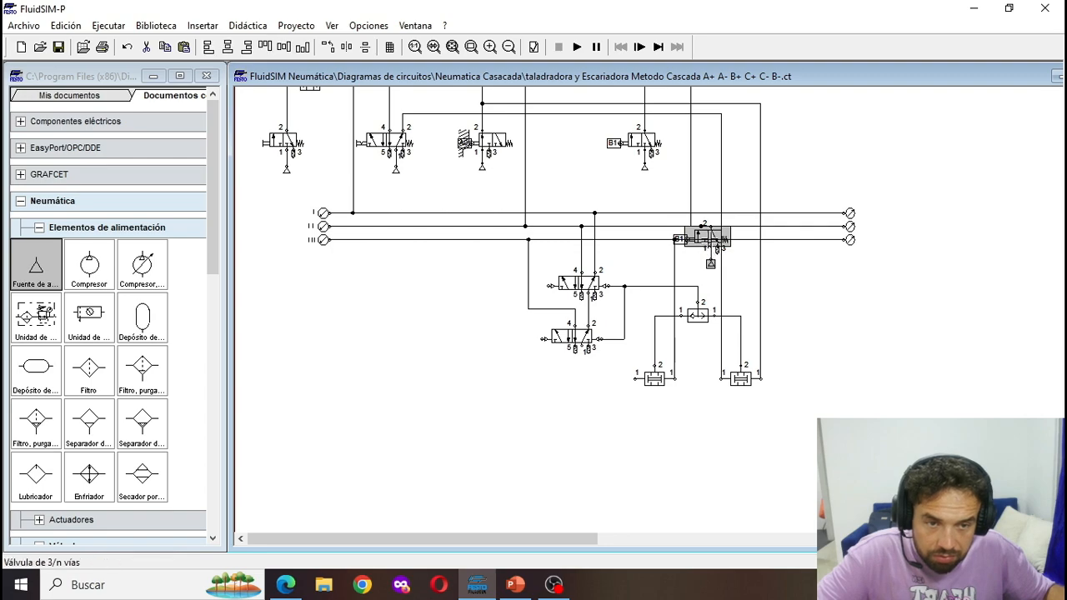
left_click_drag(708, 236, 636, 376)
- Label the mechanical connection of the roller valve under the lower-left simultaneity valve B0
double_click(617, 427)
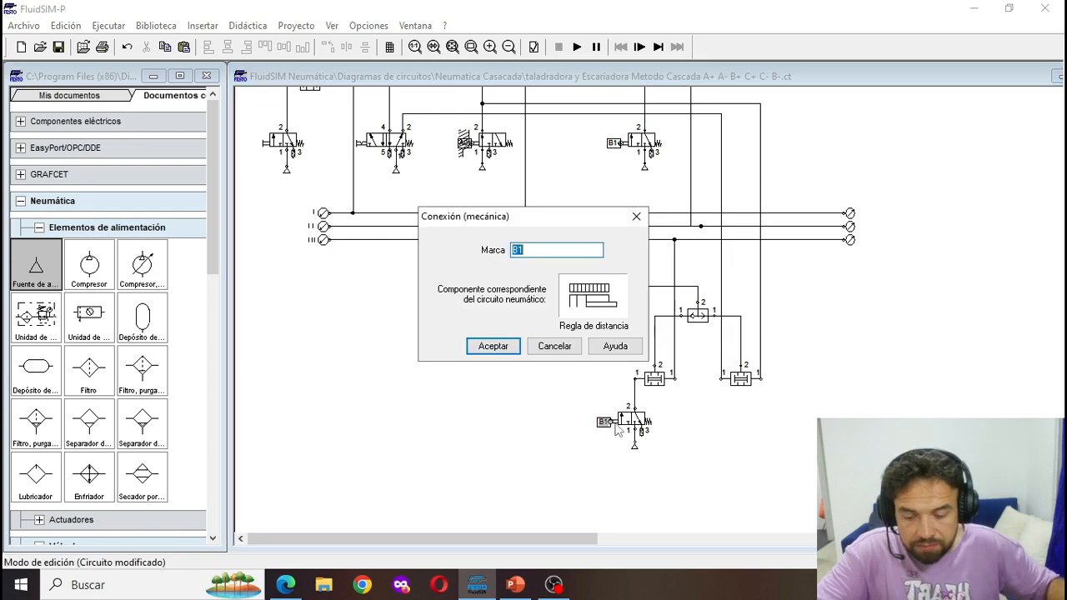
type("B0")
key("Return")
- Place a rotated copy of the simultaneity valve below line I, connecting it to line I and to the upper cascade 5/2 valve's left pilot
scroll(279, 390, "up", 1)
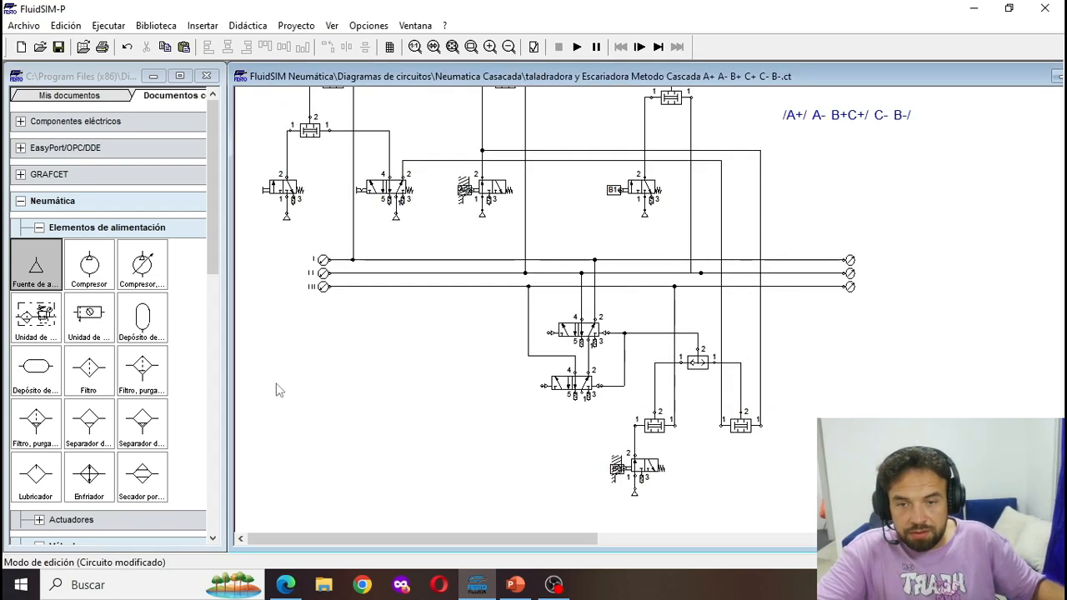
scroll(279, 390, "up", 1)
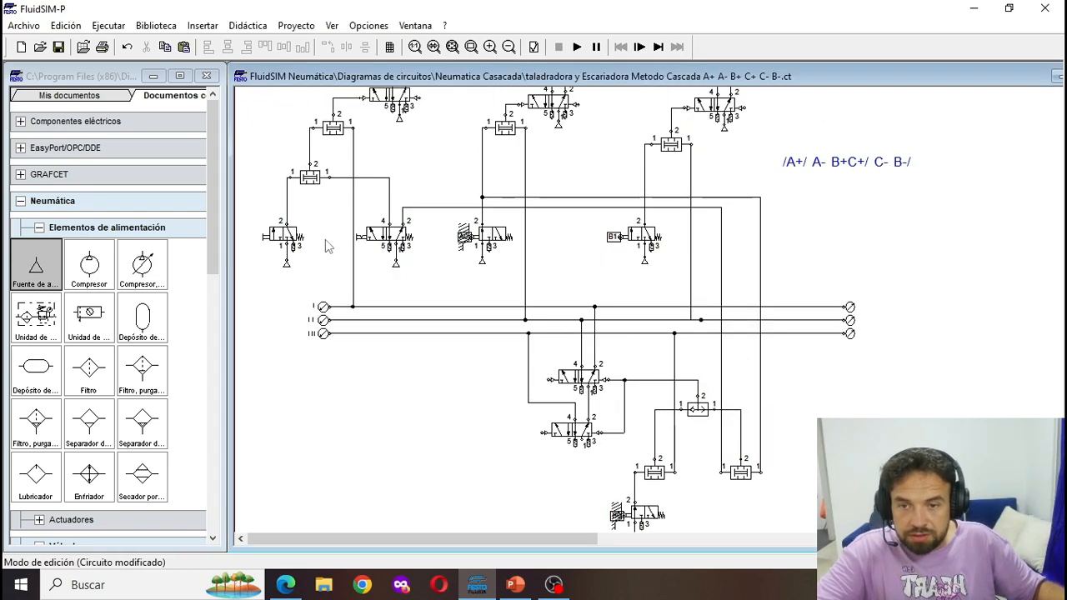
left_click(39, 227)
left_click(297, 191)
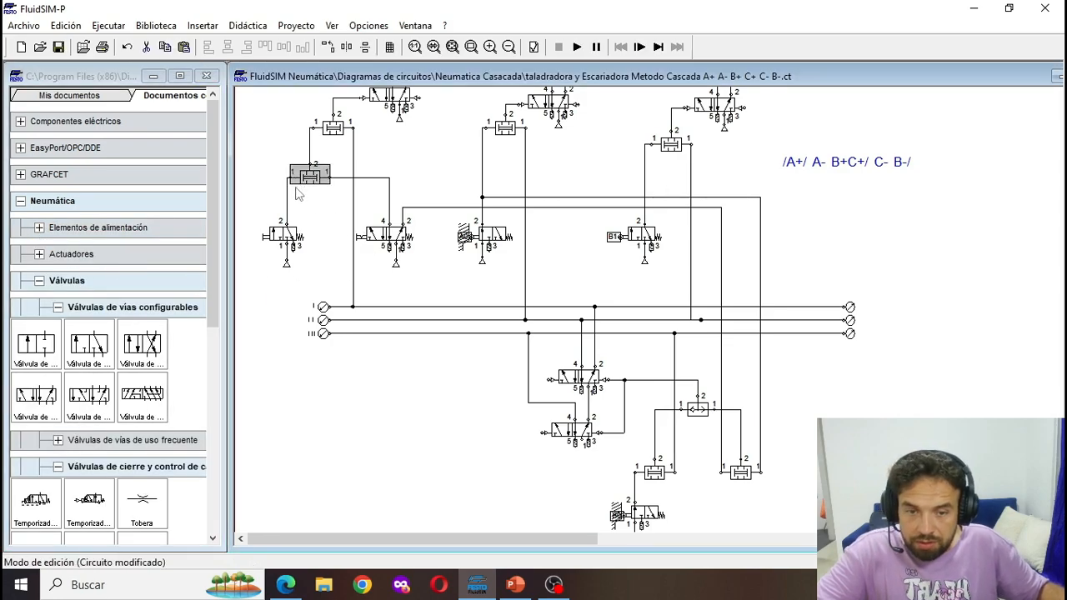
key("ctrl+v")
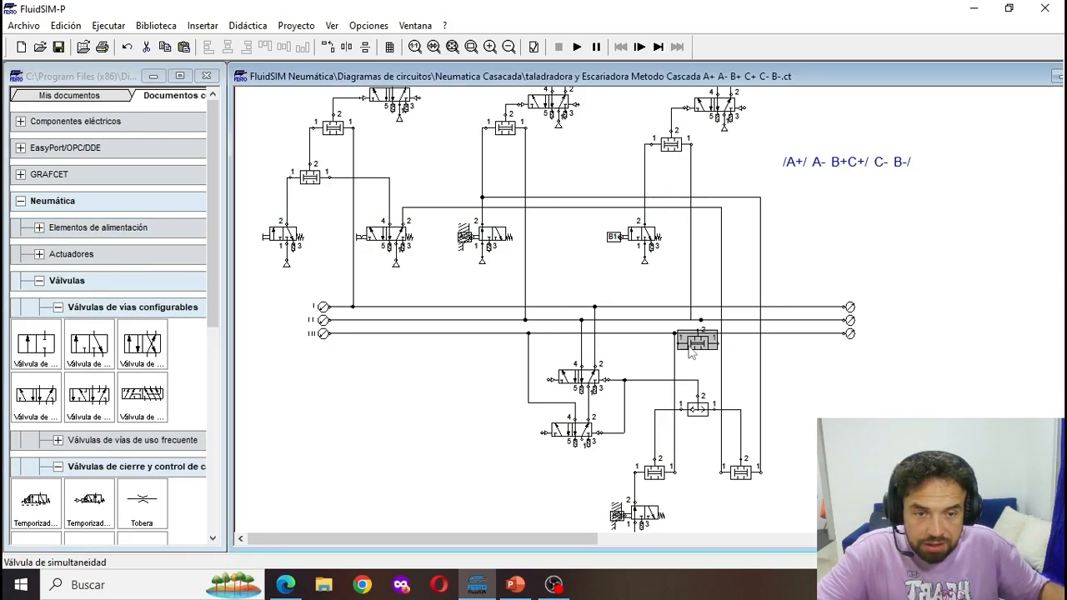
left_click_drag(690, 350, 353, 307)
left_click(328, 48)
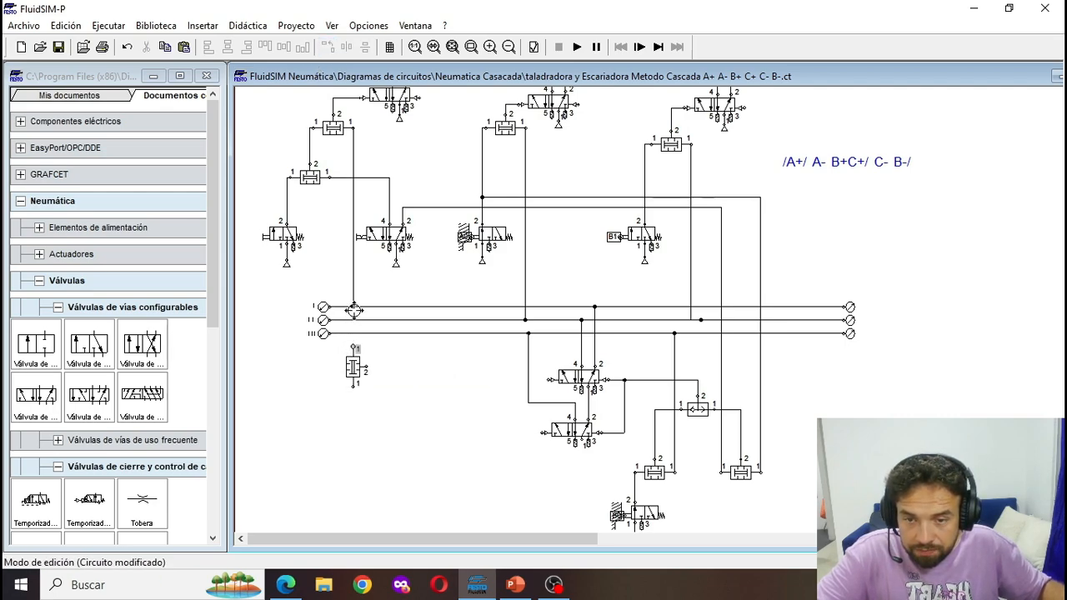
left_click_drag(366, 368, 551, 380)
left_click_drag(352, 368, 352, 379)
- Copy the B0 roller valve with its air source below the rotated simultaneity valve and connect port 2 to its lower inlet
scroll(354, 380, "down", 2)
left_click_drag(671, 467, 606, 407)
key("ctrl+c")
key("ctrl+v")
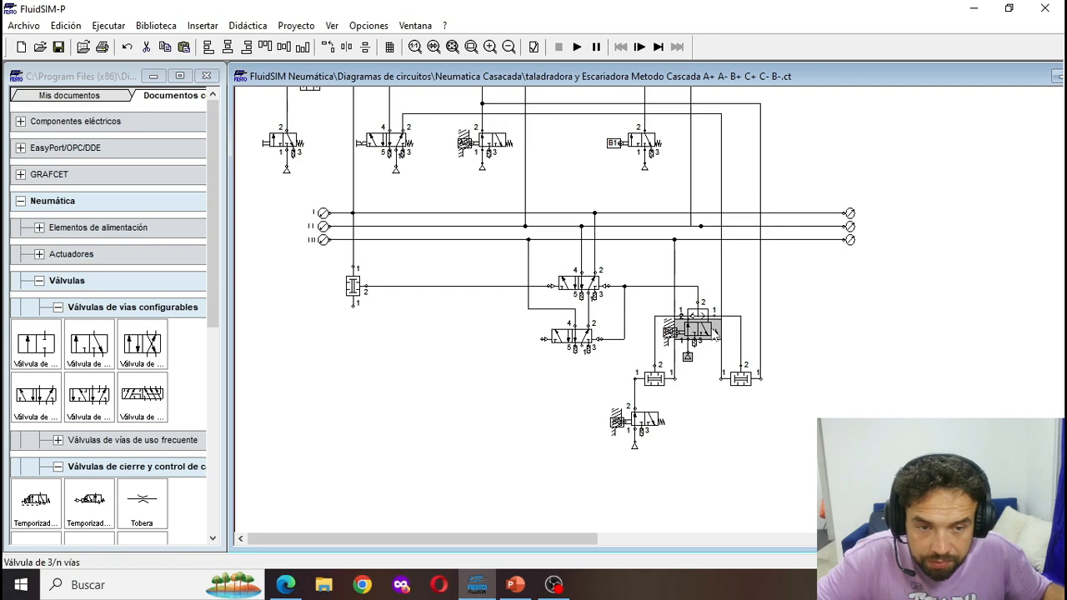
left_click_drag(704, 331, 363, 391)
scroll(445, 419, "up", 2)
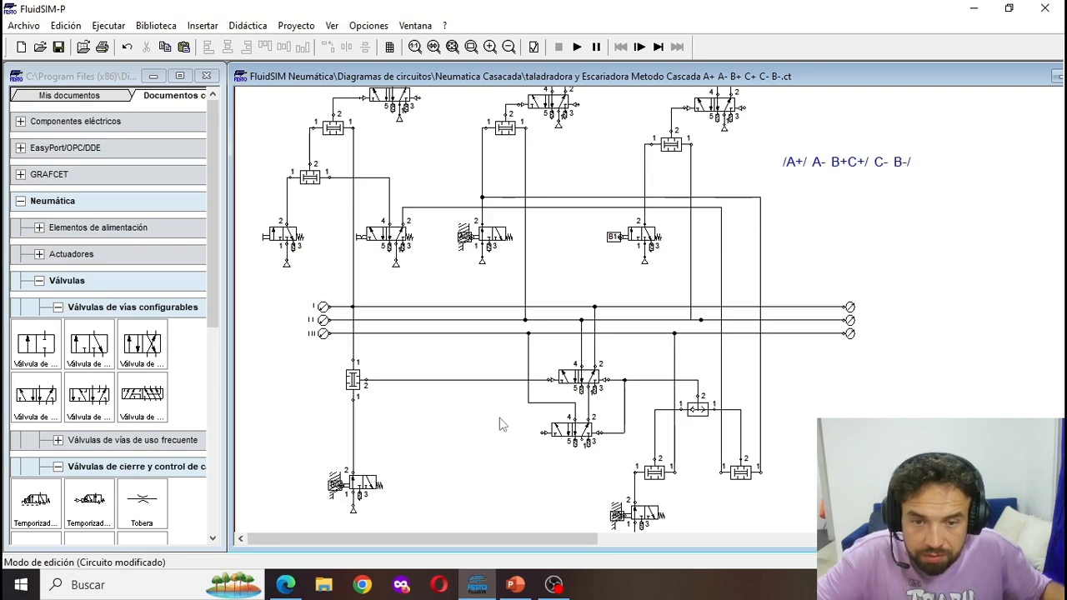
- Copy the rotated simultaneity valve with its roller valve and air source, and place the copy beside the original, left of the lower cascade 5/2 valve
left_click_drag(401, 439, 301, 362)
left_click(400, 504)
scroll(399, 504, "down", 1)
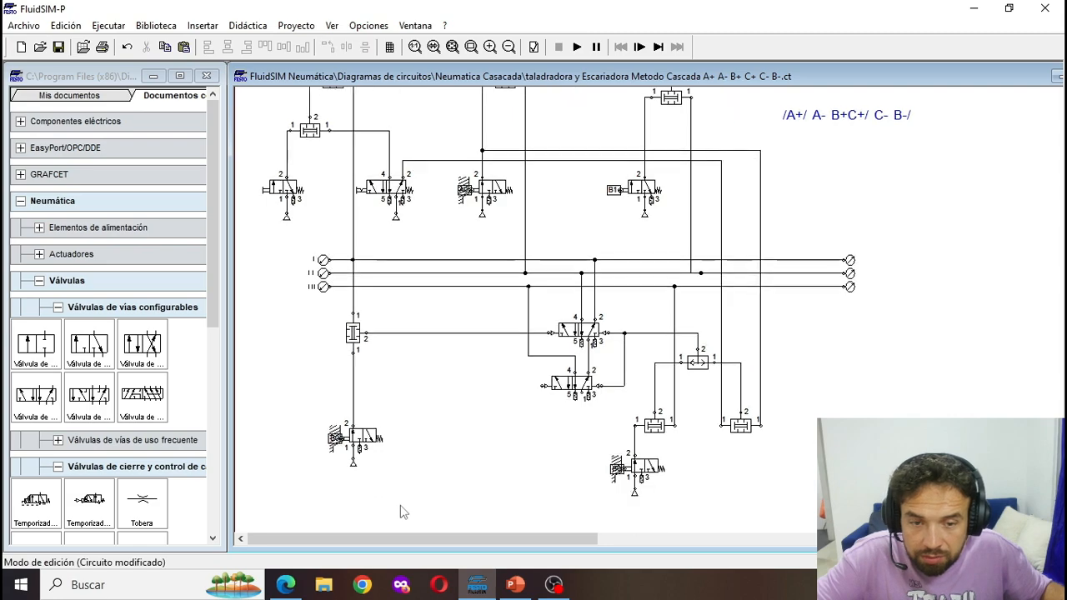
left_click_drag(399, 504, 313, 300)
key("ctrl+c")
key("ctrl+v")
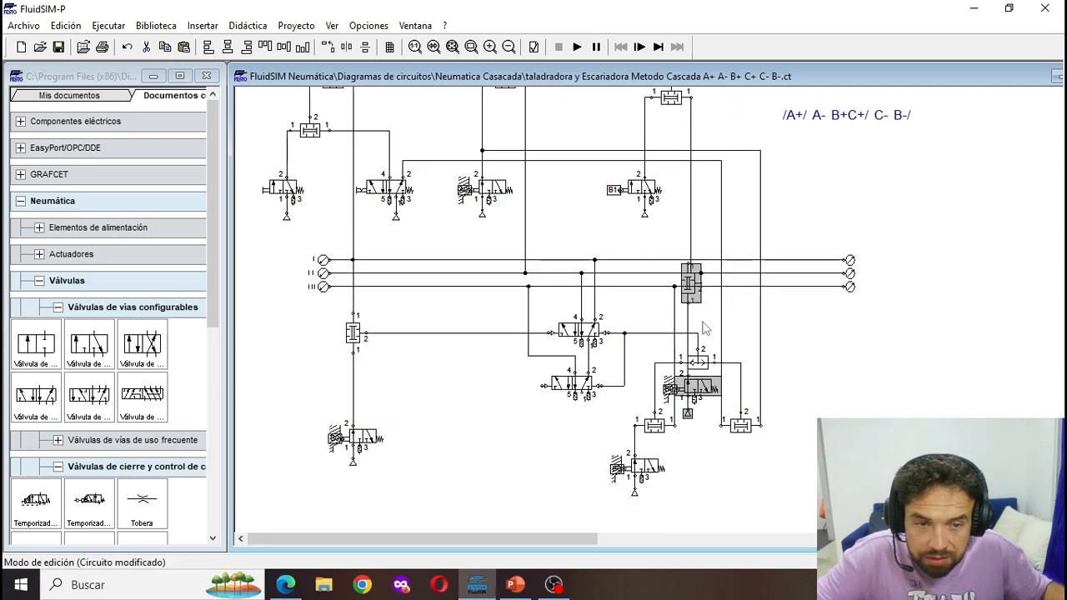
left_click_drag(689, 292, 426, 389)
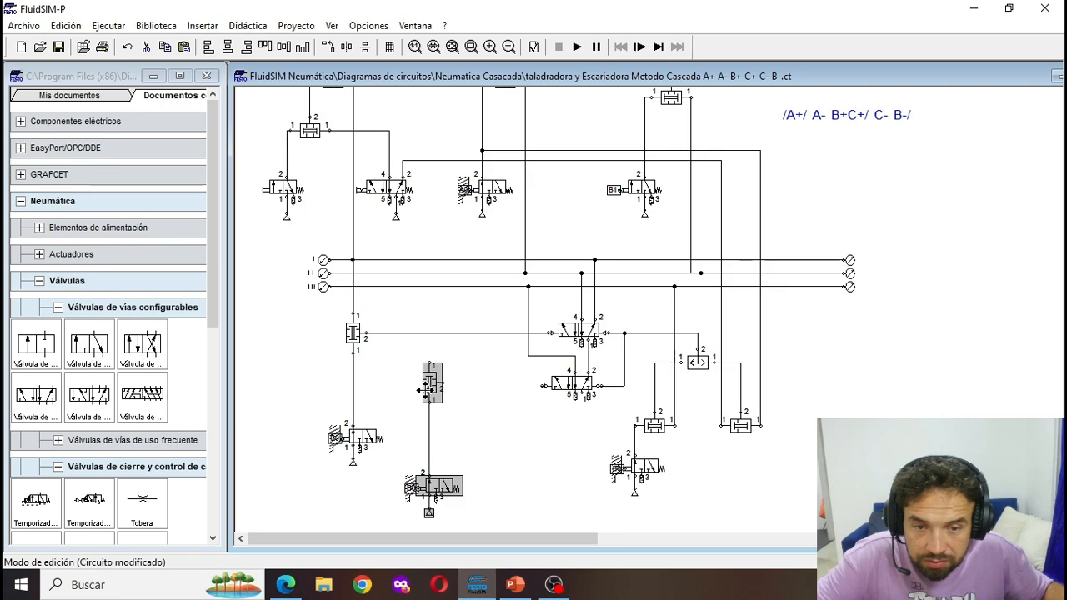
- Connect the copied simultaneity valve to line III and to the lower cascade 5/2 valve's left pilot, aligning it with that pilot
left_click(429, 289)
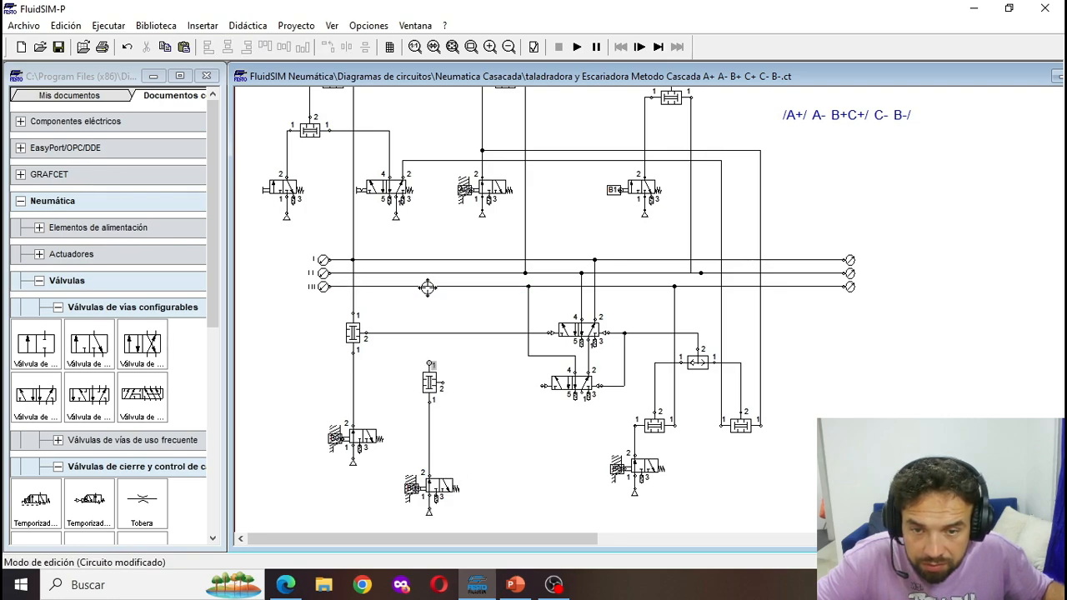
mouse_move(428, 287)
left_mouse_down()
mouse_move(430, 365)
mouse_move(534, 388)
left_mouse_up()
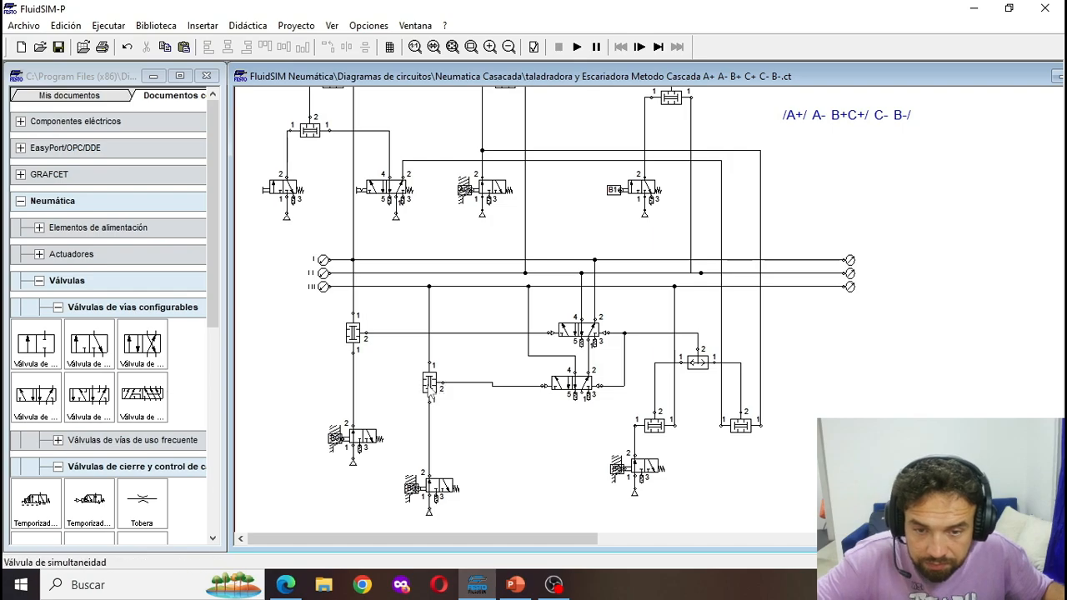
left_click(433, 387)
- Label the mechanical connection of the copied roller valve below that simultaneity valve C1
double_click(419, 495)
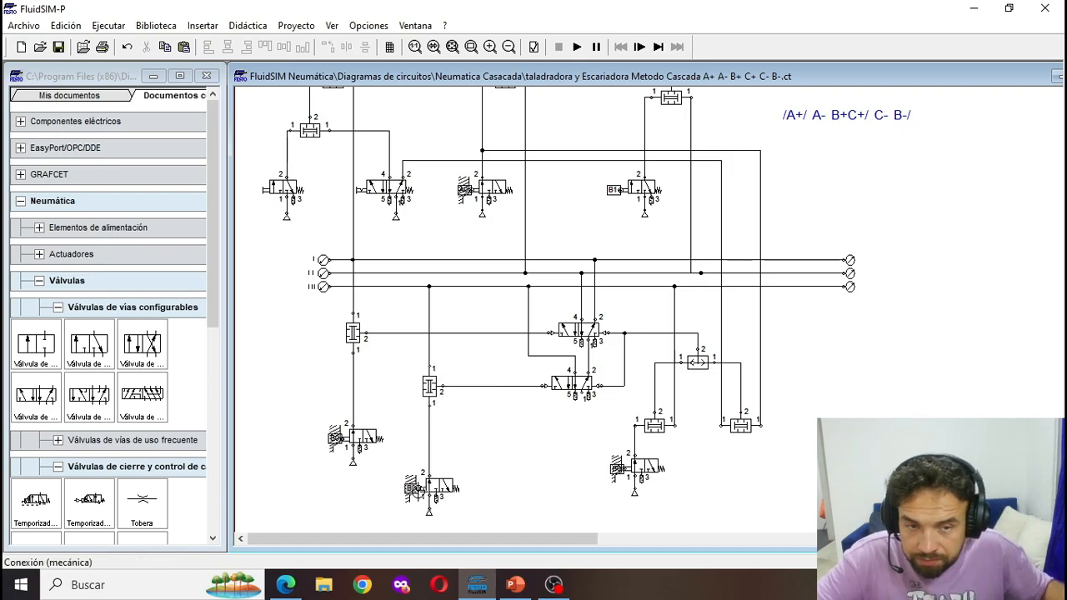
type("C1")
key("Return")
- Connect the right pilot of cylinder C's 5/2 valve directly to line III
scroll(534, 304, "up", 5)
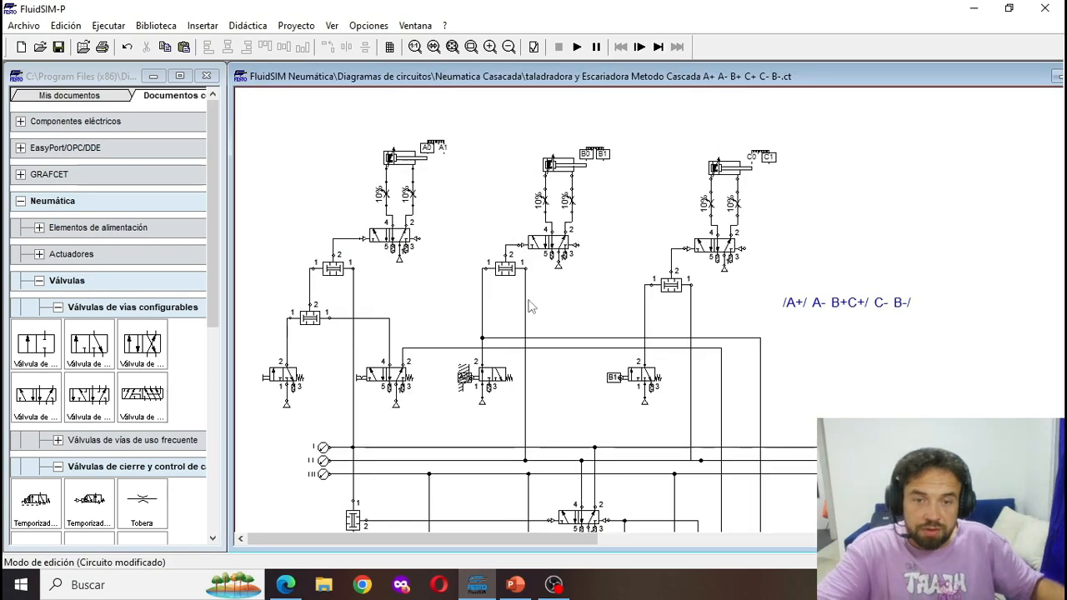
scroll(576, 317, "down", 3)
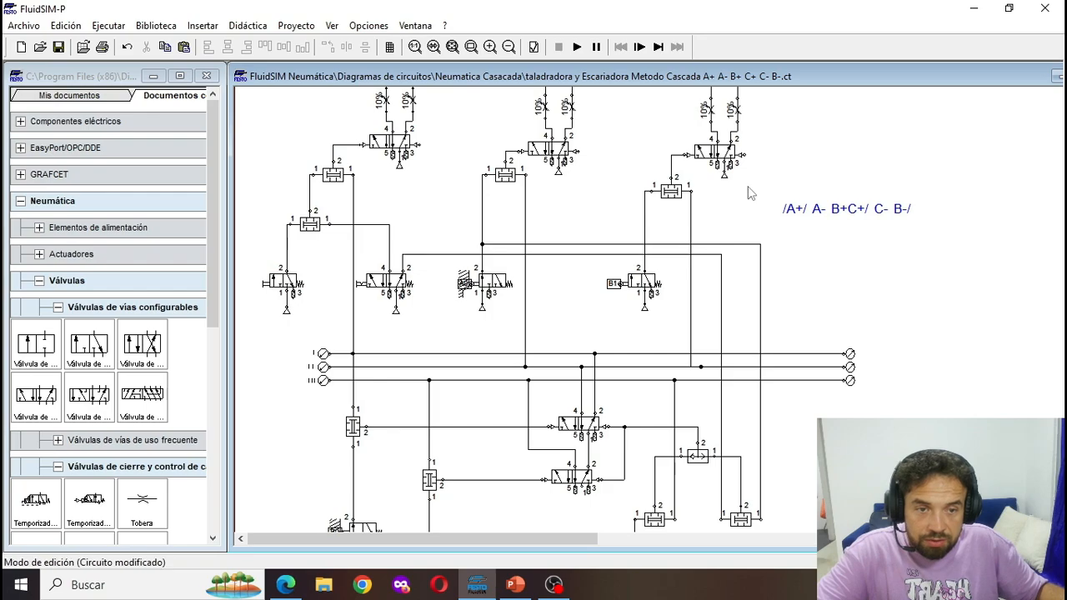
scroll(837, 228, "up", 3)
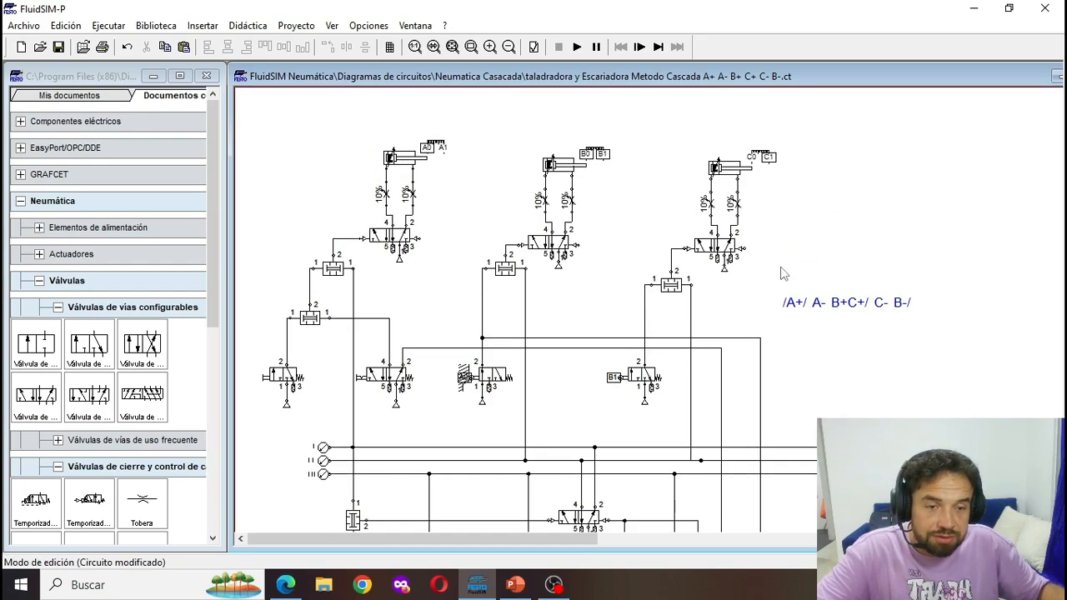
left_click(777, 474)
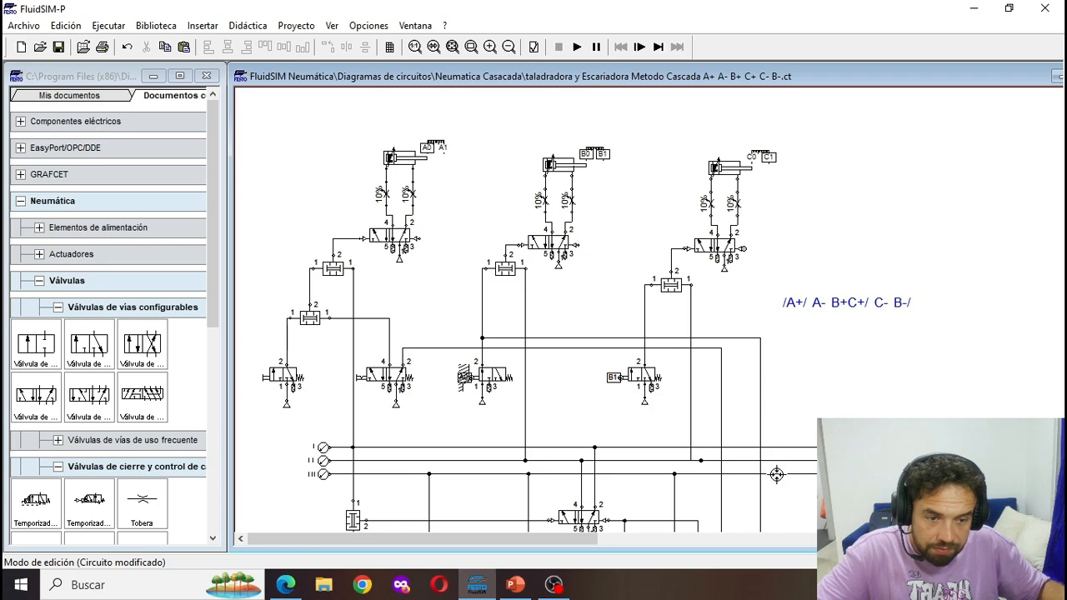
left_click(776, 475)
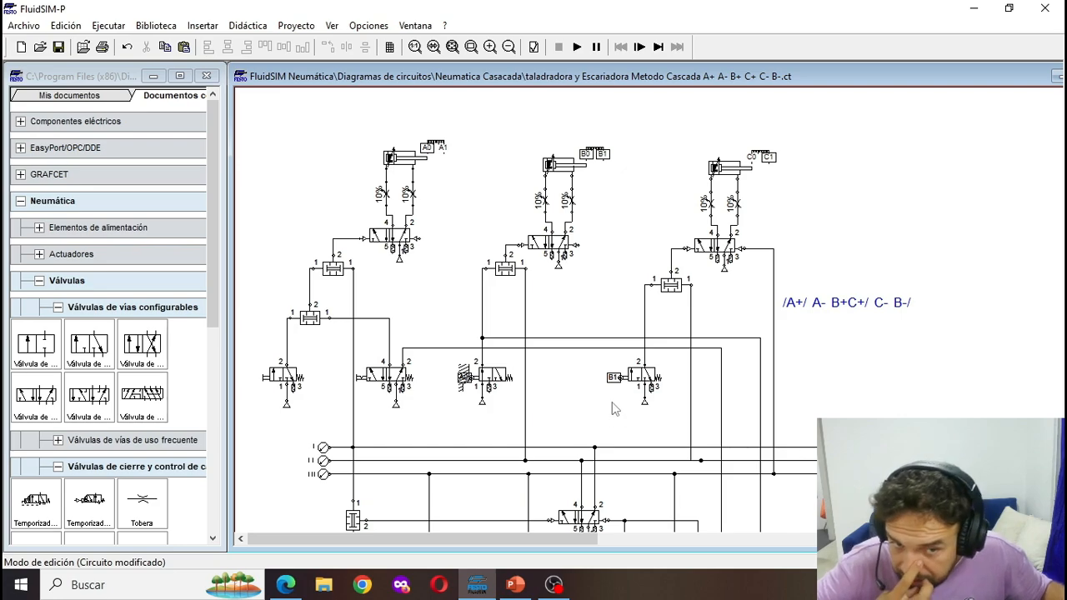
- Shift cylinder C's simultaneity valve together with the B1 roller valve and its air source slightly to the right
left_click_drag(583, 260, 702, 485)
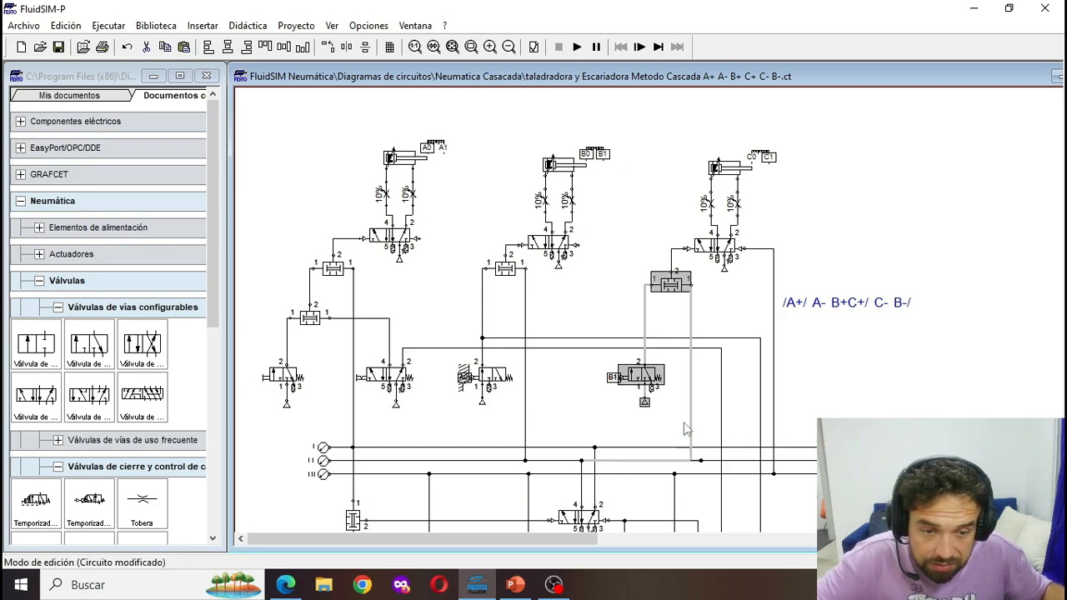
left_click(668, 384)
left_click_drag(613, 277, 697, 430)
key("Right")
key("Right")
key("Right")
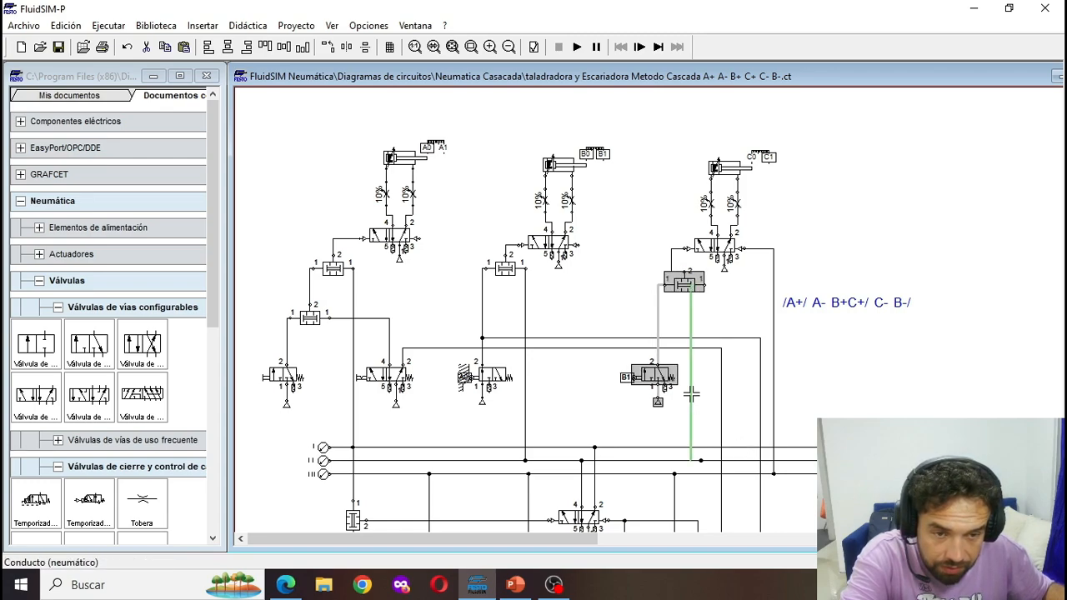
key("Left")
left_click(704, 399)
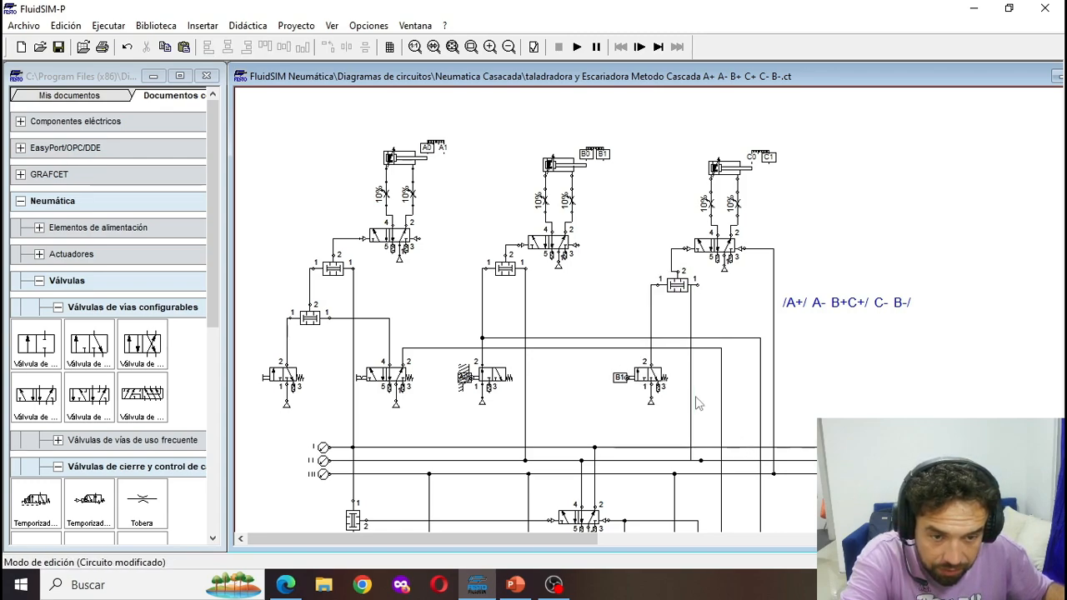
- Straighten the lines around the shifted simultaneity valve to line II and the pilot, and align the B1 roller valve with its left inlet
left_click(691, 396)
key("Right")
key("Right")
key("Right")
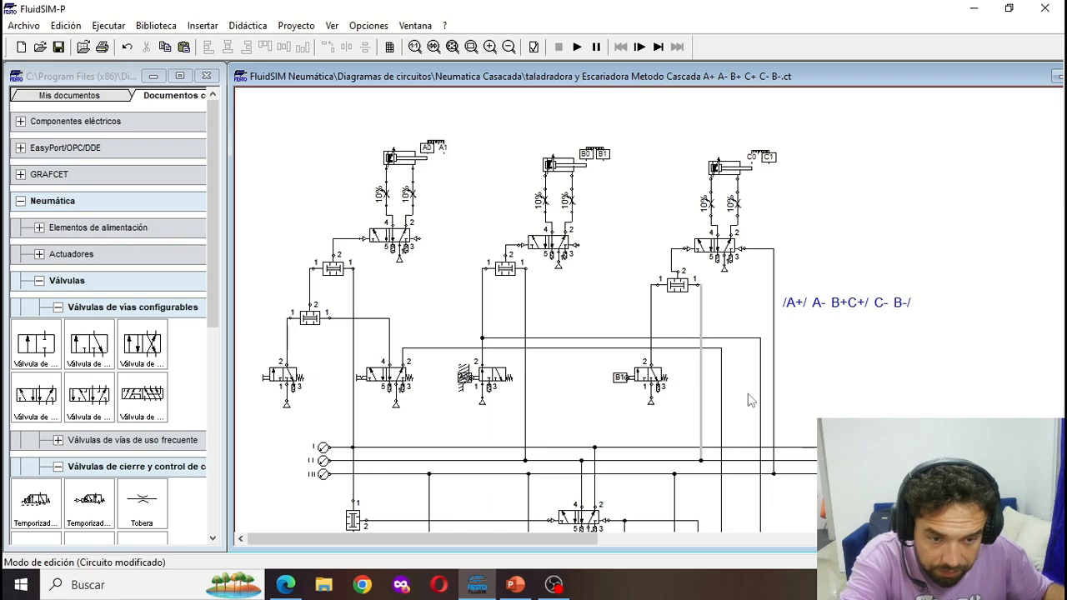
left_click(674, 260)
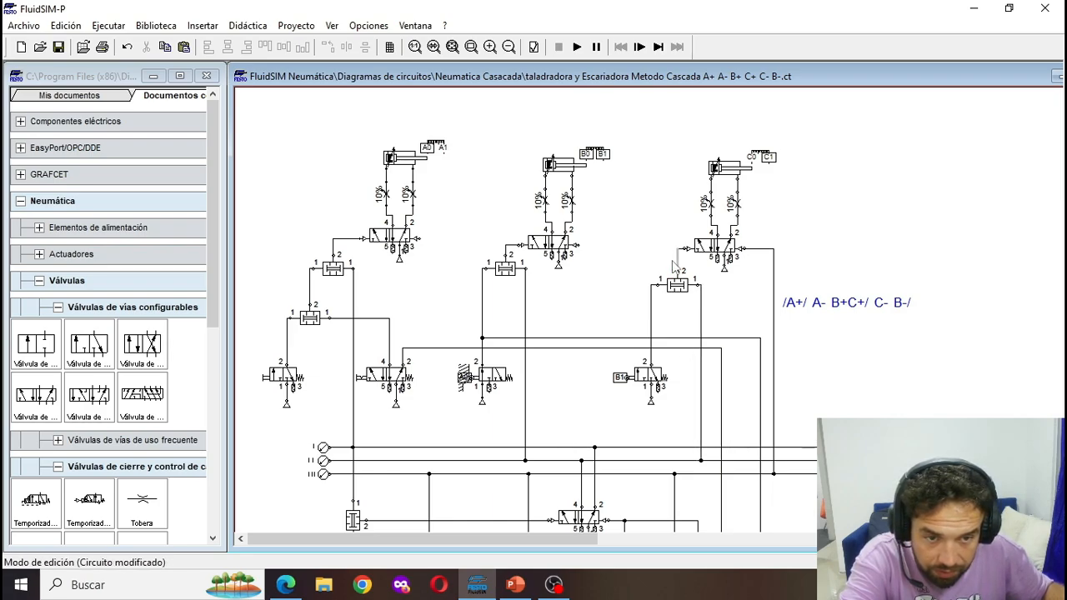
left_click_drag(682, 410, 627, 278)
left_click_drag(675, 377, 679, 377)
left_click(618, 437)
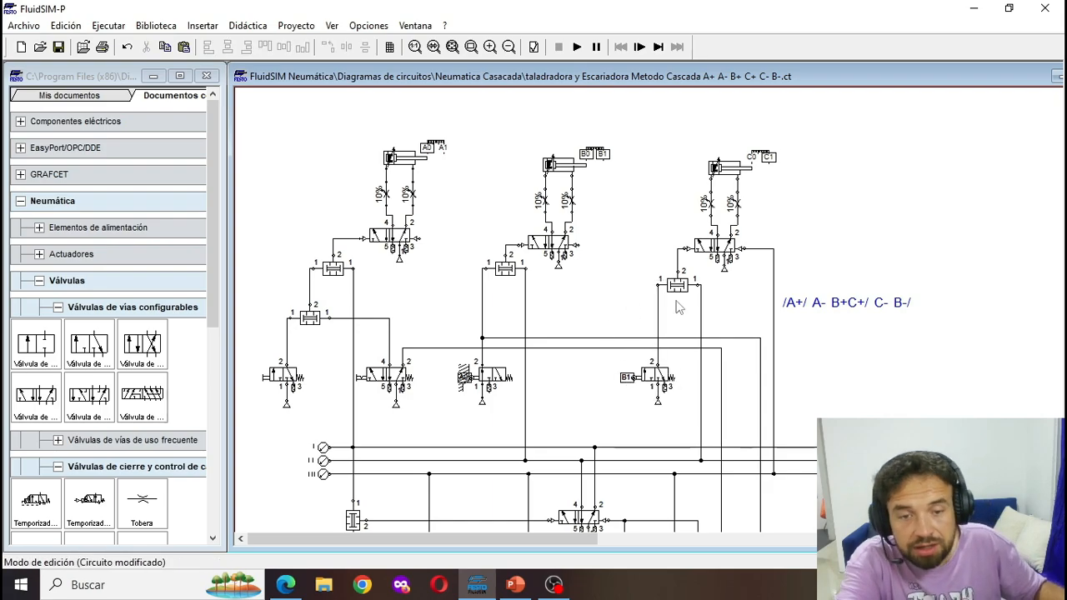
- Copy the B1 simultaneity and roller valve group beside cylinder B's branch, connecting it to B's right valve pilot and line III
left_click_drag(630, 260, 694, 416)
key("ctrl+v")
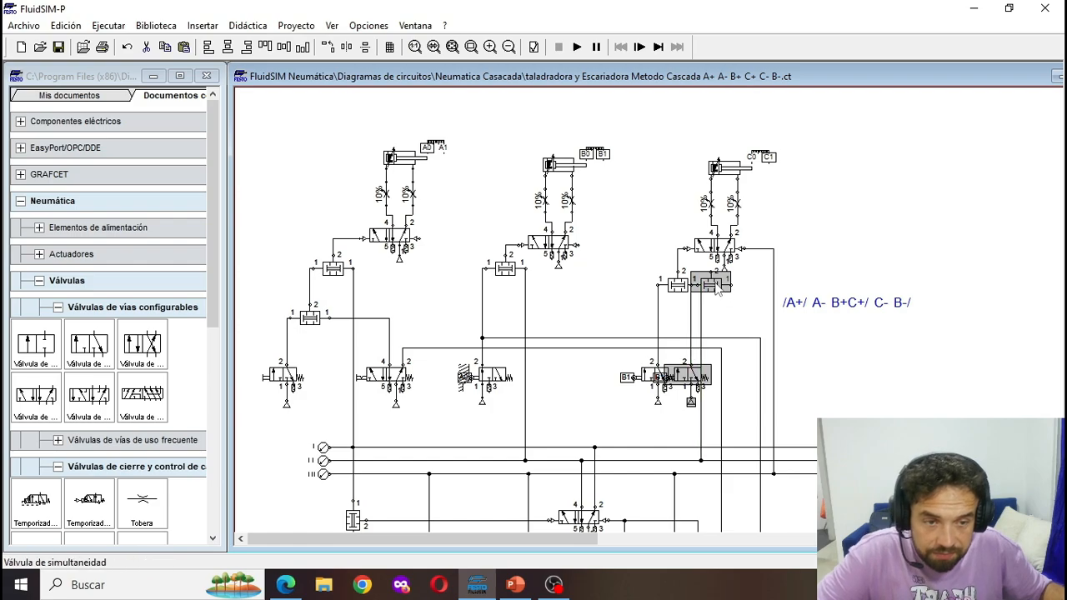
left_click_drag(717, 289, 577, 244)
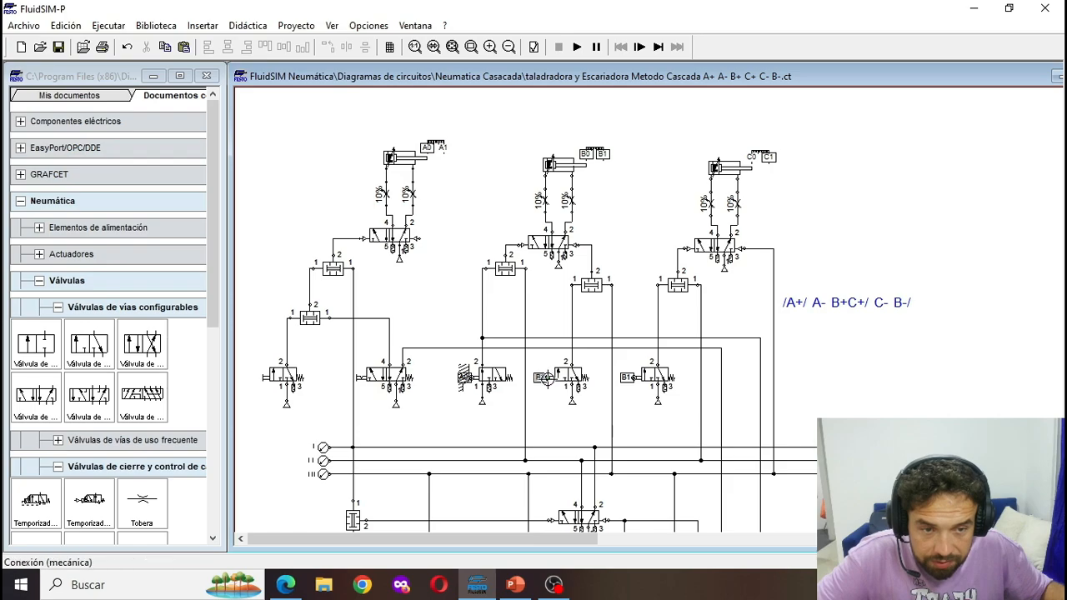
- Relabel the mechanical connection of the copied roller valve in cylinder B's branch C0
double_click(543, 379)
type("C0")
key("Return")
- Start the simulation to check the circuit, and connect the open right pilot of cylinder A's 5/2 valve to line II
scroll(547, 381, "down", 5)
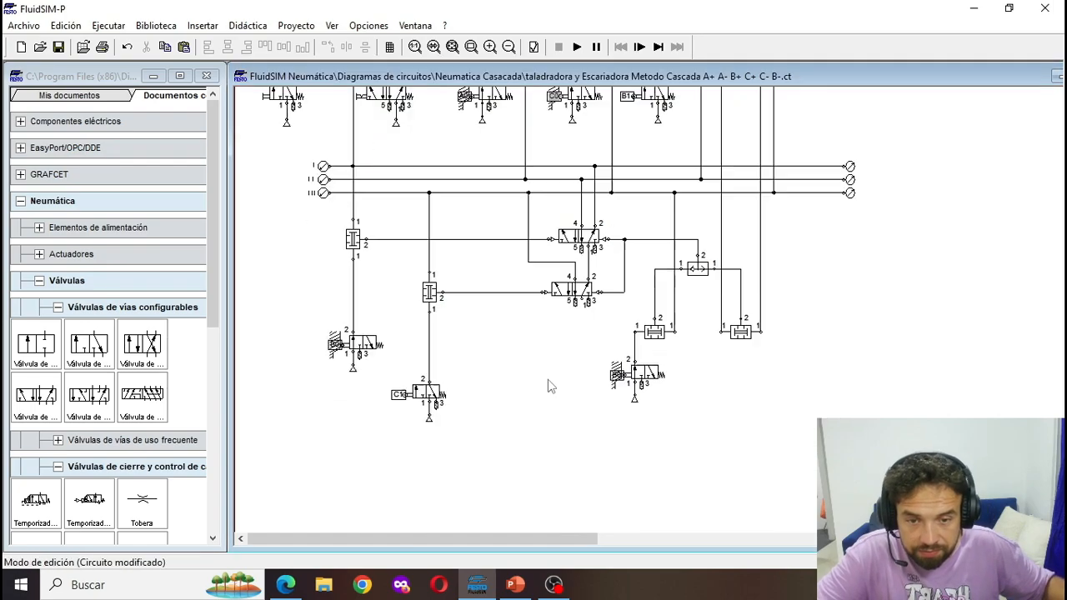
scroll(362, 385, "up", 3)
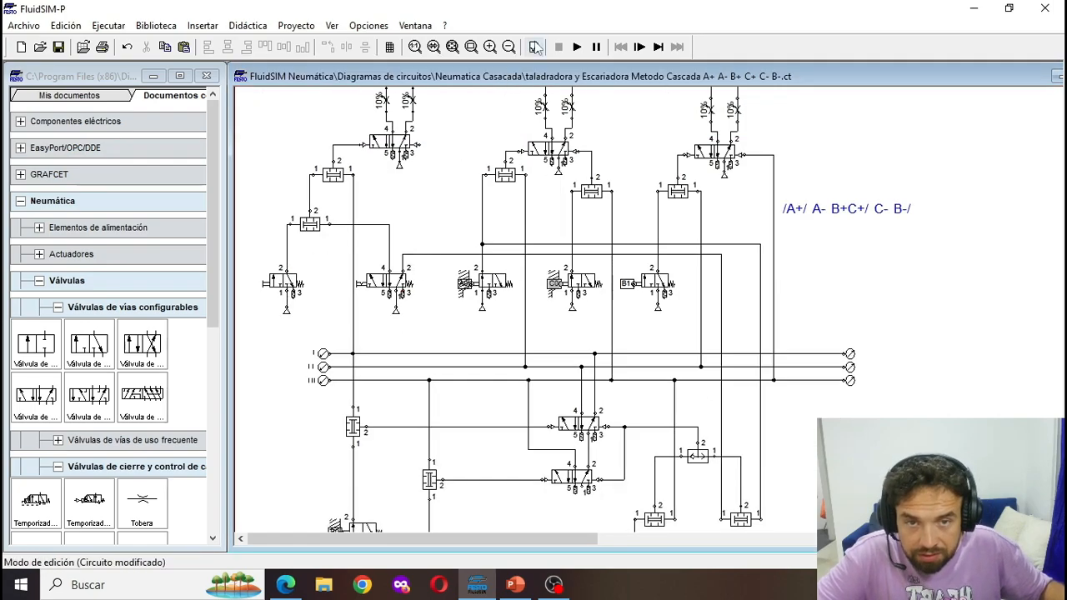
left_click(577, 47)
key("Return")
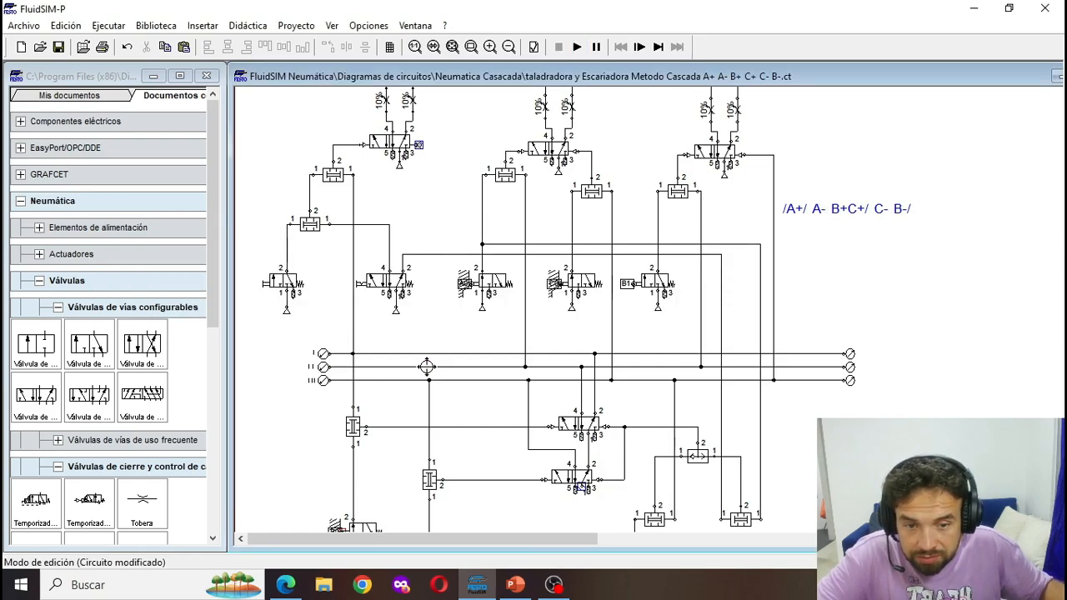
left_click_drag(418, 145, 419, 367)
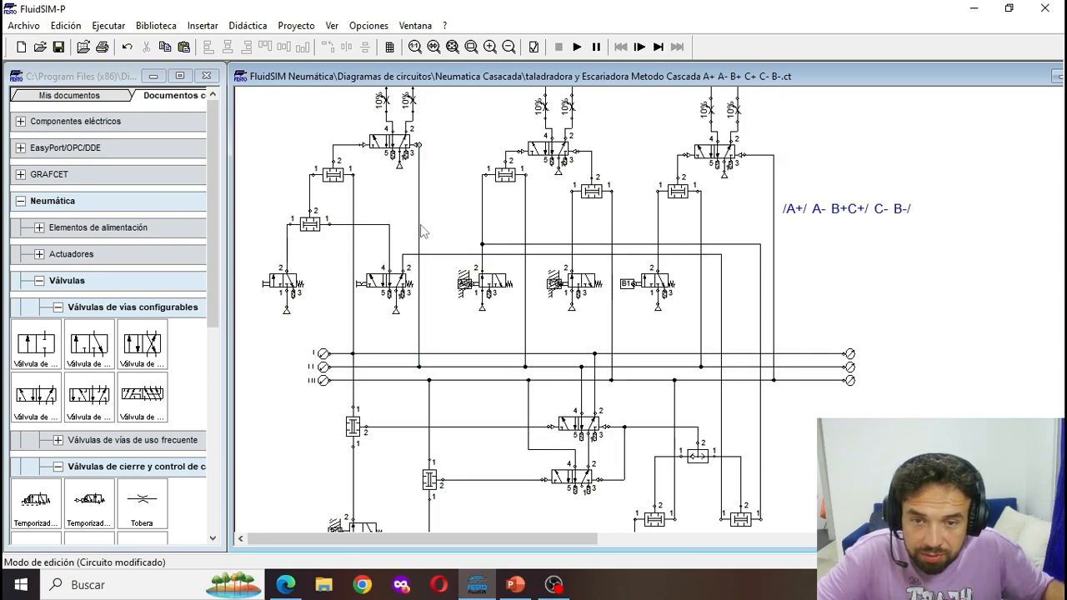
left_click_drag(429, 289, 428, 367)
- Copy the air source of the C1 roller valve to port 1 of the lower cascade 5/2 valve
scroll(488, 442, "down", 3)
scroll(489, 442, "down", 1)
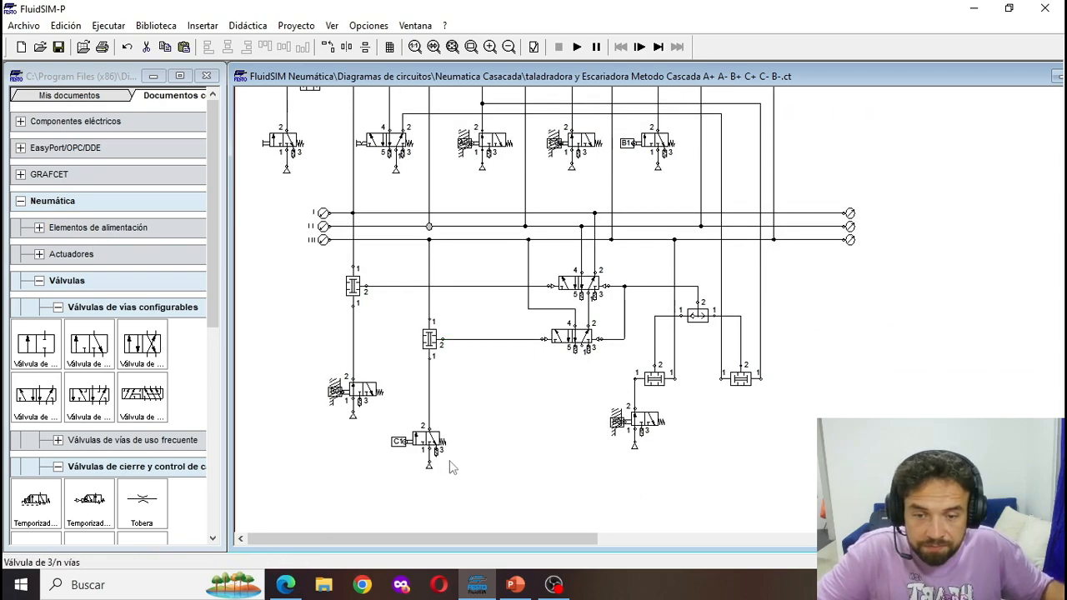
left_click_drag(430, 469, 593, 373)
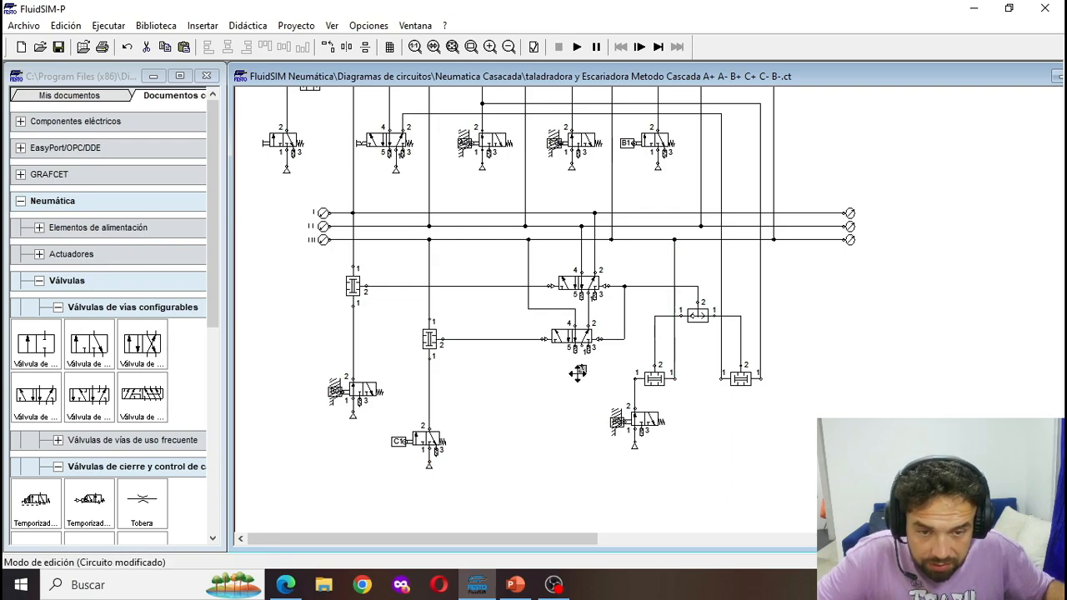
- Start the simulation and check the roller valve labels below the pressure lines against the movement sequence
scroll(615, 398, "up", 4)
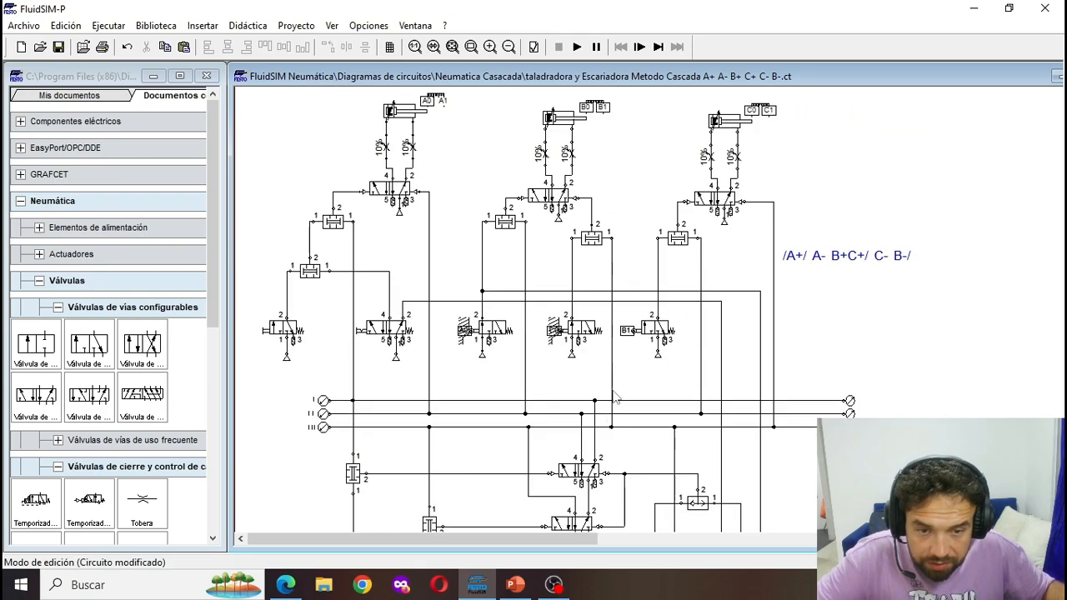
scroll(615, 398, "up", 1)
left_click(575, 46)
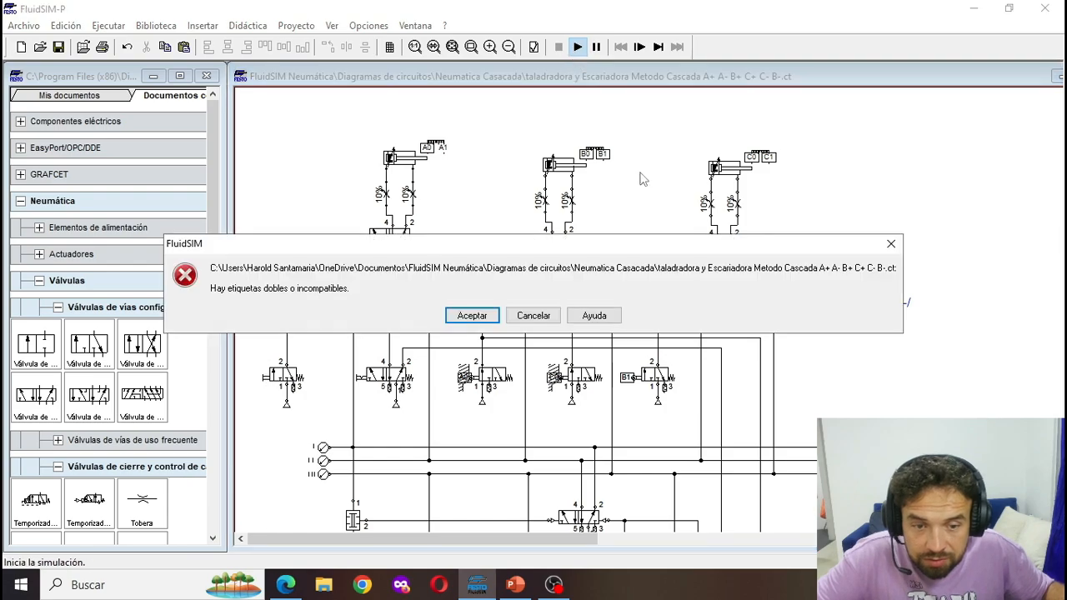
key("Return")
scroll(658, 419, "down", 3)
scroll(692, 500, "down", 2)
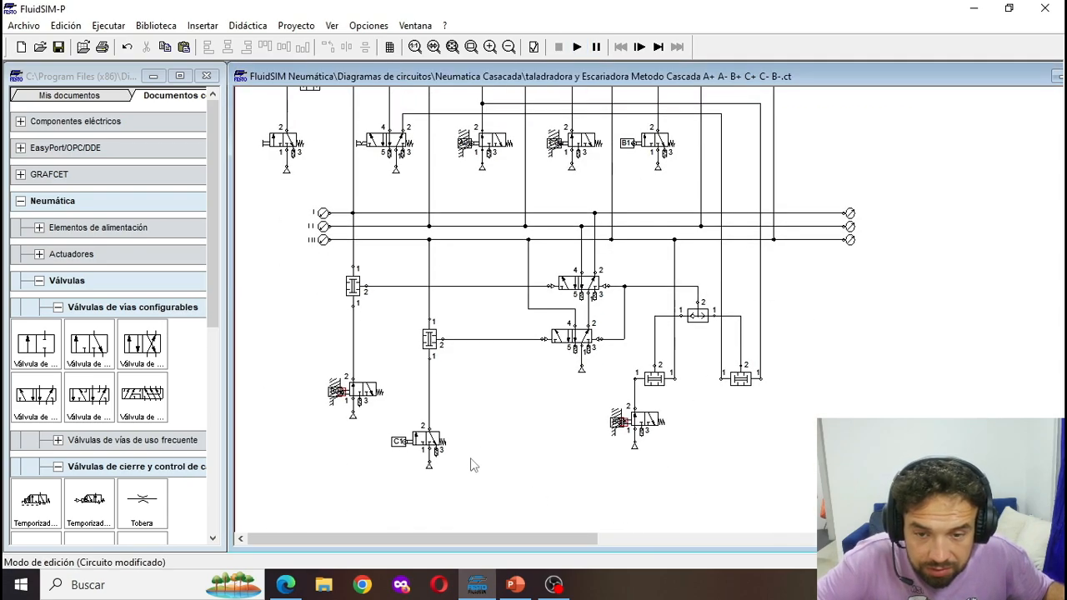
scroll(593, 423, "up", 3)
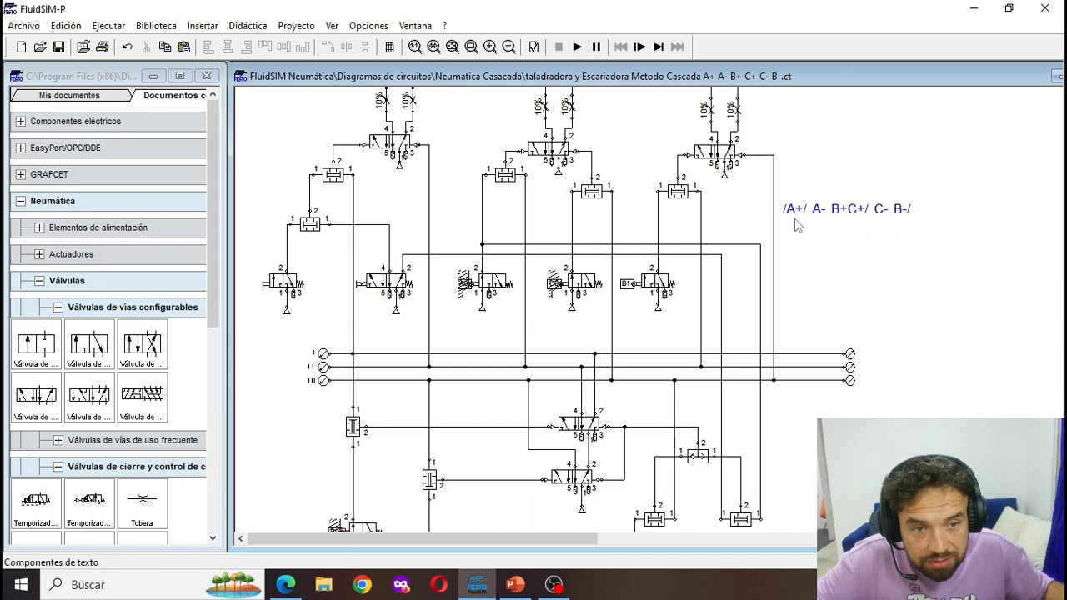
scroll(798, 221, "down", 2)
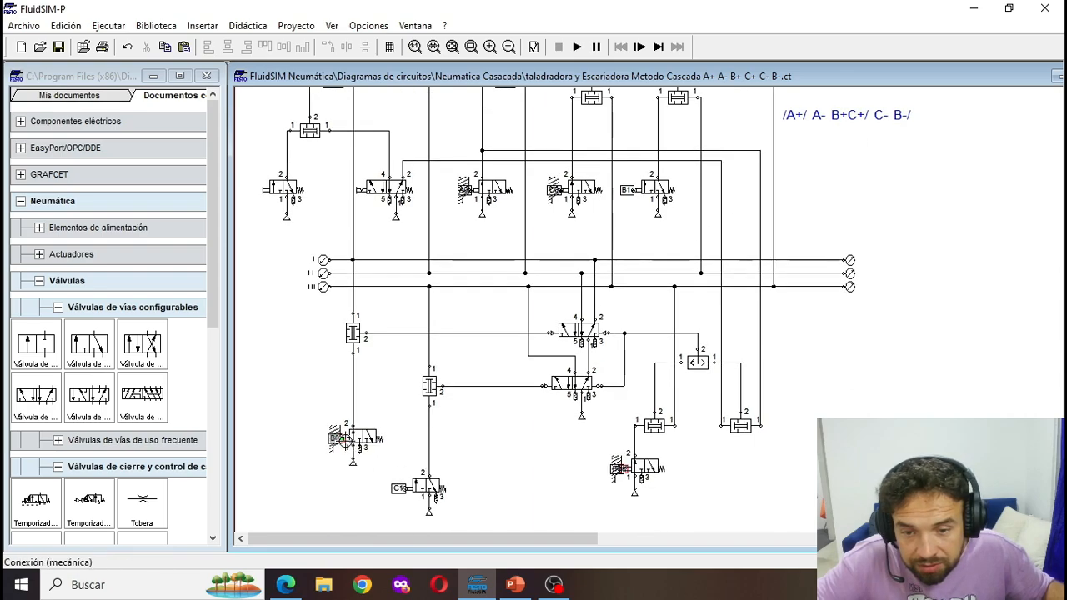
- Relabel the mechanical connection of the roller valve below line I's simultaneity valve A1
double_click(345, 440)
type("A1")
key("Return")
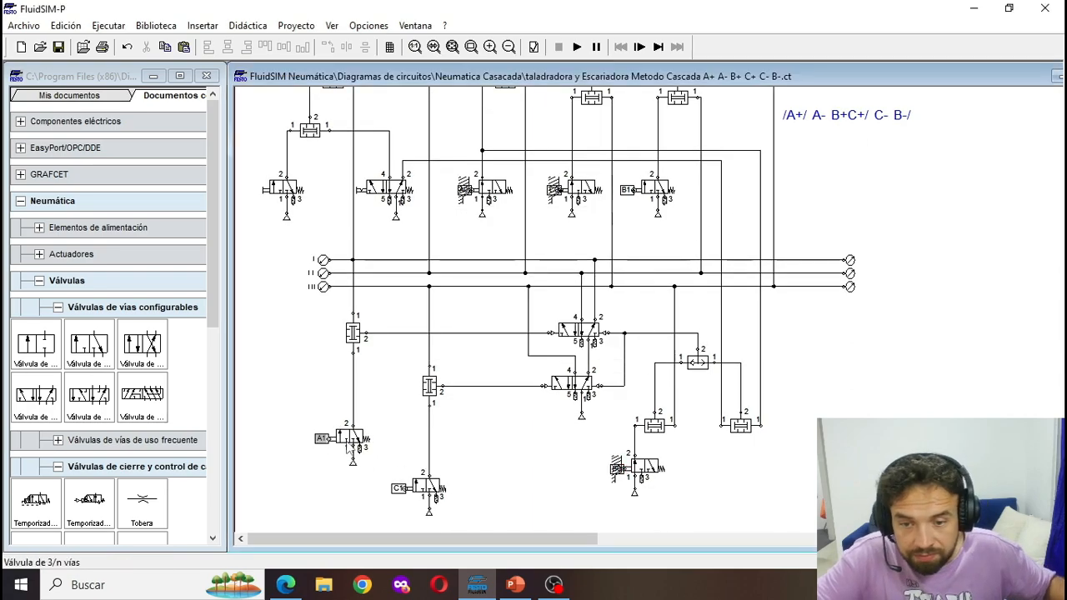
- Run the simulation, try operating the 3/2 start valve several times, and stop the simulation
left_click(577, 46)
scroll(476, 245, "up", 4)
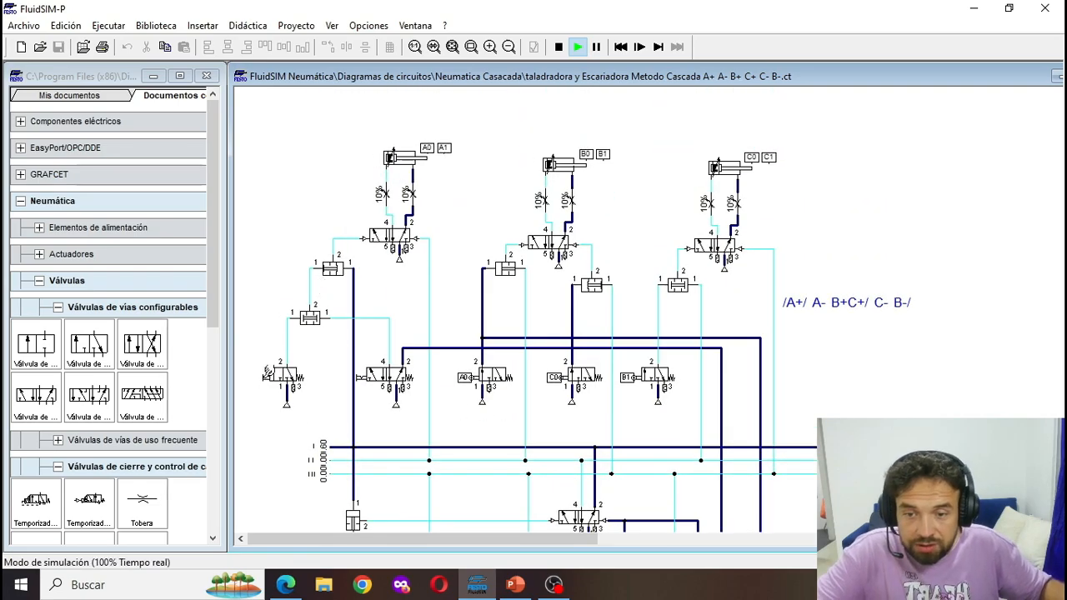
left_click(278, 367)
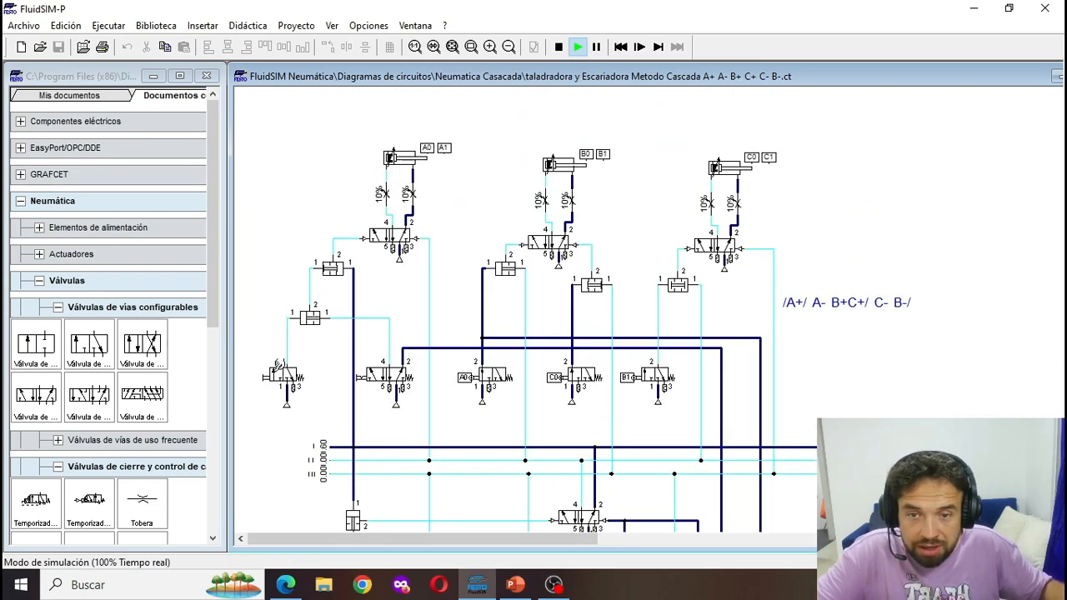
left_click(281, 367)
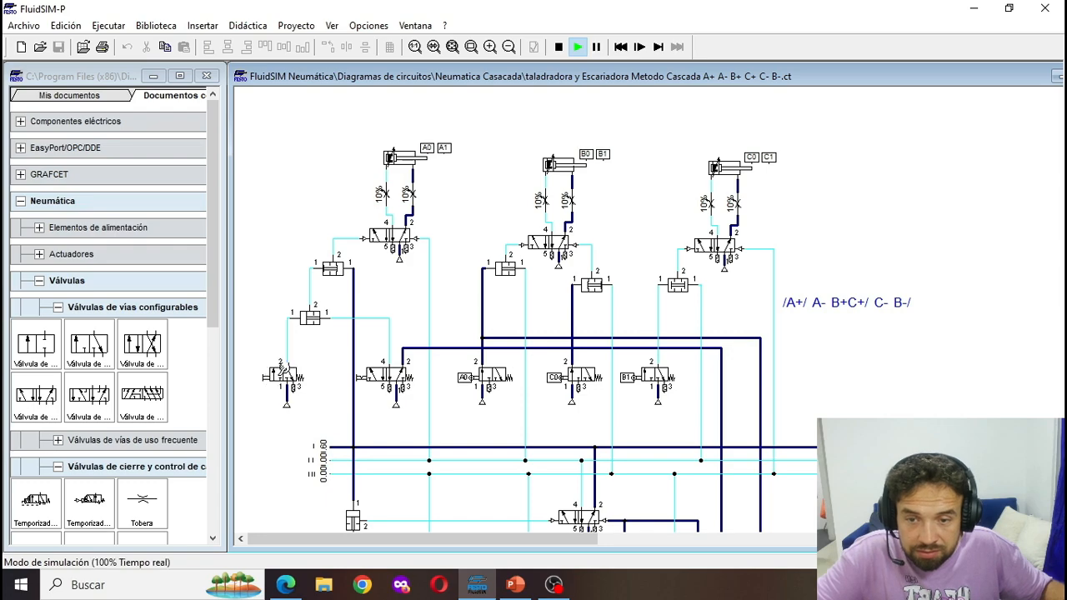
left_click(283, 368)
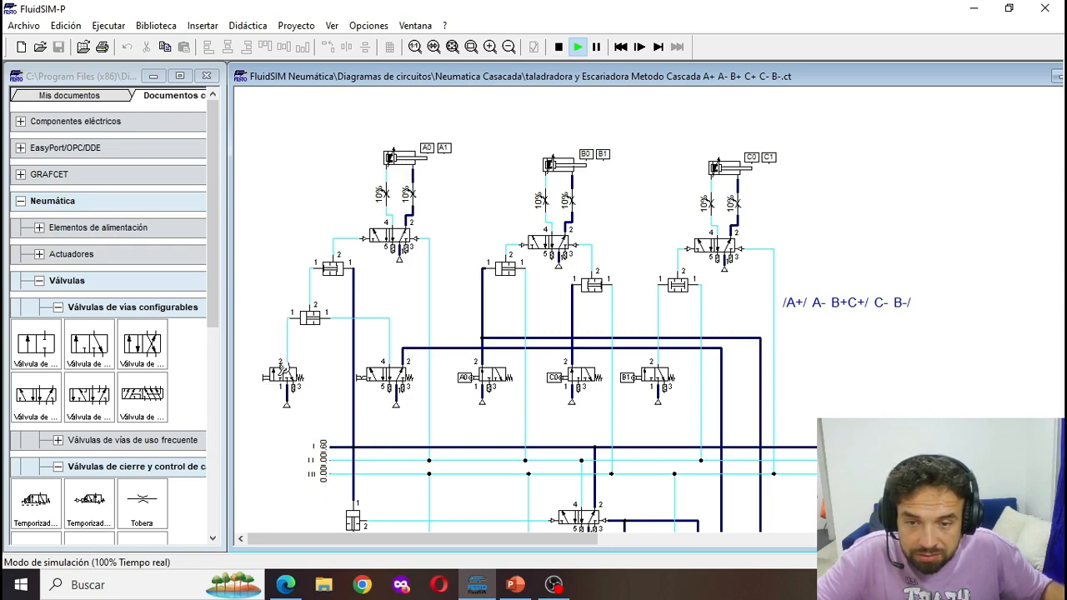
left_click(283, 368)
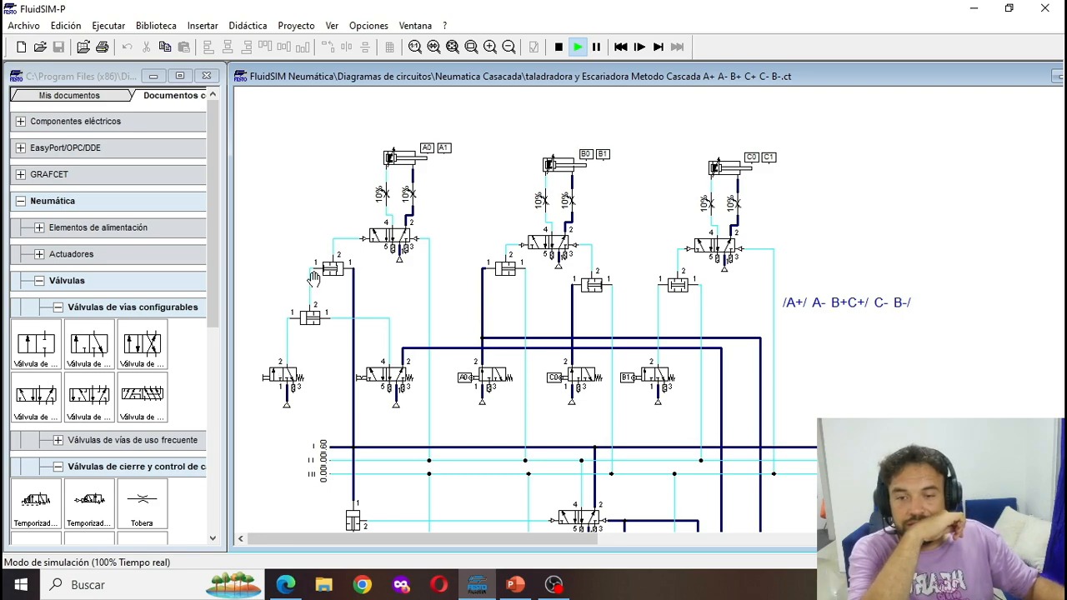
left_click(560, 47)
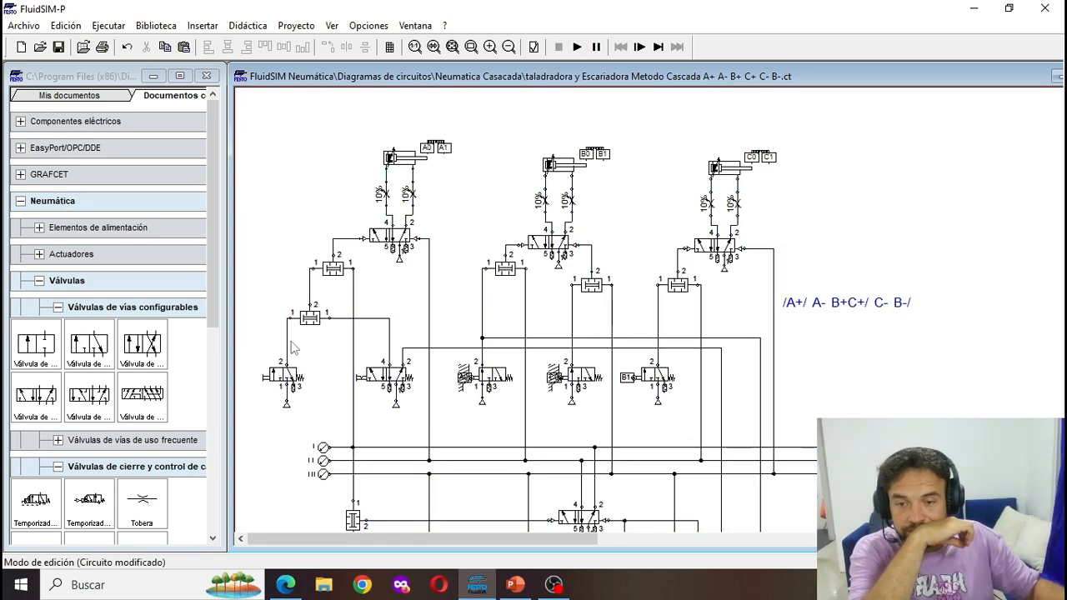
- Move the 3/2 start valve outward, lower the simultaneity valve above it, and delete the conduit between the two stacked simultaneity valves
left_click_drag(260, 325, 306, 426)
left_click_drag(283, 375, 273, 375)
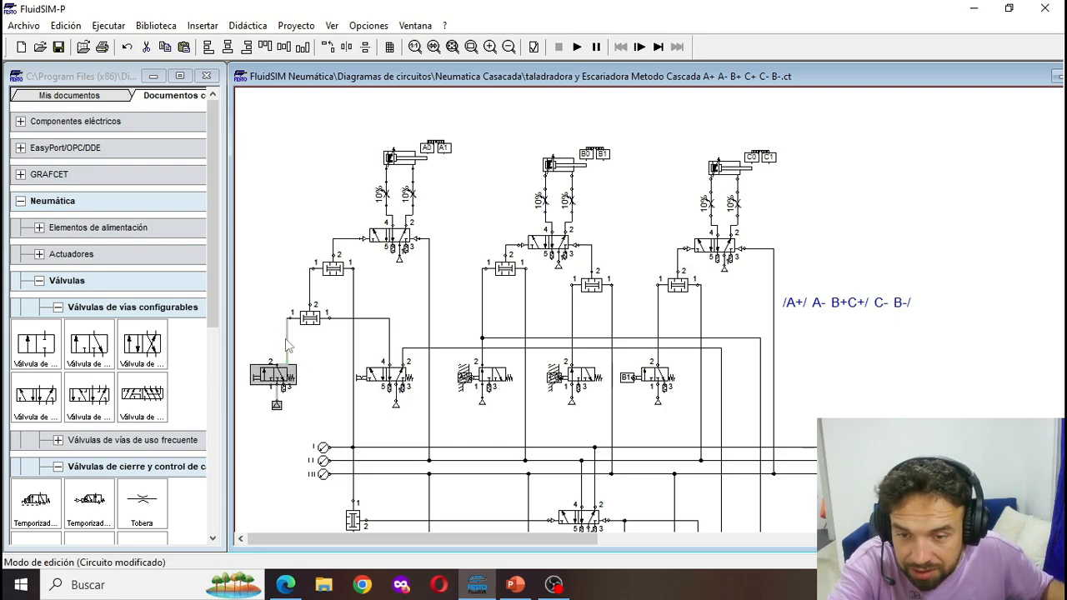
left_click_drag(286, 339, 310, 281)
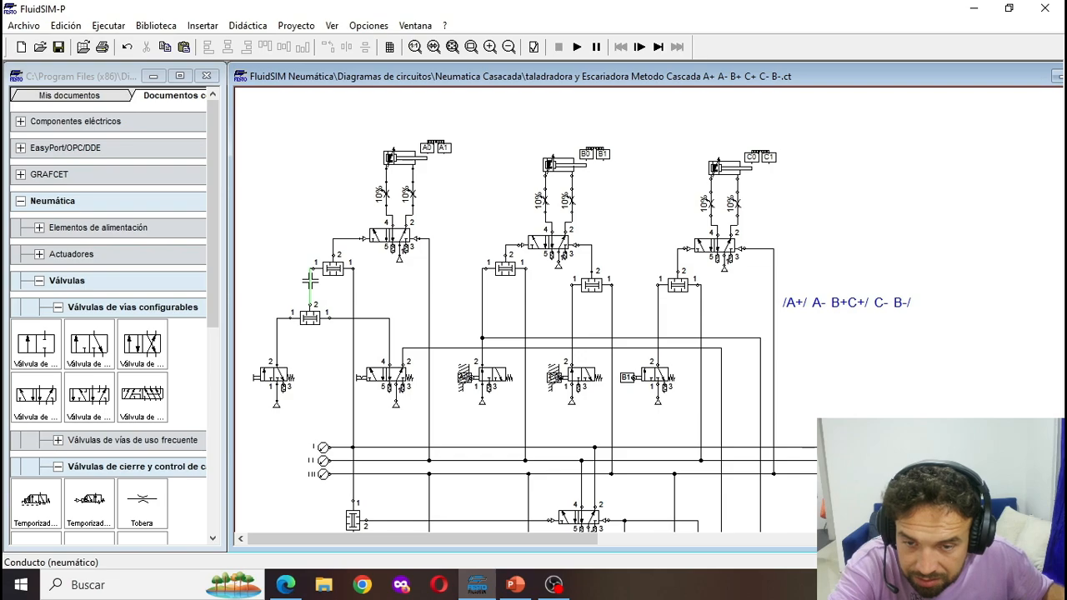
left_click_drag(314, 302, 309, 331)
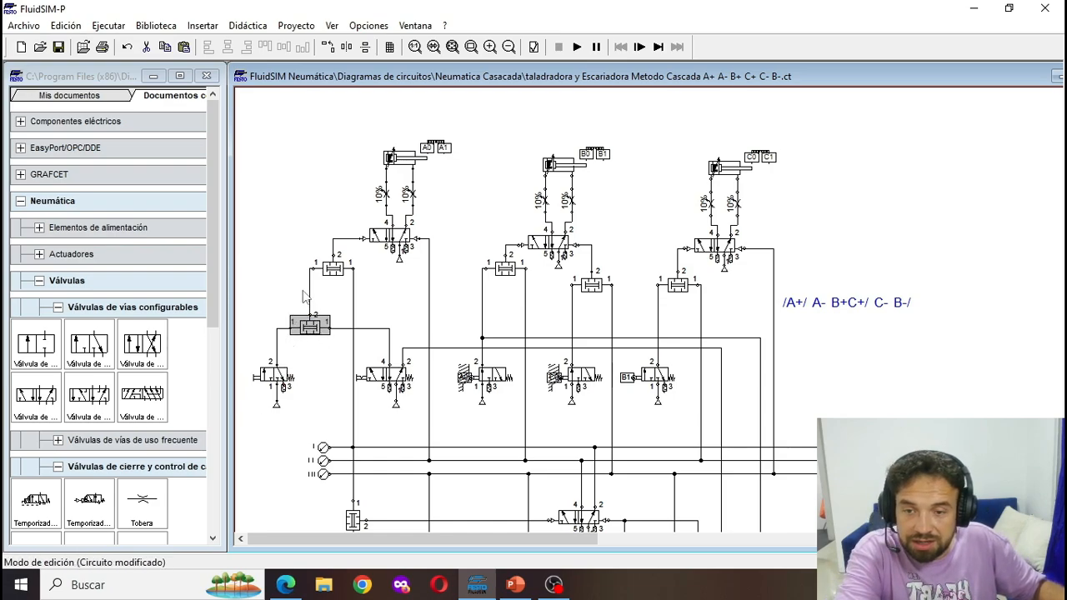
left_click(305, 296)
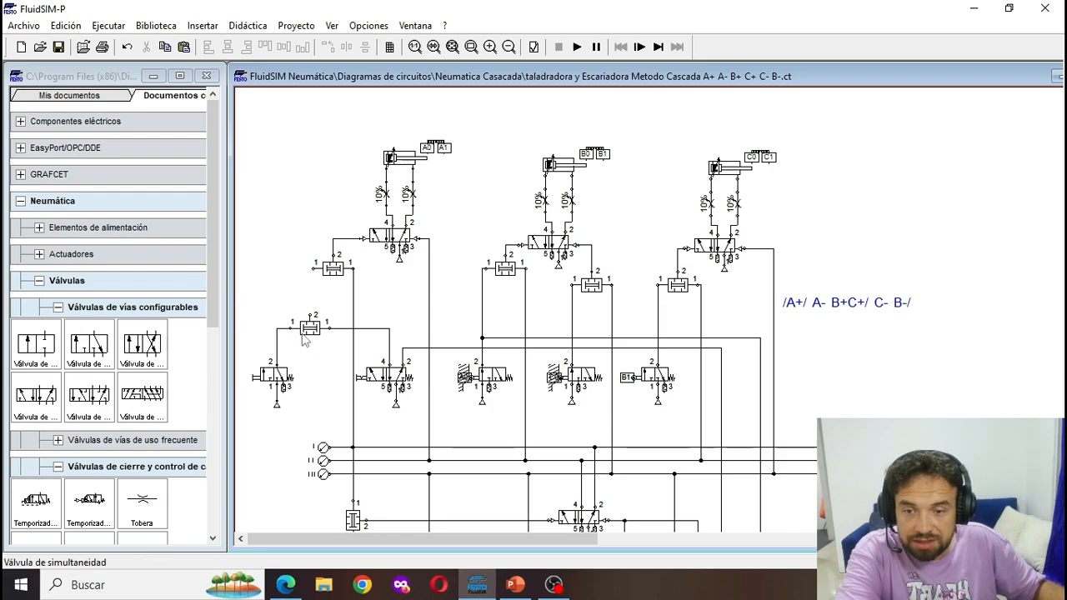
mouse_move(310, 329)
left_mouse_down()
mouse_move(327, 321)
mouse_move(320, 327)
left_mouse_up()
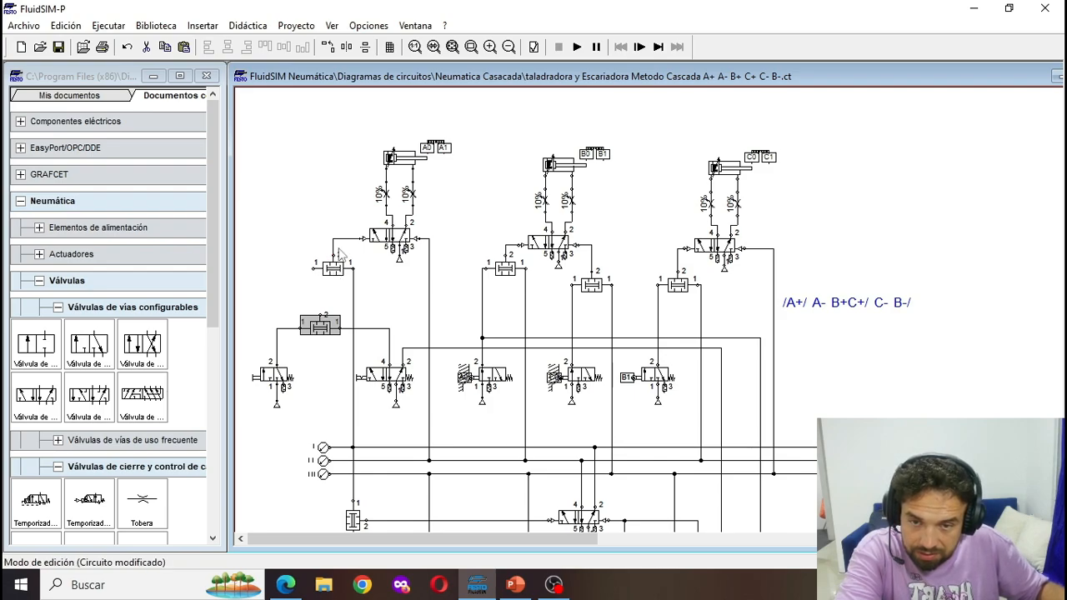
- Delete the conduit to cylinder A's extend pilot and bring the two simultaneity valves closer together, shifting the lower one left
left_click(342, 247)
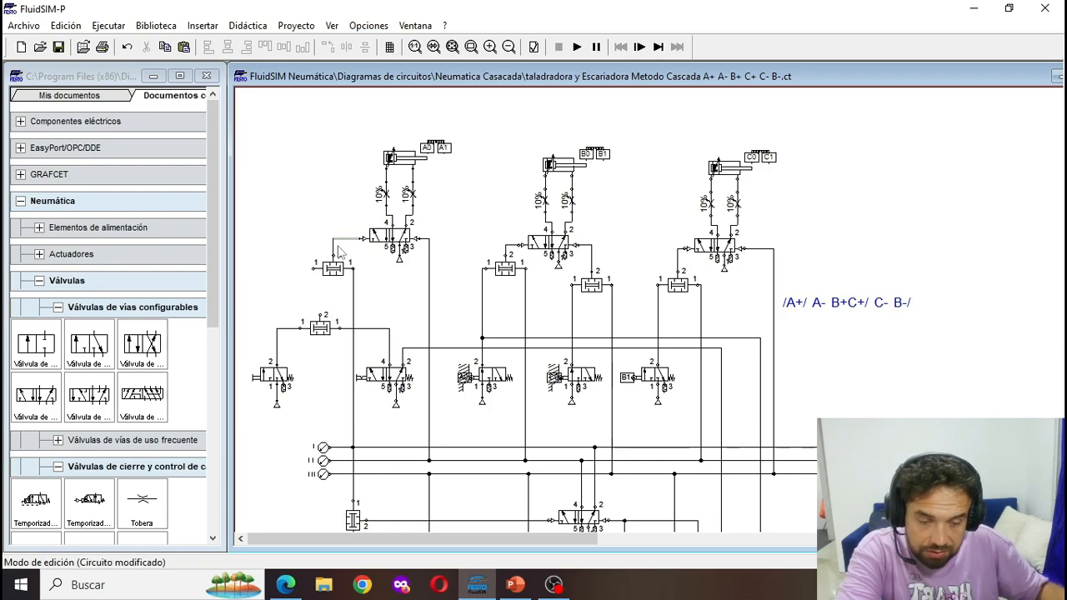
left_click(334, 280)
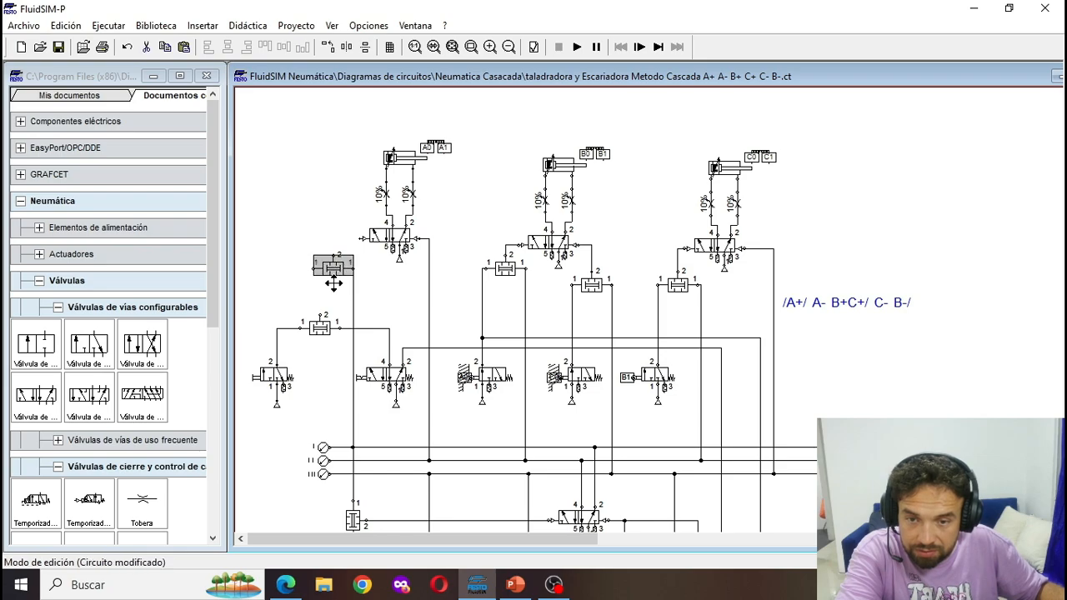
left_click_drag(334, 283, 333, 295)
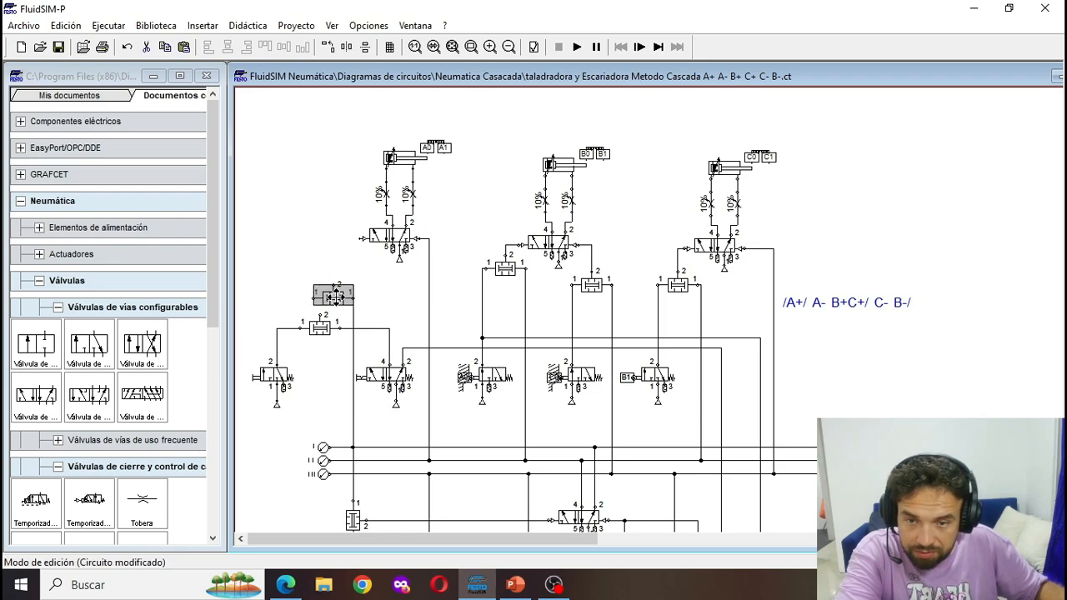
left_click(349, 302)
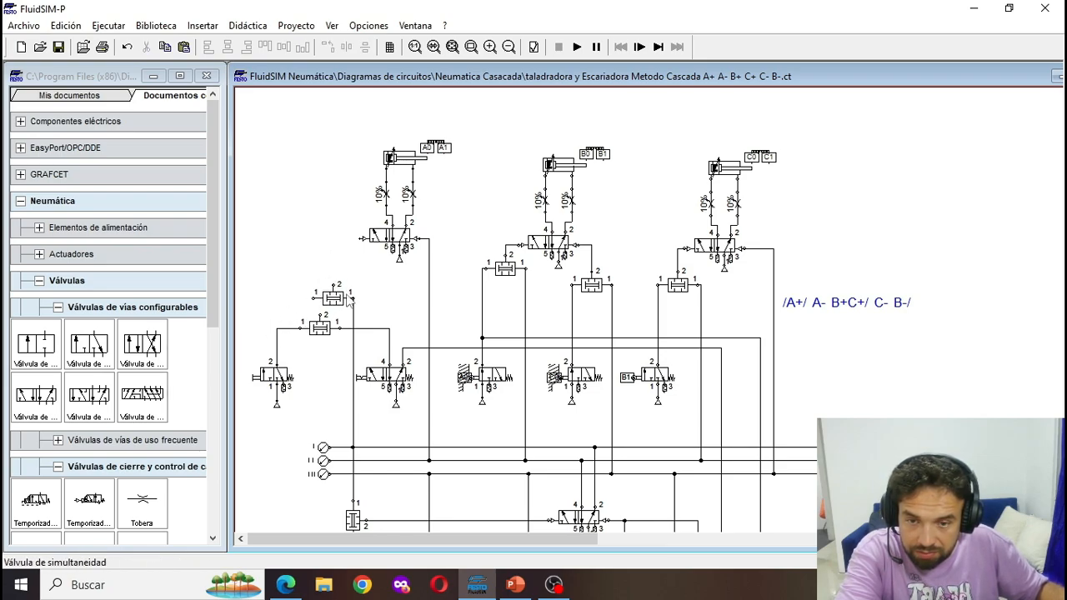
left_click_drag(332, 329, 298, 338)
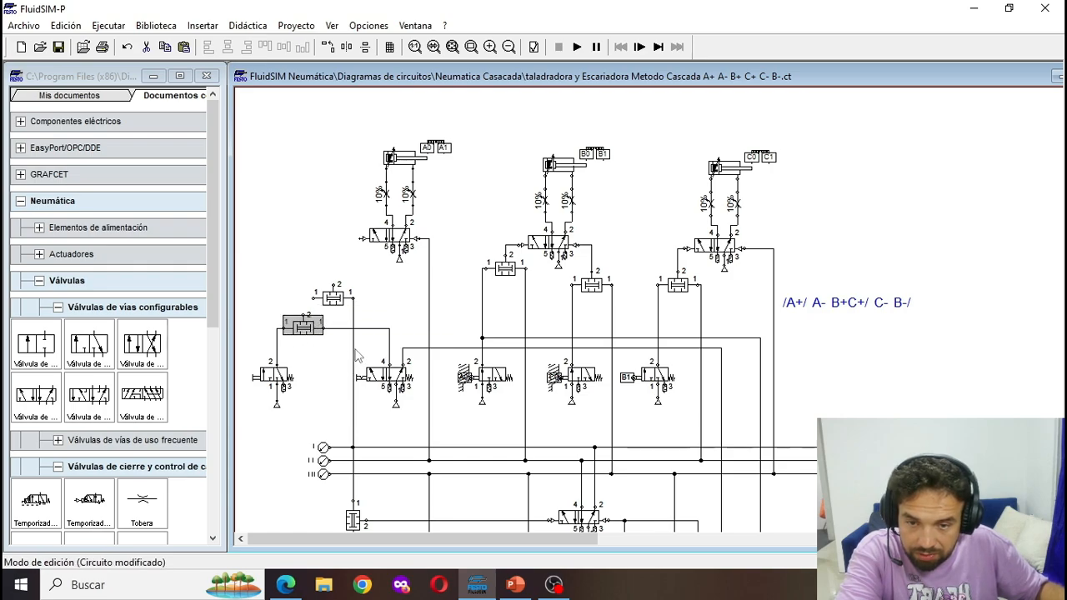
left_click(339, 298)
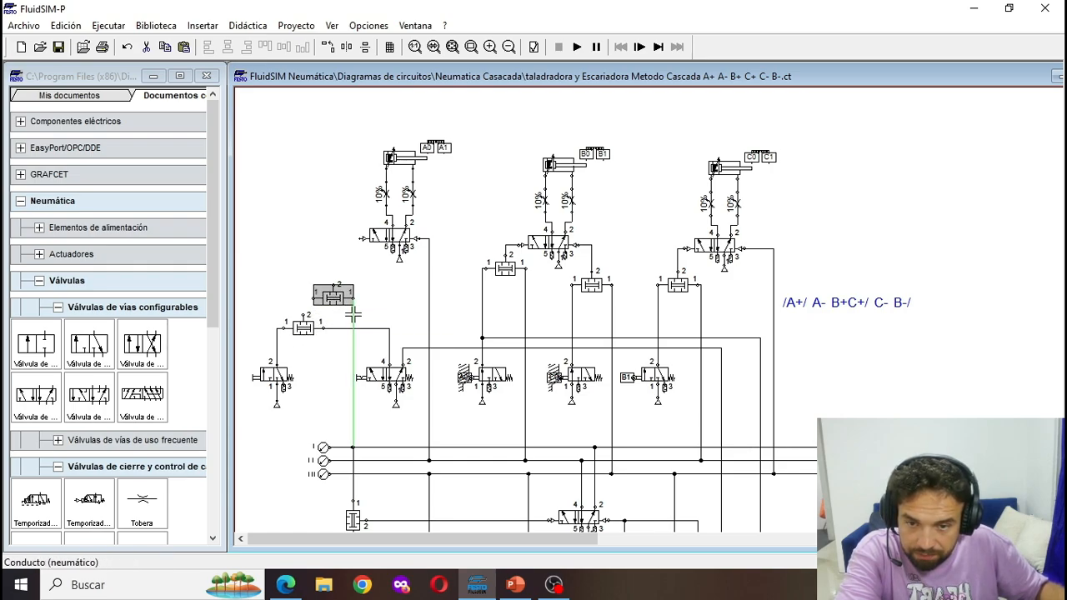
left_click(354, 314)
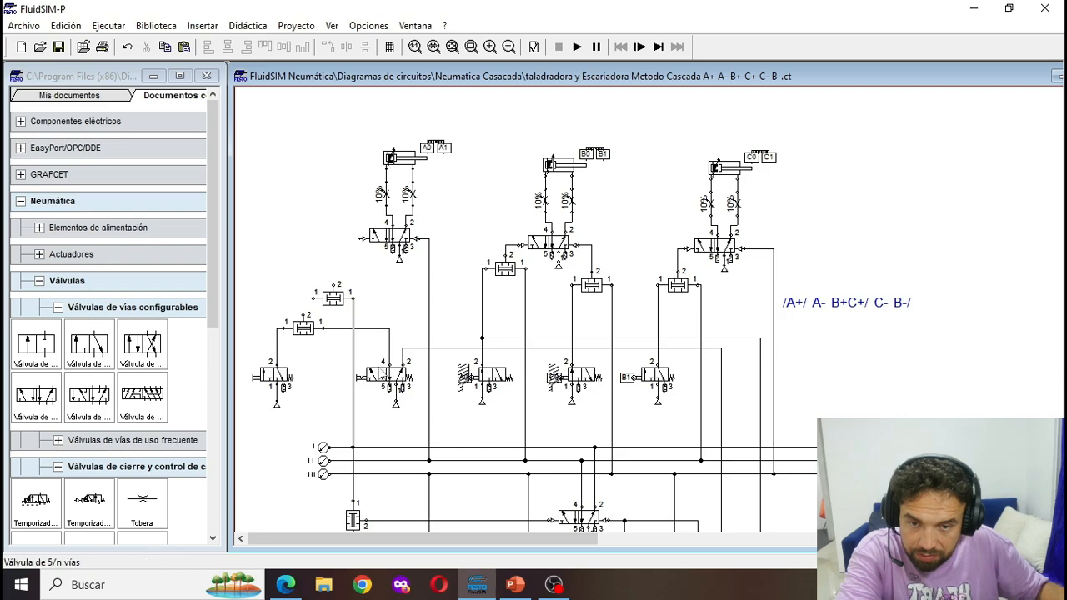
- Shift the manually operated 5/2 valve and its air source slightly to the right, clear of the line I conduit
left_click_drag(362, 346, 420, 414)
key("Right")
key("Right")
key("Right")
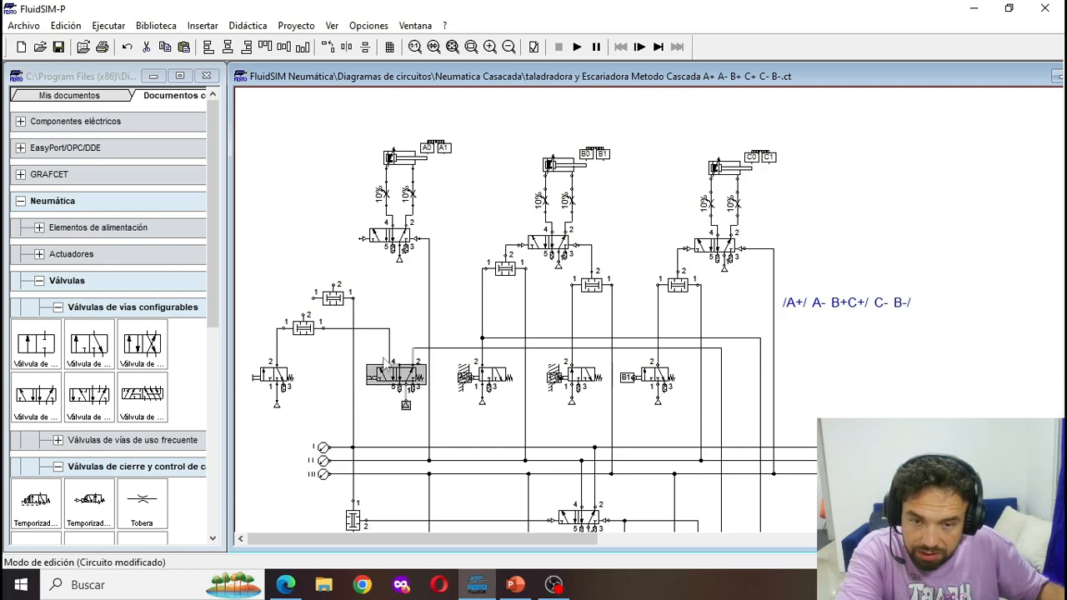
left_click(385, 341)
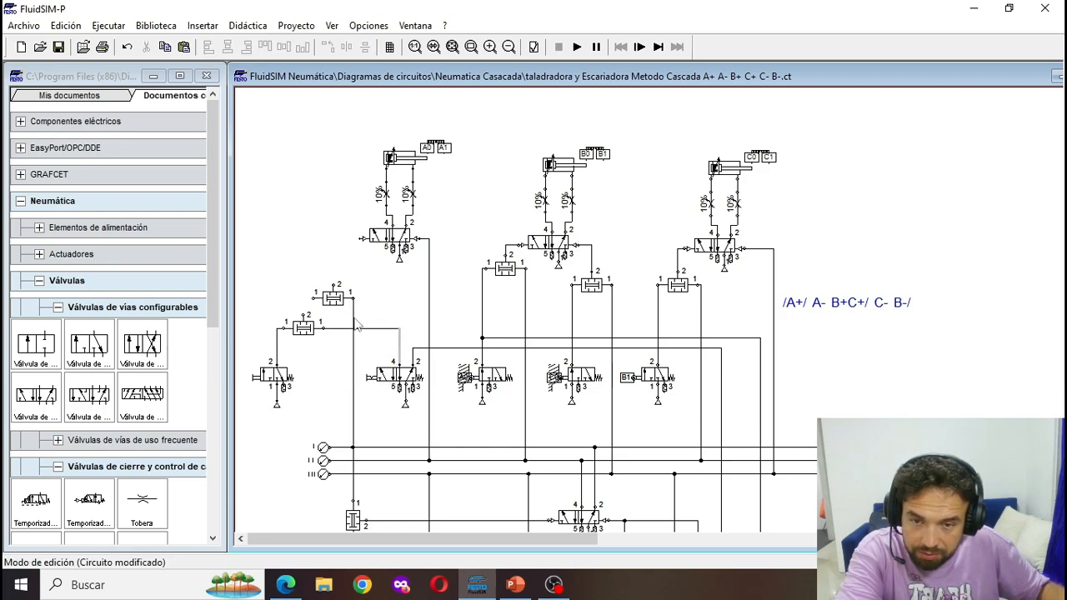
- Shift cylinder A's line I conduit, its junction on line I and the simultaneity valve below it to the right until aligned
left_click_drag(353, 320, 369, 437)
scroll(351, 458, "down", 2)
scroll(349, 455, "down", 1)
left_click(351, 427)
key("Right")
key("Right")
key("Right")
key("Right")
key("Right")
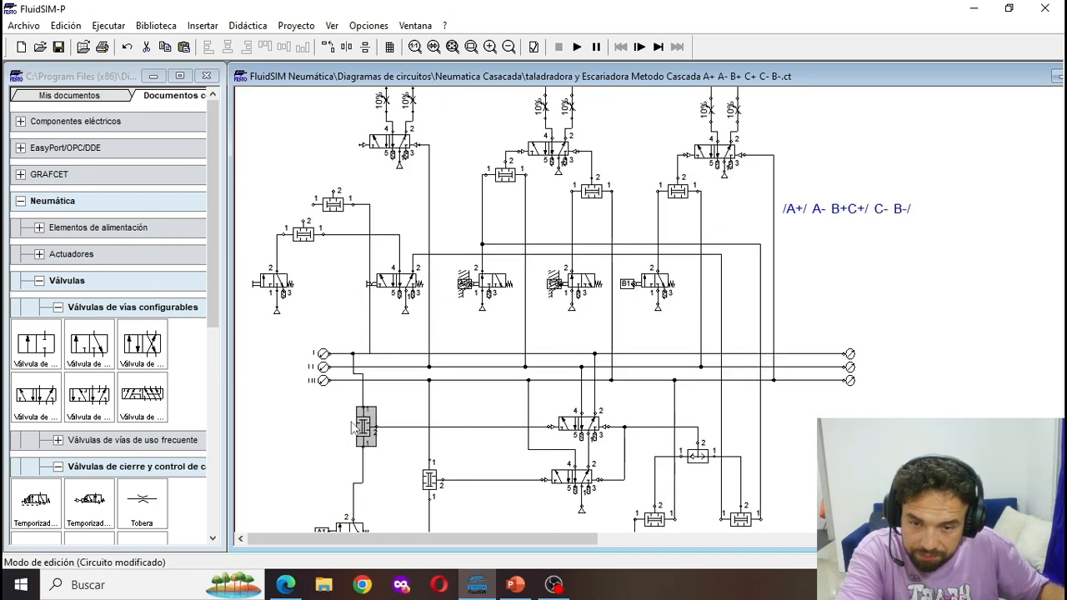
left_click(351, 354)
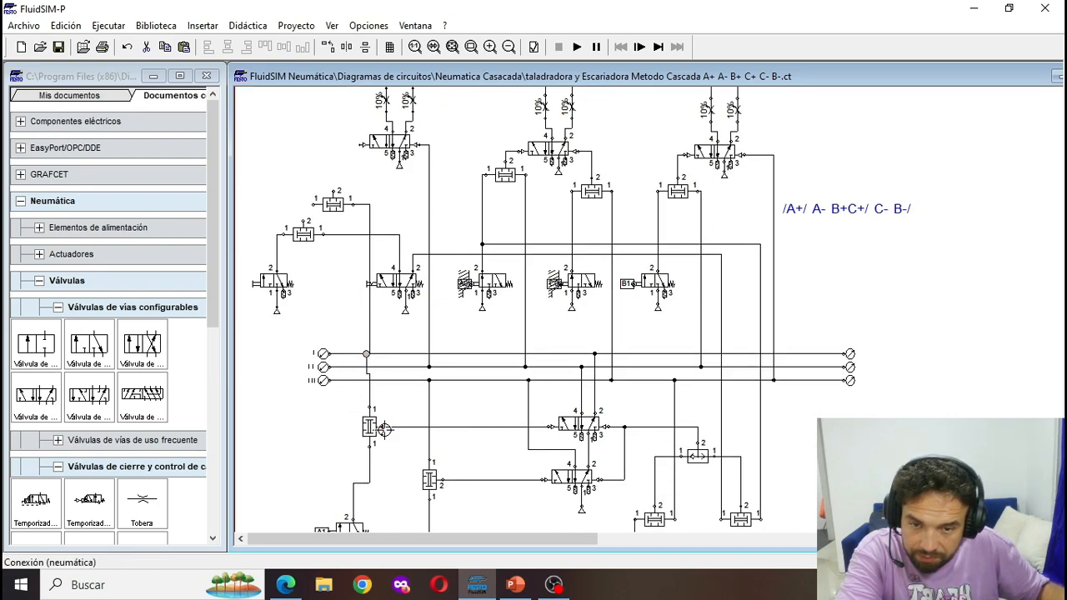
- Move the A1 roller valve and its air source right to align them under line I's simultaneity valve
scroll(352, 474, "down", 1)
left_click_drag(302, 452, 374, 518)
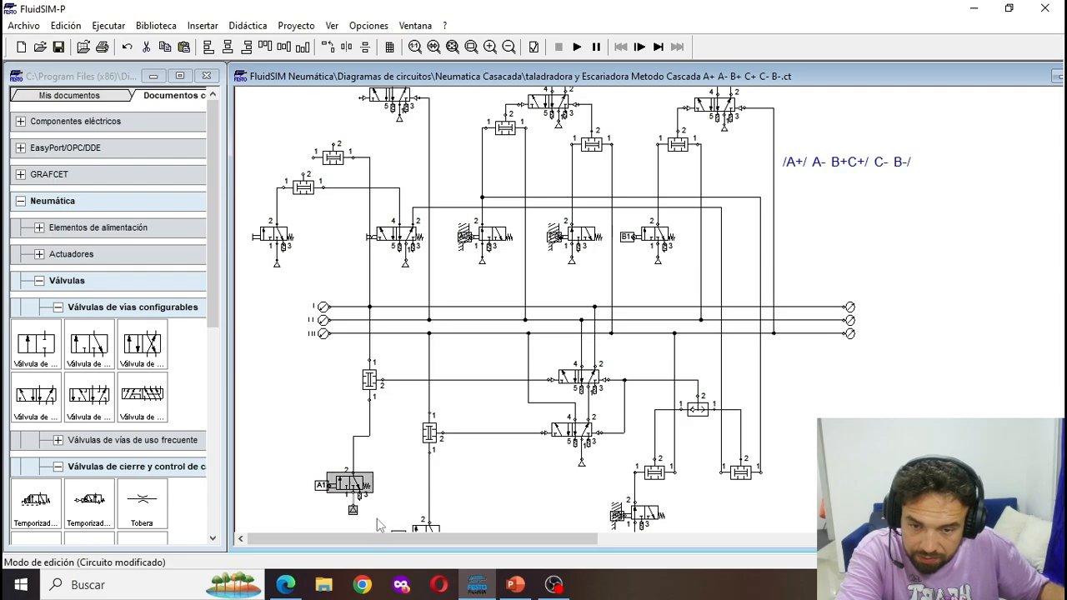
key("Right")
key("Right")
key("Right")
key("Right")
key("Right")
scroll(371, 507, "up", 3)
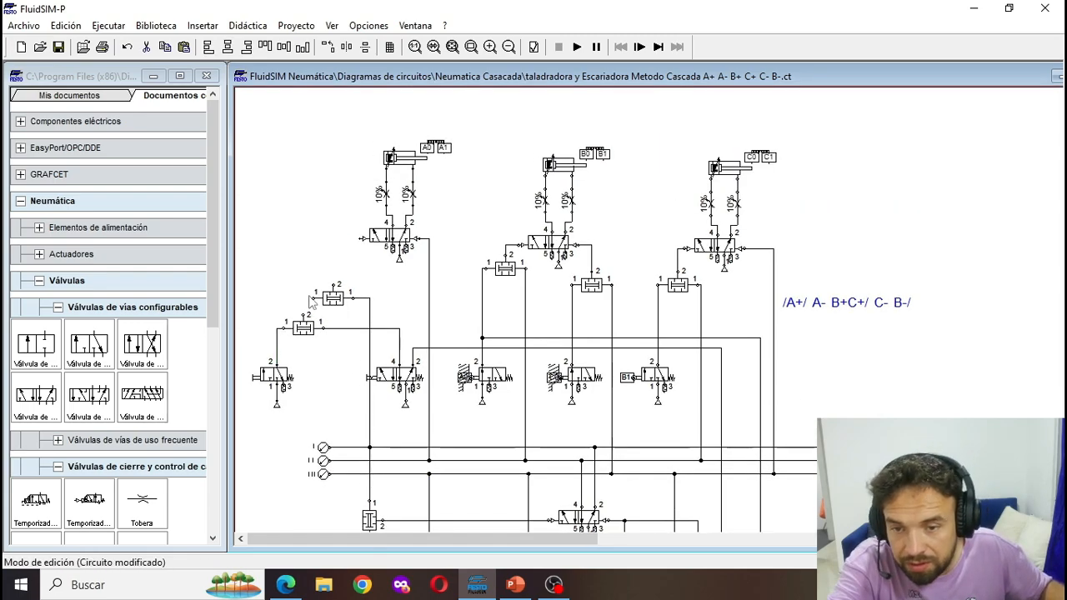
- Move the 3/2 start valve farther left and branch its output to the free input of the upper simultaneity valve
mouse_move(314, 298)
left_mouse_down()
mouse_move(268, 317)
mouse_move(272, 362)
left_mouse_up()
left_click_drag(305, 404, 233, 356)
left_click_drag(268, 376, 262, 376)
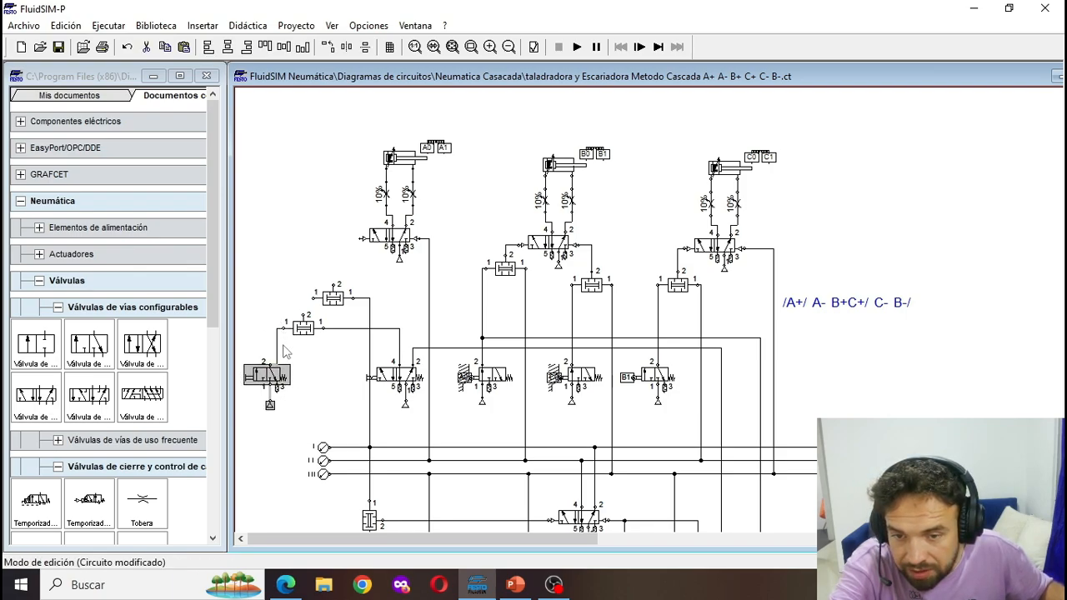
left_click(280, 351)
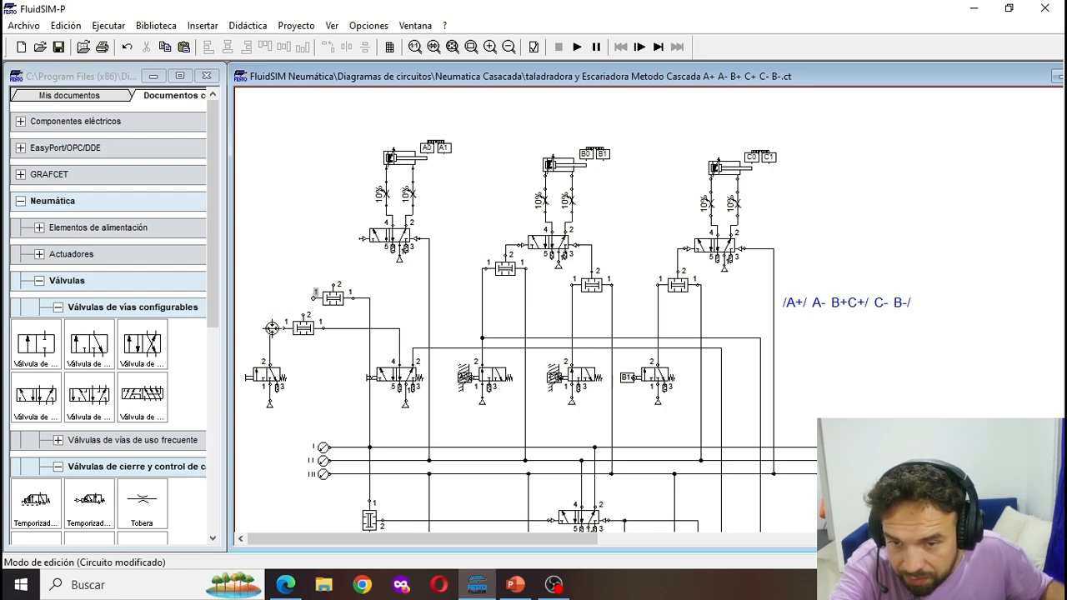
left_click_drag(270, 328, 316, 294)
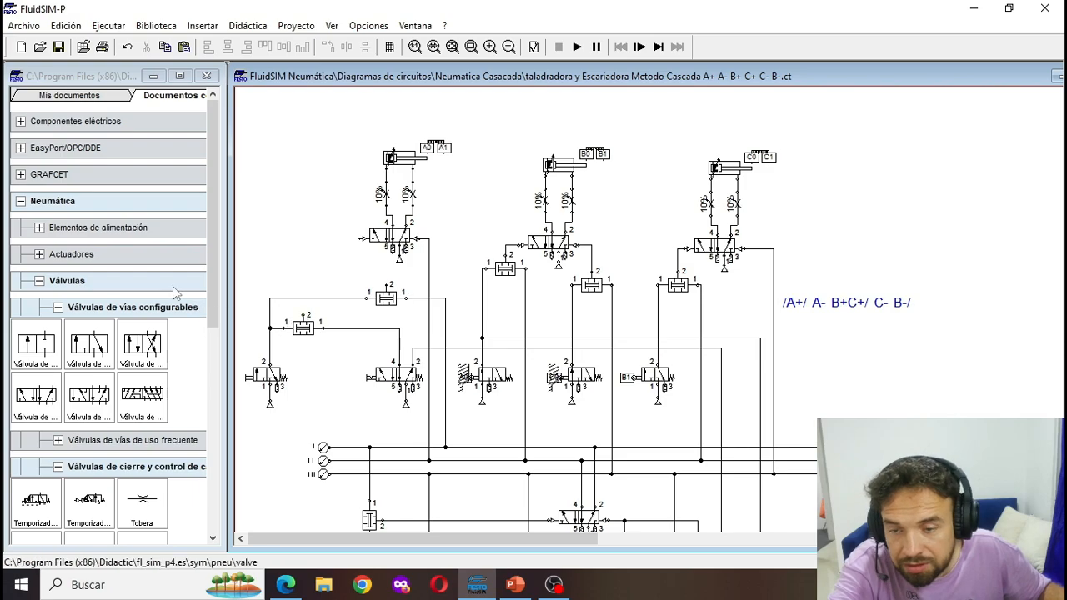
- Copy the shuttle valve and wire it between the outputs of both simultaneity valves and cylinder A's extend pilot
scroll(714, 480, "down", 3)
left_click(698, 409)
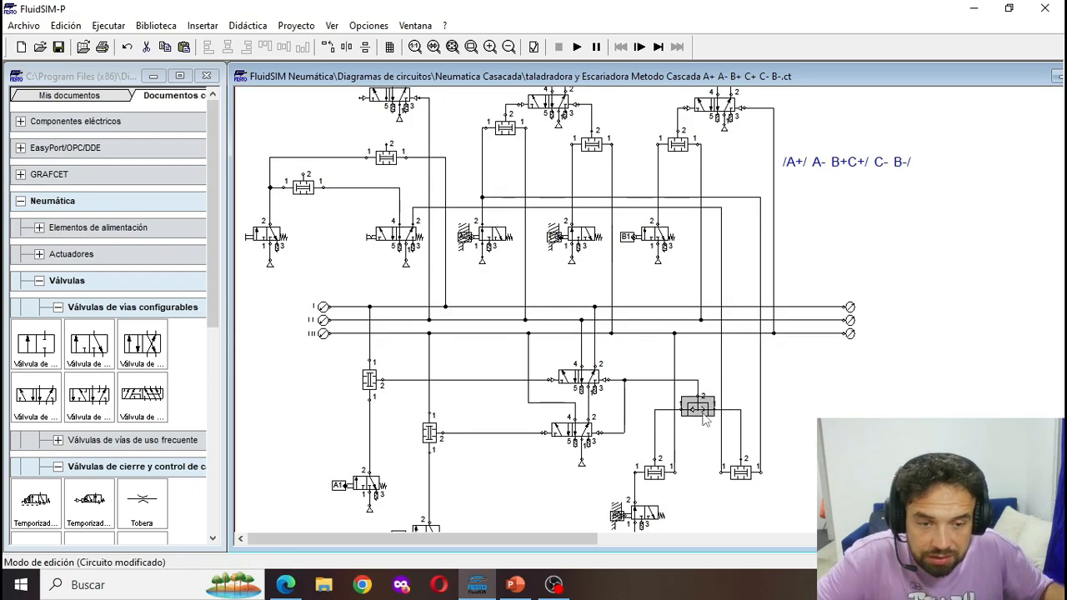
scroll(598, 399, "up", 2)
key("ctrl+v")
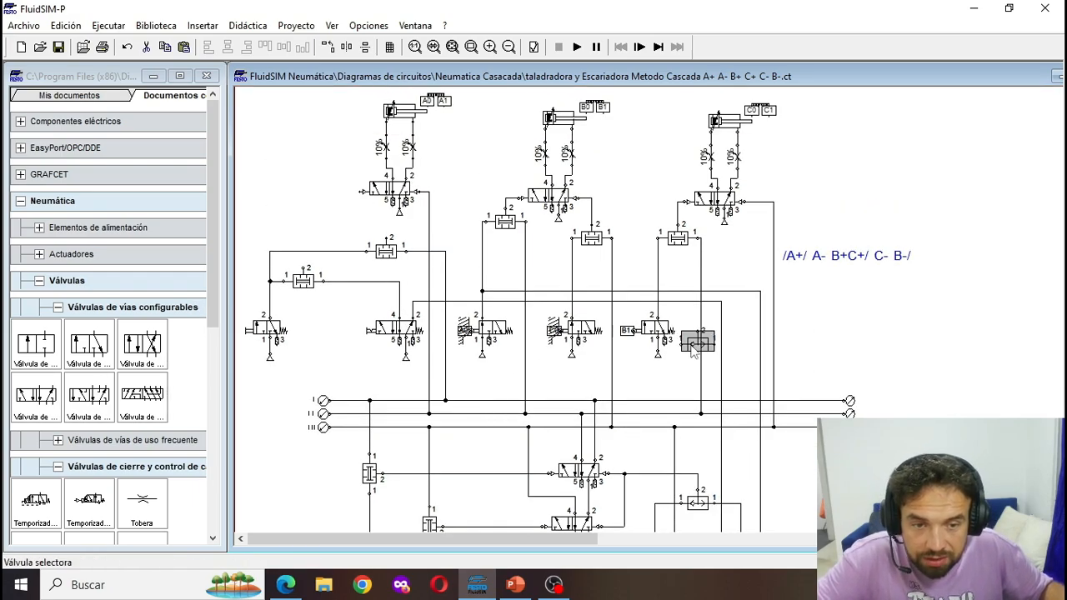
left_click_drag(689, 342, 363, 192)
left_click_drag(386, 239, 357, 223)
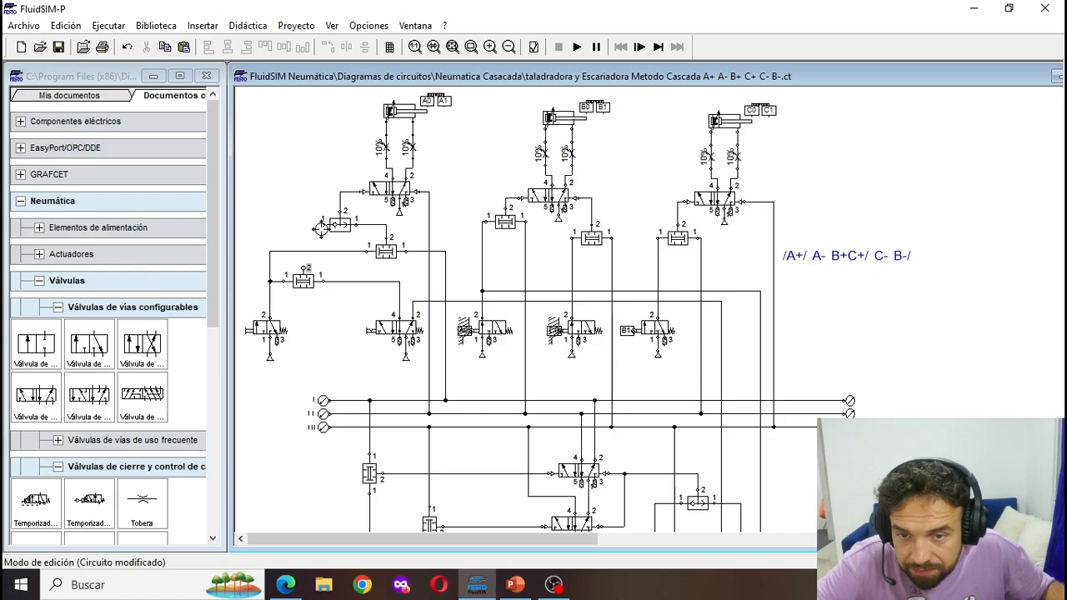
- Run the simulation, operate the 3/2 start valve, inspect the cylinders and cascade valves, and stop the simulation
left_click(578, 47)
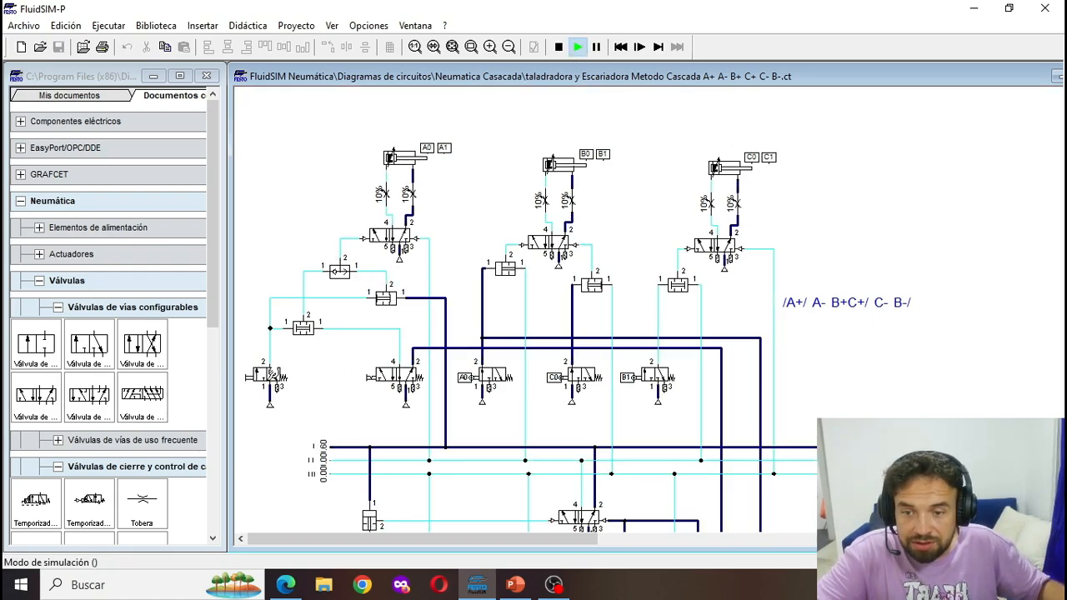
left_click(274, 376)
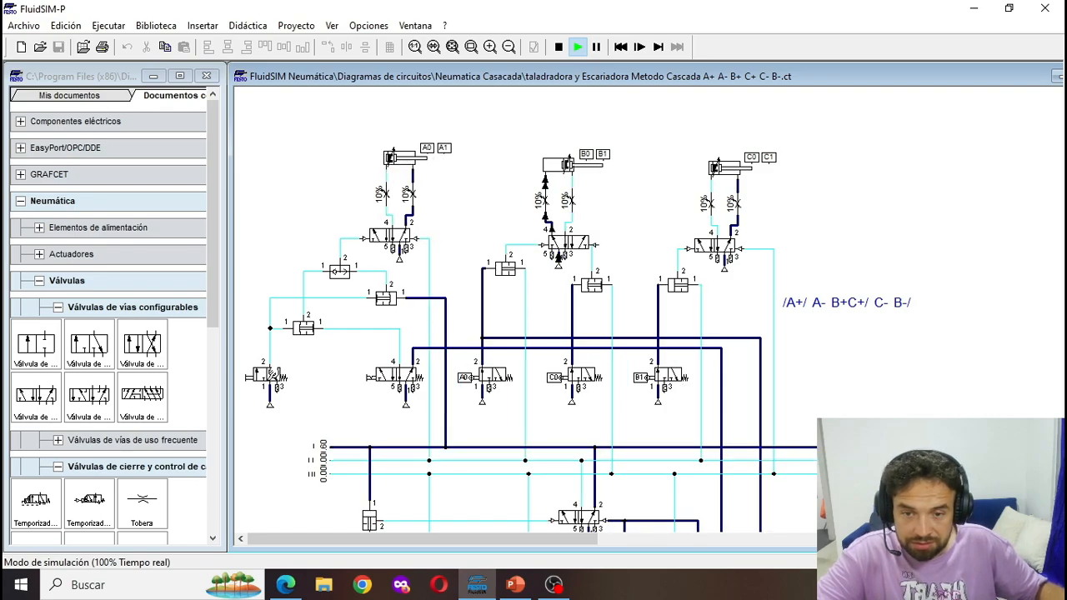
scroll(746, 383, "down", 5)
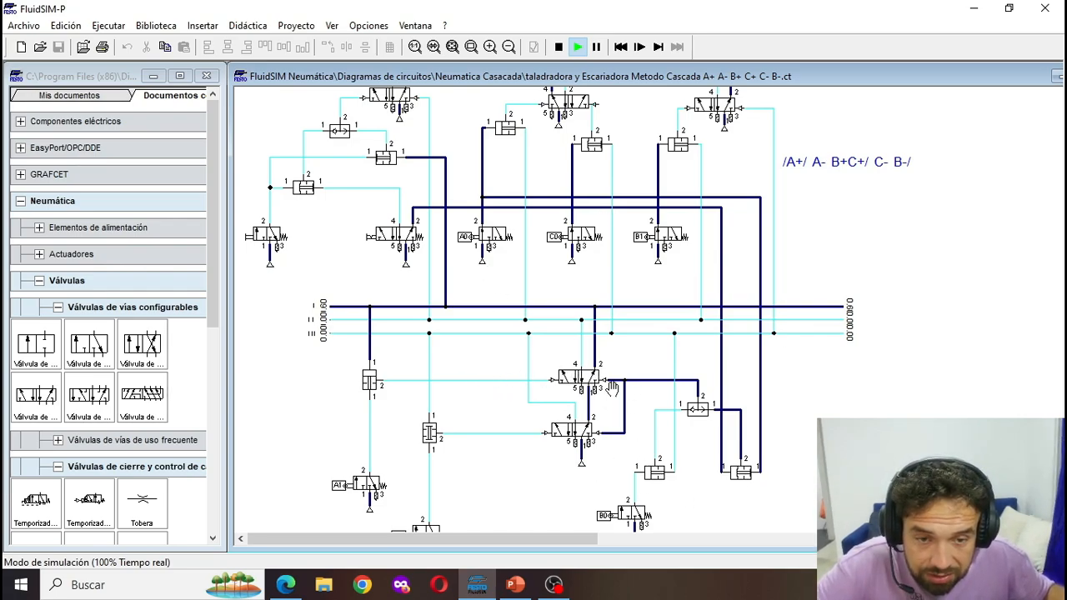
scroll(489, 350, "up", 3)
scroll(544, 266, "up", 1)
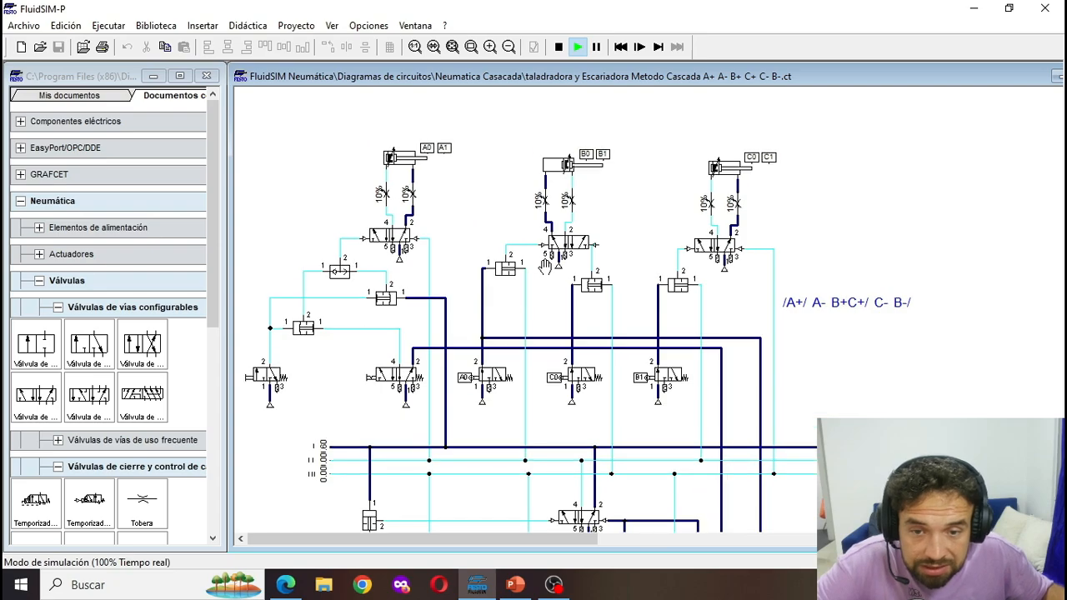
left_click(559, 47)
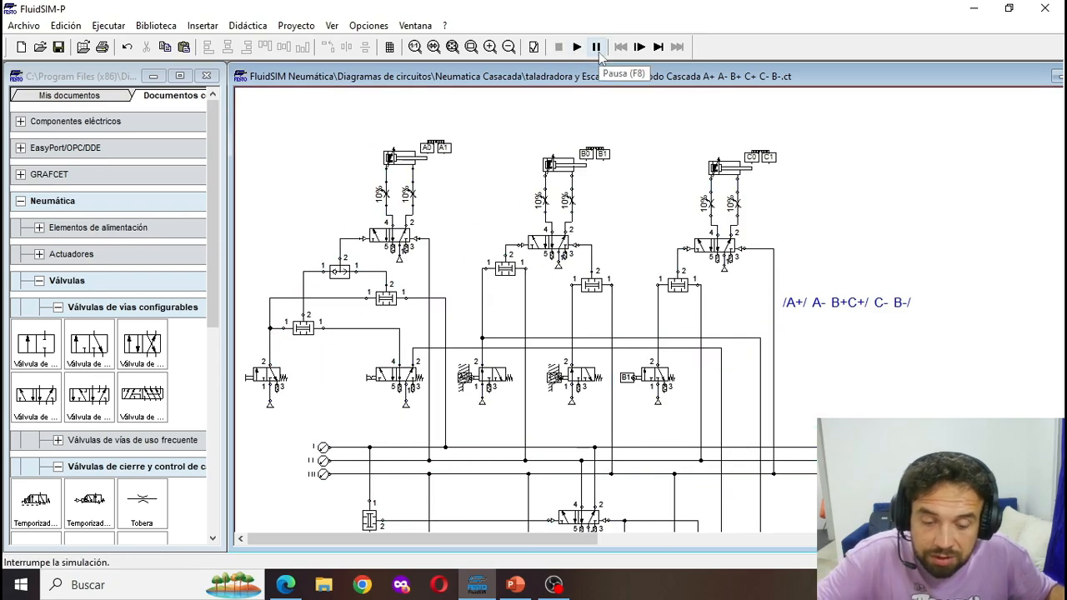
left_click(596, 48)
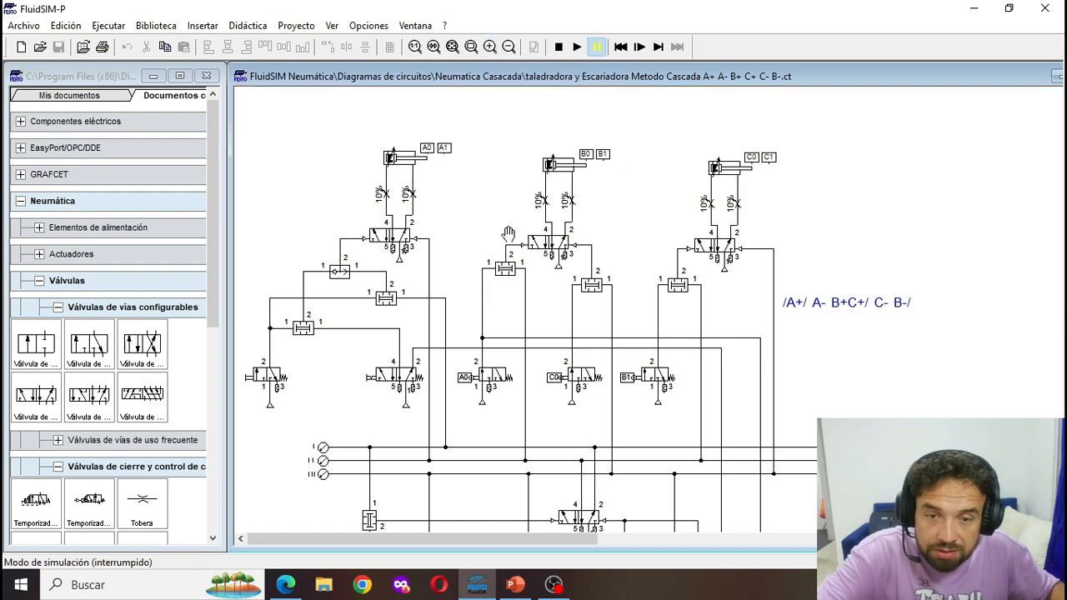
left_click(558, 47)
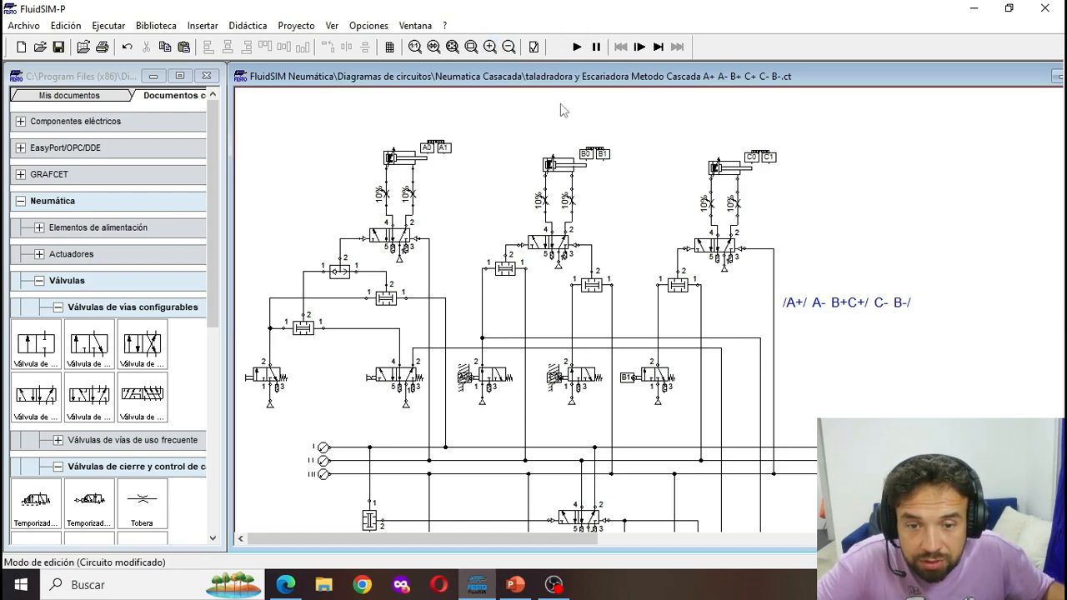
- Delete the A0 valve's line to cylinder B's extend simultaneity valve and wire a copied simultaneity valve's output to the freed input
left_click(482, 303)
key("Delete")
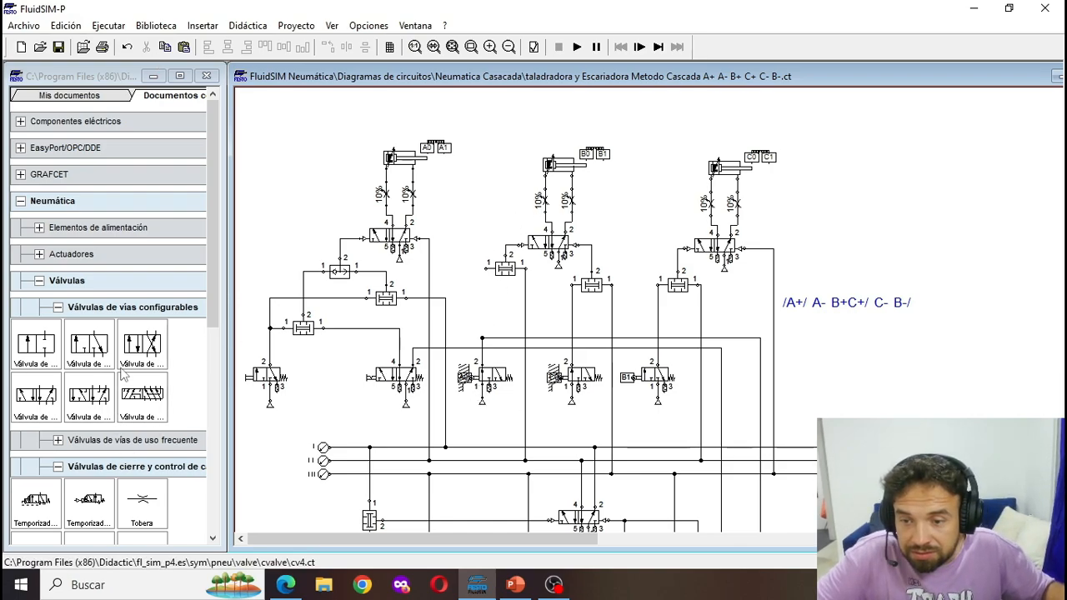
scroll(124, 375, "down", 2)
left_click(505, 271)
key("ctrl+c")
key("ctrl+v")
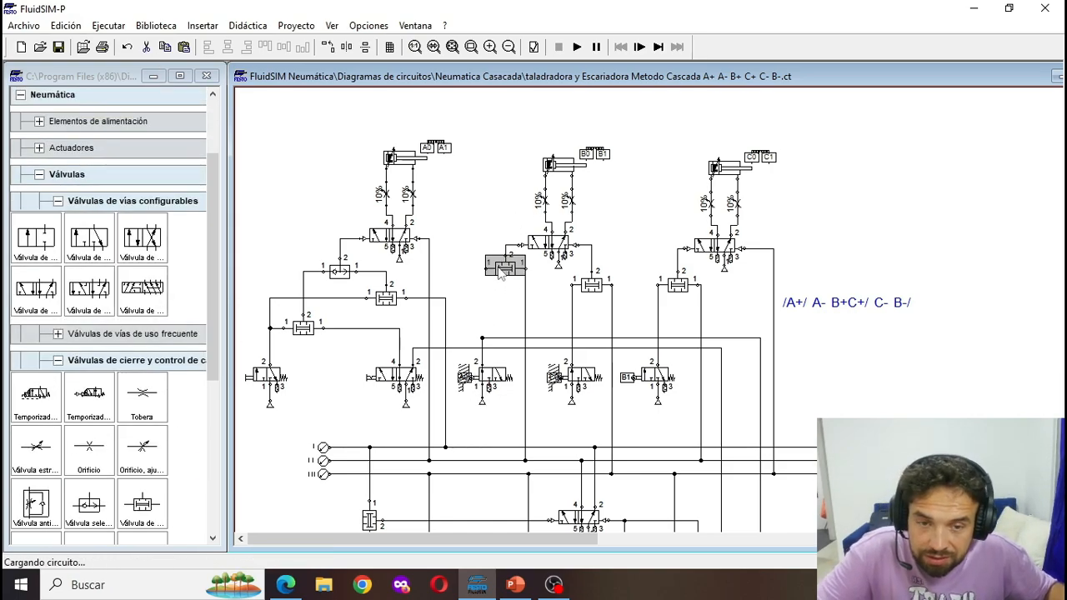
left_click_drag(701, 349, 487, 269)
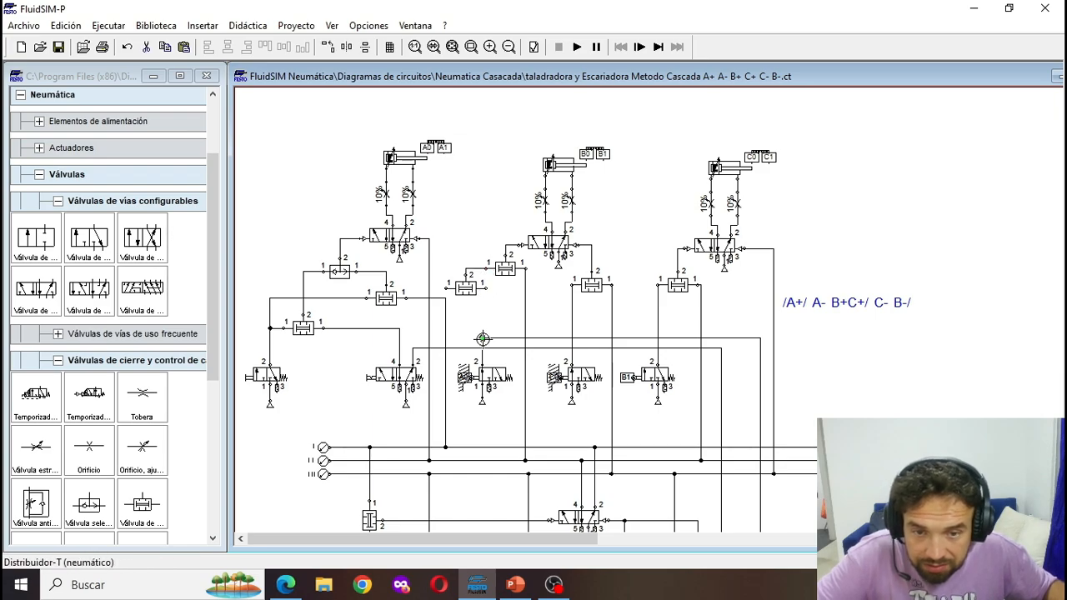
- Connect the new simultaneity valve's inputs to the A0 valve's output line and to output 4 of the selector valve
left_click_drag(483, 338, 484, 361)
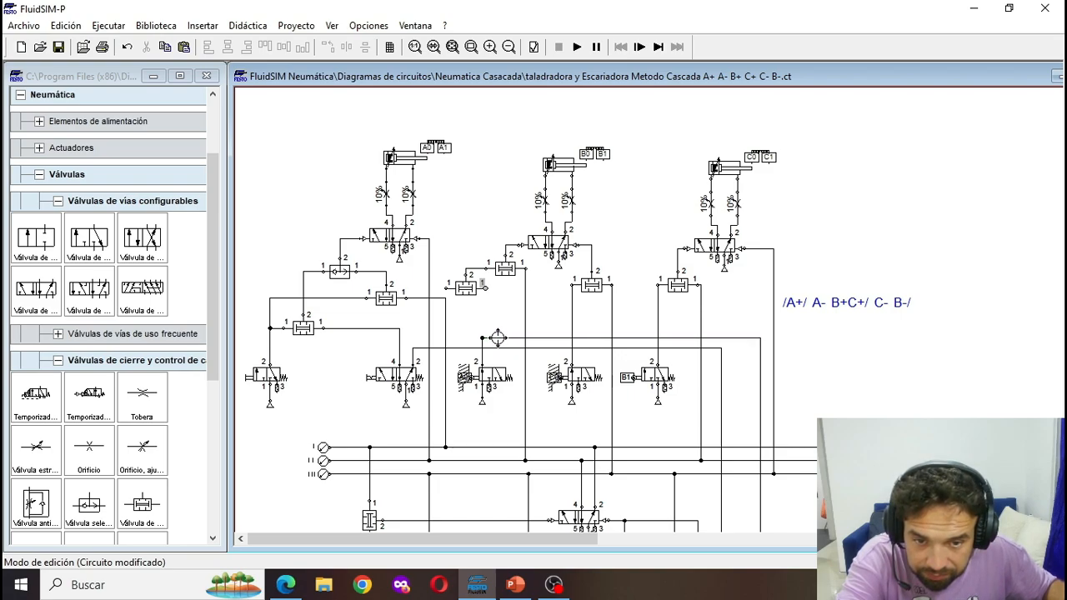
left_click_drag(500, 338, 503, 338)
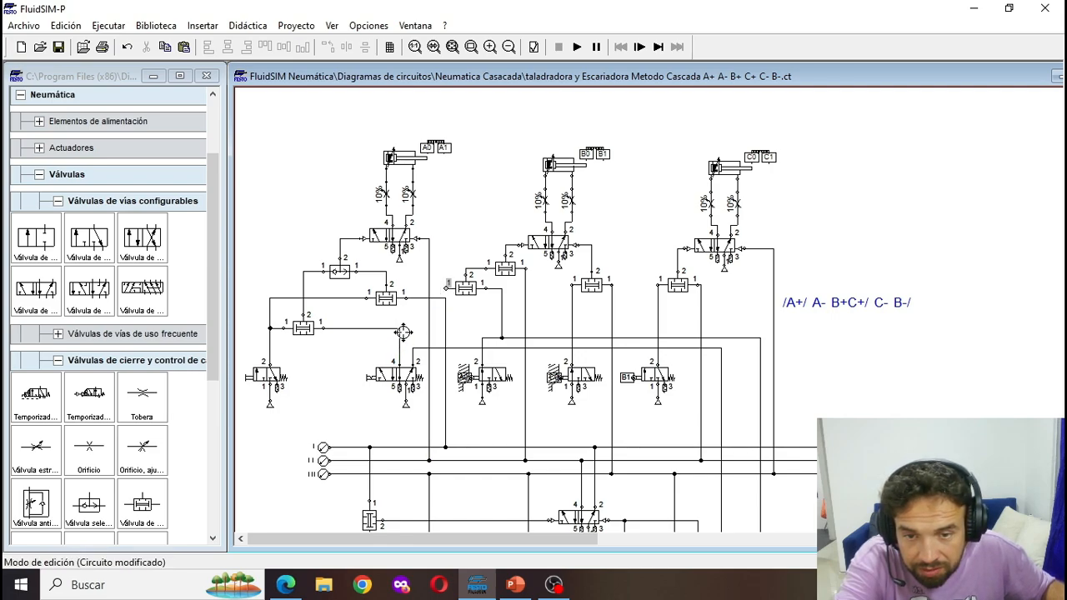
left_click(399, 343)
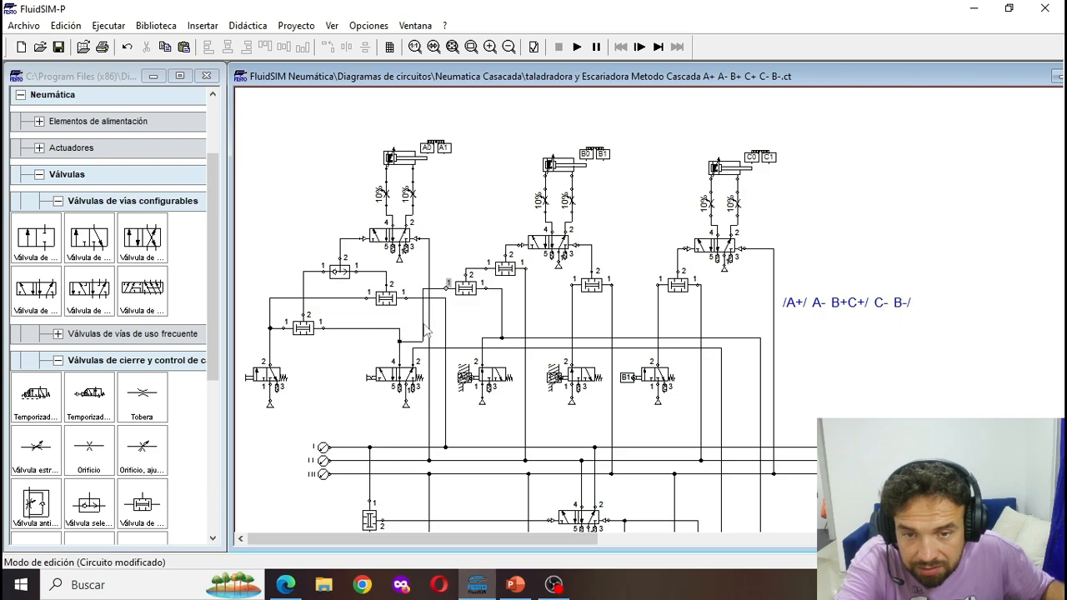
- Simulate the rewired circuit with the selector and start valves operated, examine the cascade lines and C1 branch, and stop the simulation
left_click(577, 47)
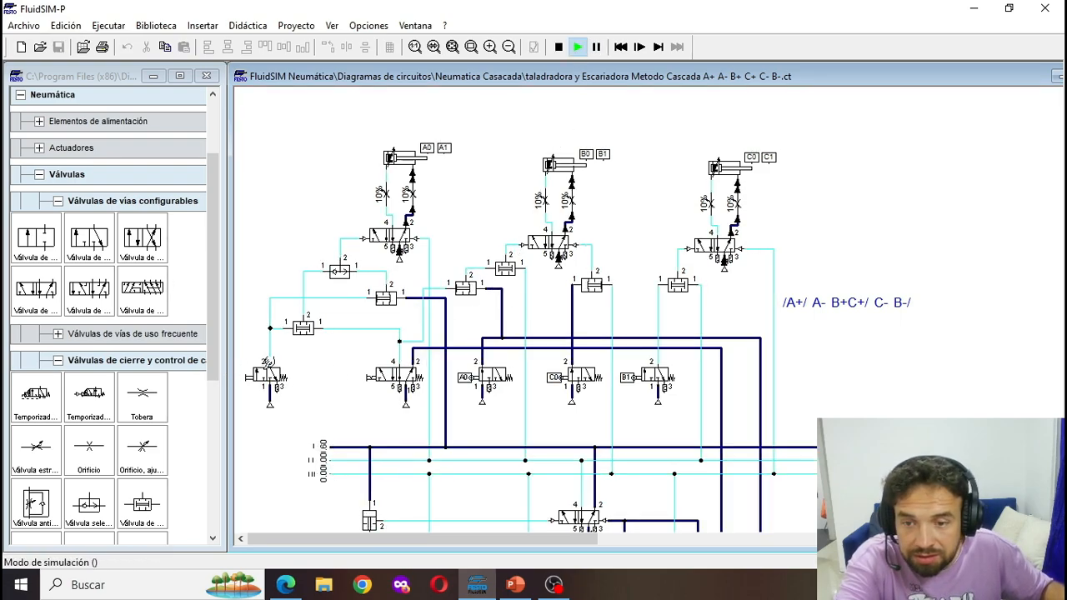
left_click(266, 367)
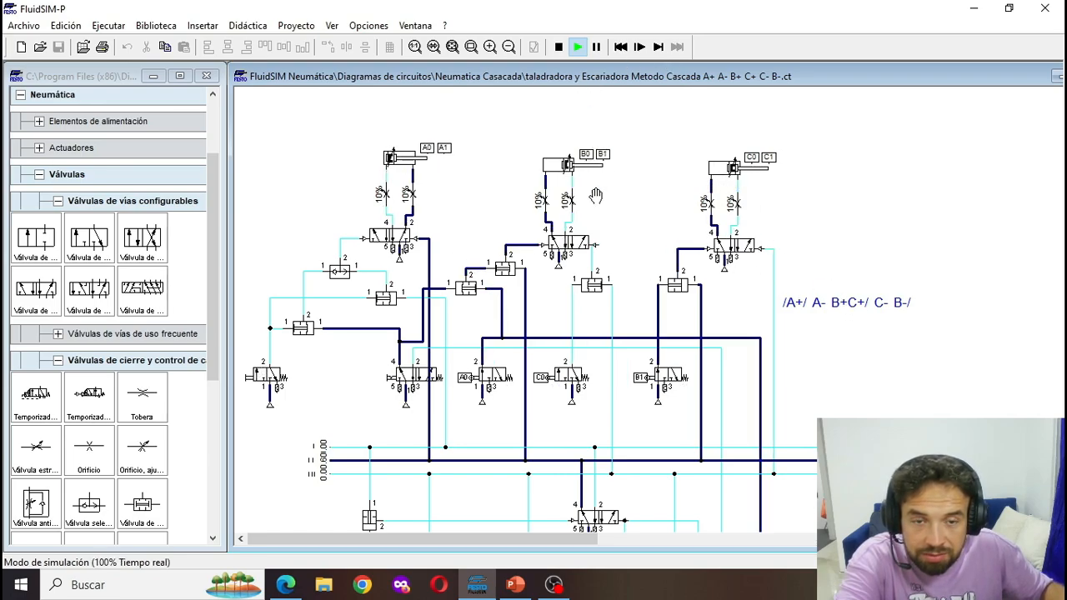
scroll(617, 292, "down", 2)
scroll(631, 336, "down", 2)
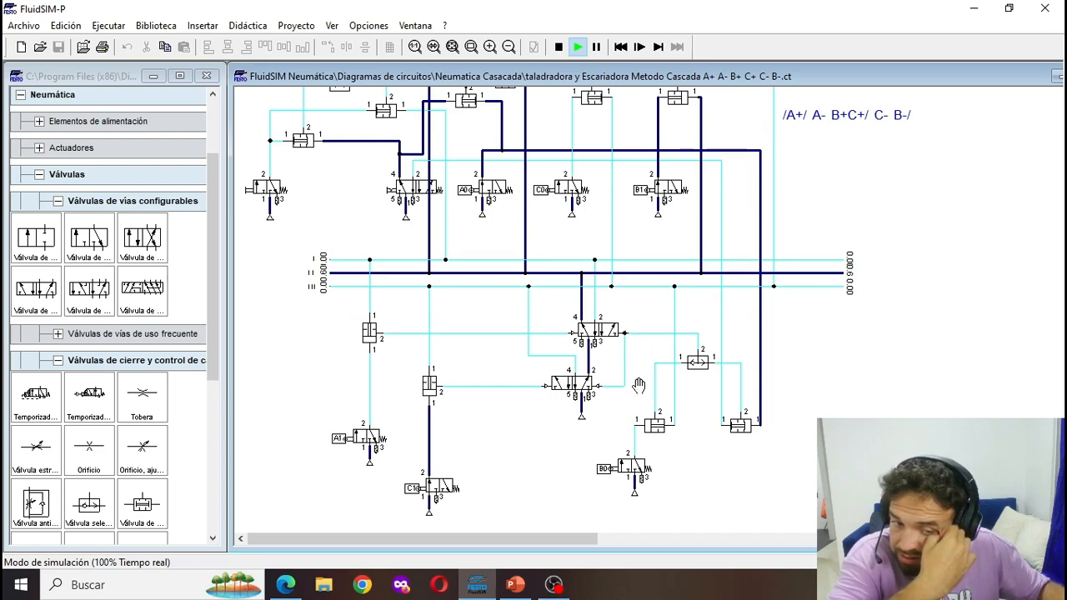
scroll(640, 379, "up", 4)
scroll(654, 355, "down", 3)
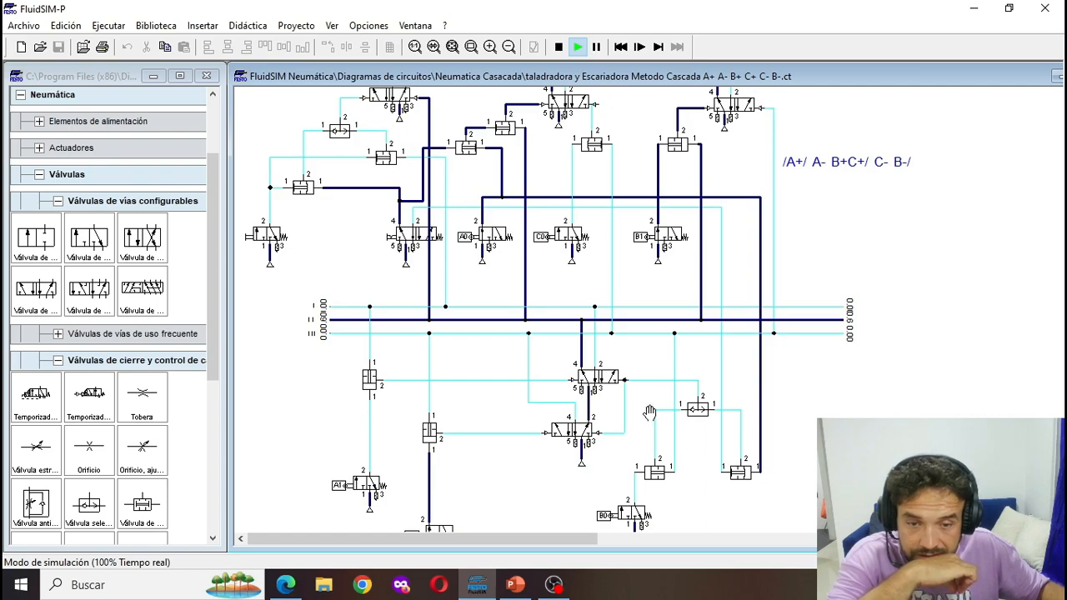
scroll(594, 440, "down", 1)
scroll(442, 426, "up", 1)
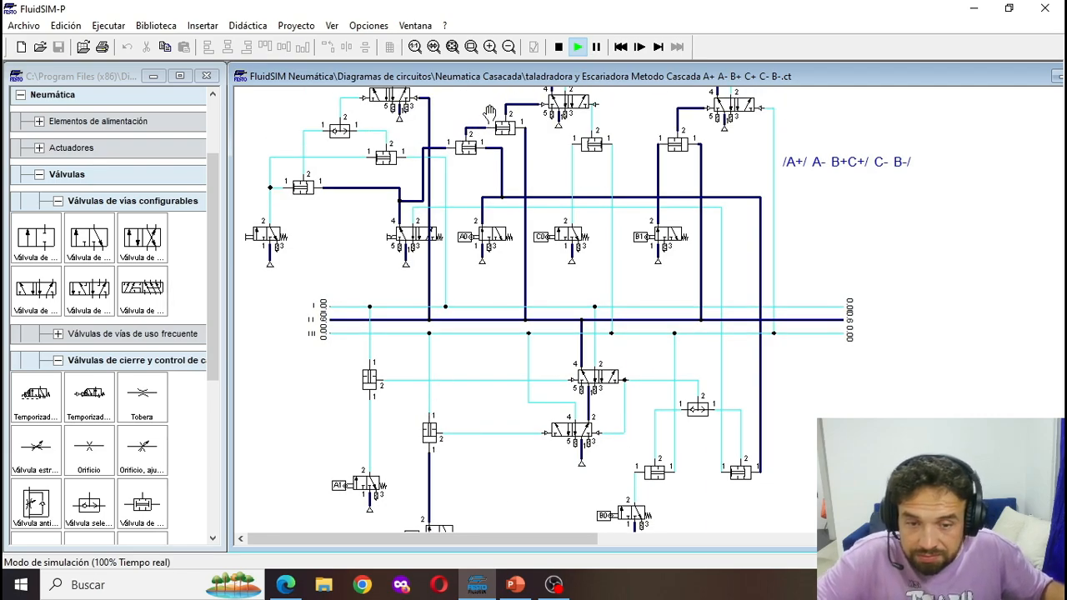
left_click(559, 47)
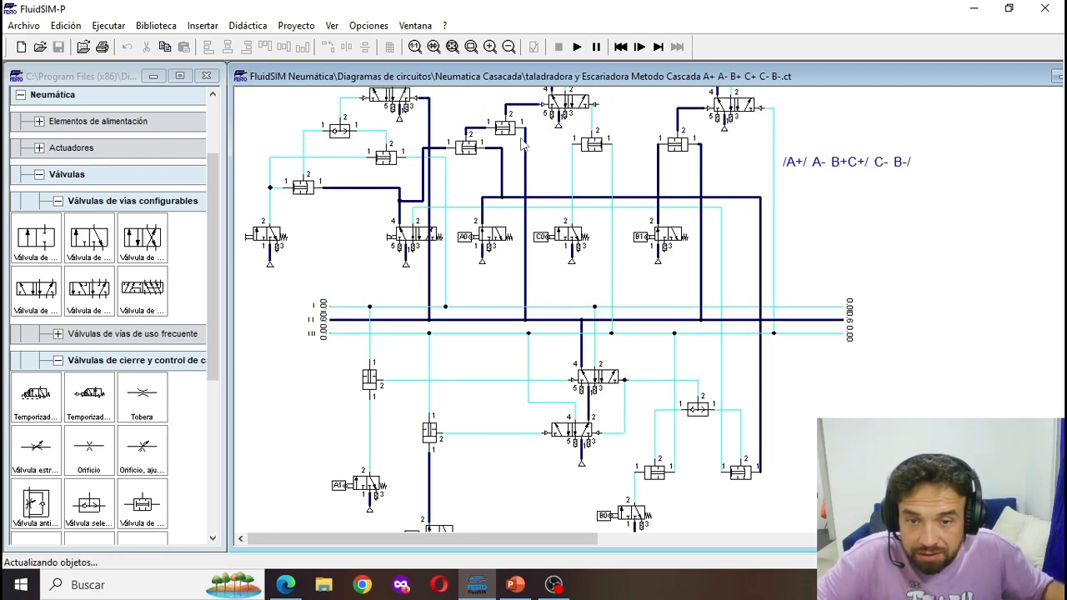
- Remove the C1 simultaneity valve's connection to line III and reconnect its upper input to line II
left_click(429, 333)
key("Delete")
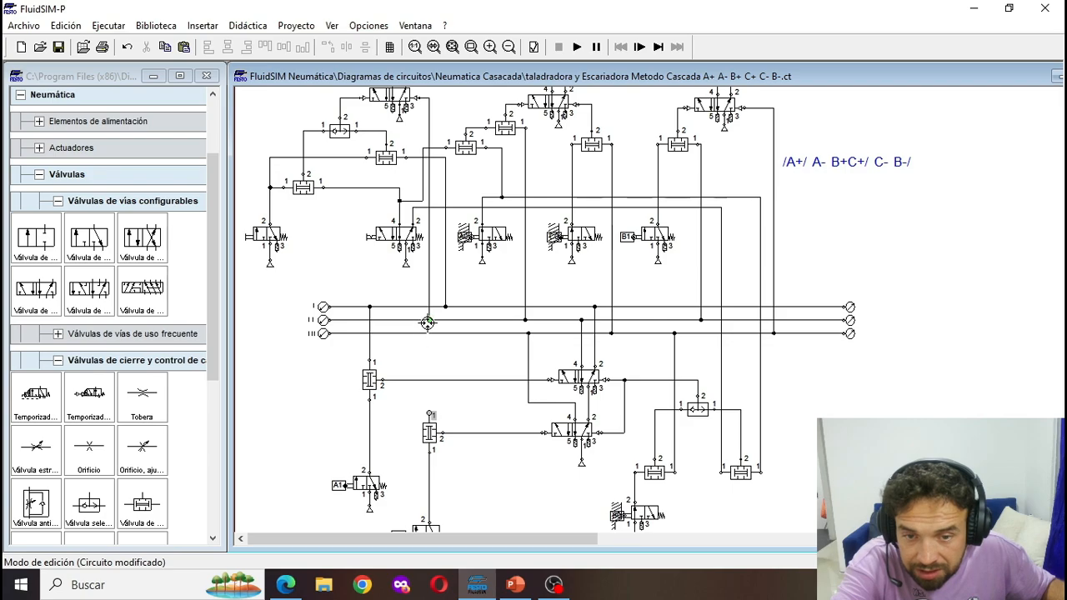
left_click_drag(428, 322, 430, 321)
- Simulate the circuit with the C1 branch fed from line II, watch the cylinder sequence, and stop the simulation
scroll(465, 359, "up", 2)
left_click(577, 48)
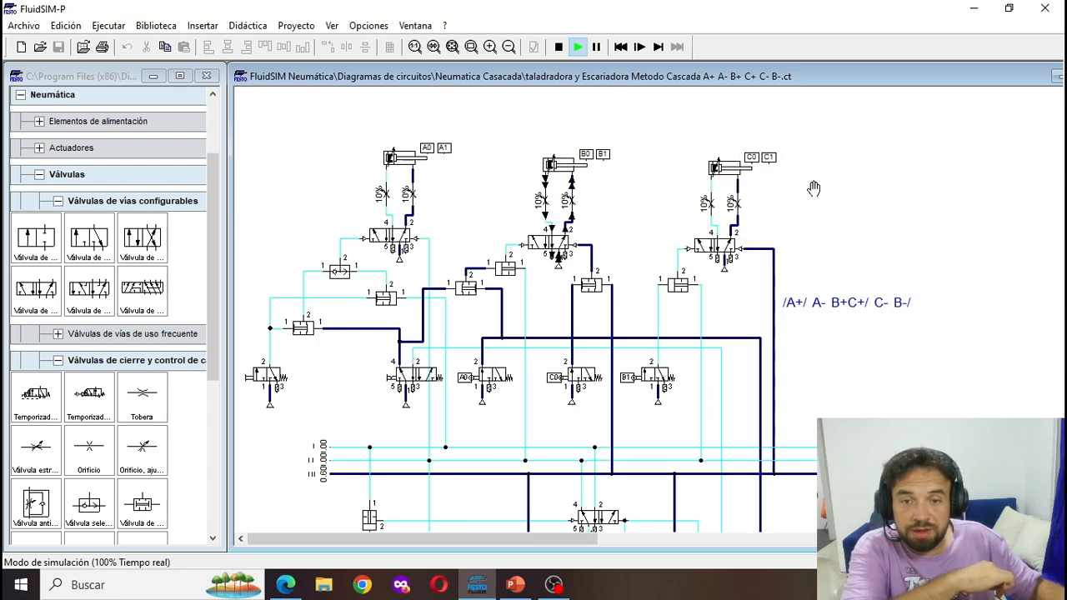
left_click(559, 47)
- Move the /A+/ A- B+C+/ C- B-/ sequence text above the cylinders and restart the simulation
left_click(863, 304)
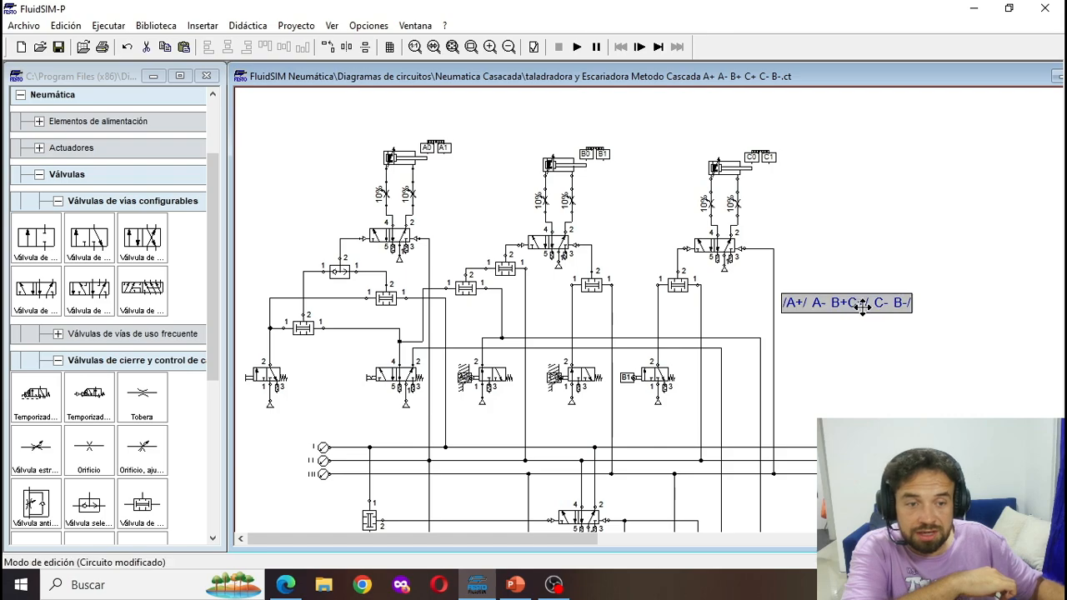
left_click_drag(862, 306, 552, 121)
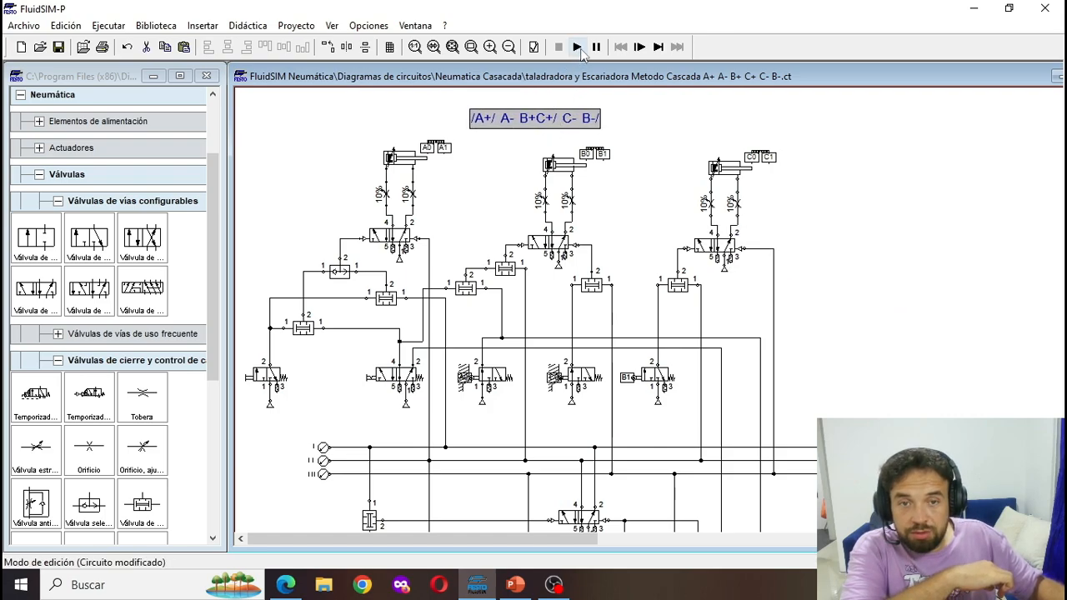
left_click(577, 47)
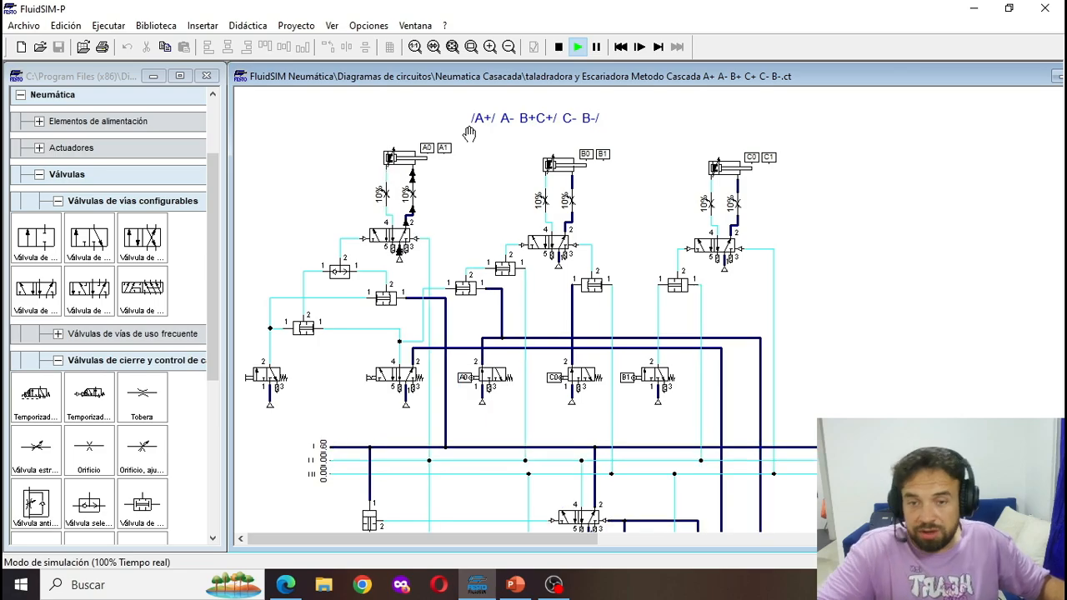
- Review the exercise slide in PowerPoint, return to FluidSIM, and operate the 3/2 start valve to test the programs
left_click(515, 584)
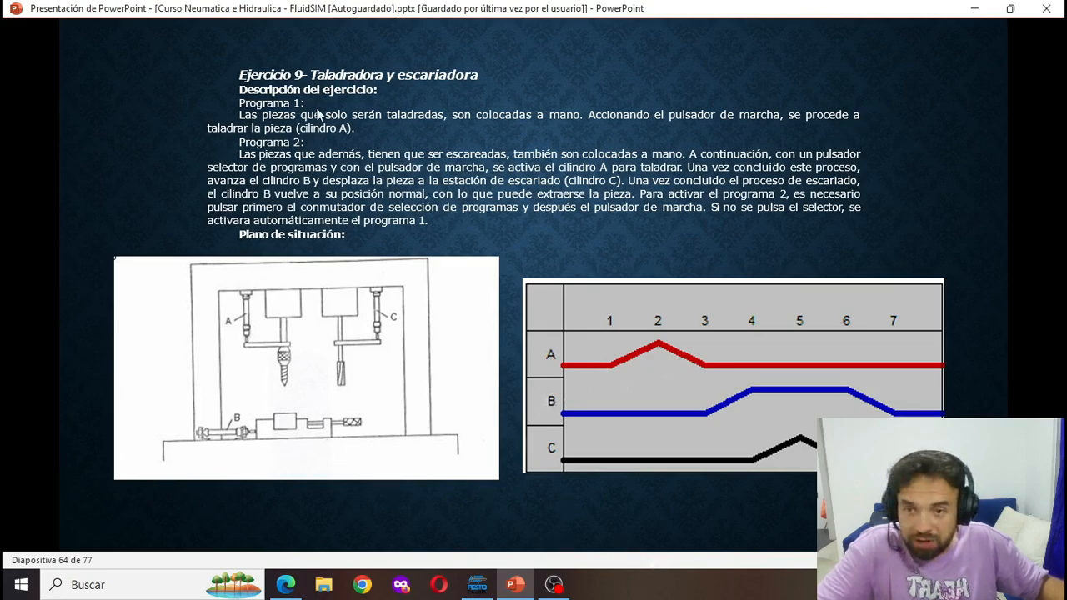
left_click(477, 585)
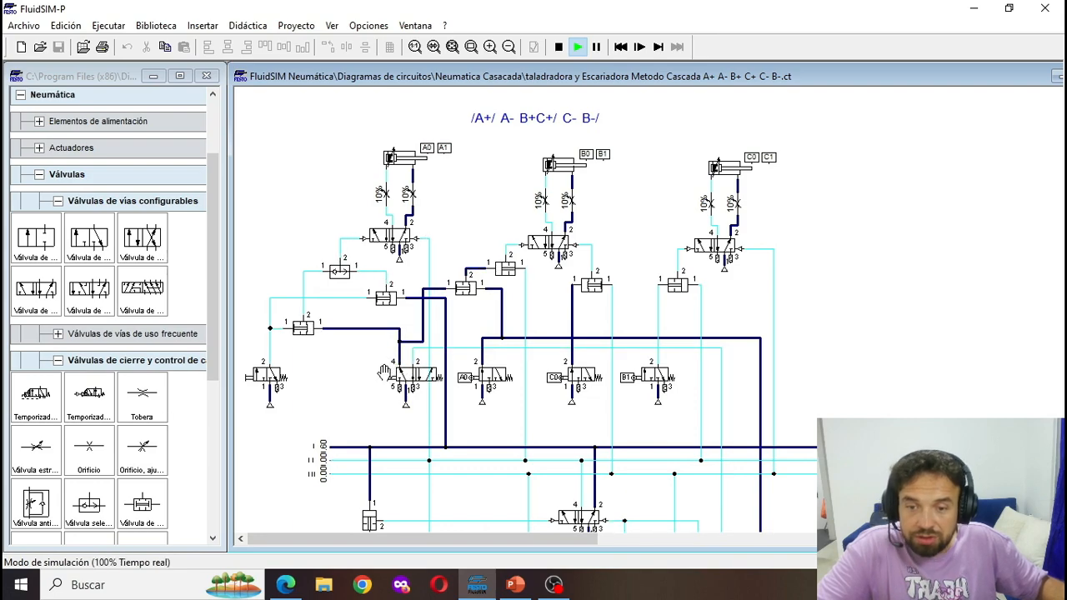
left_click(262, 367)
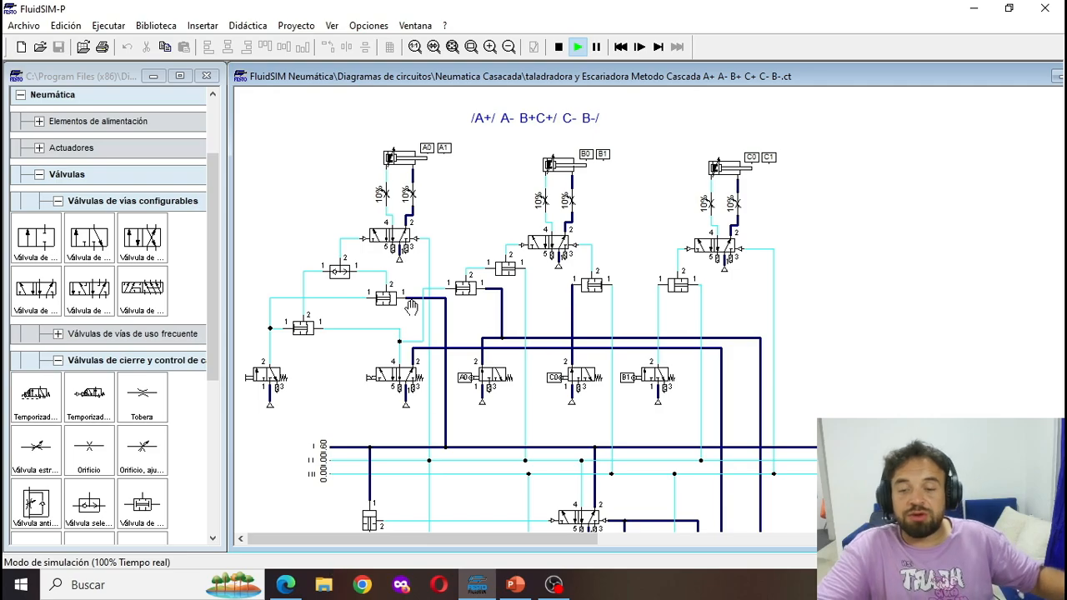
- Switch to the browser, look through the HS Automatizacion YouTube channel's playlists, and return to FluidSIM
left_click(285, 585)
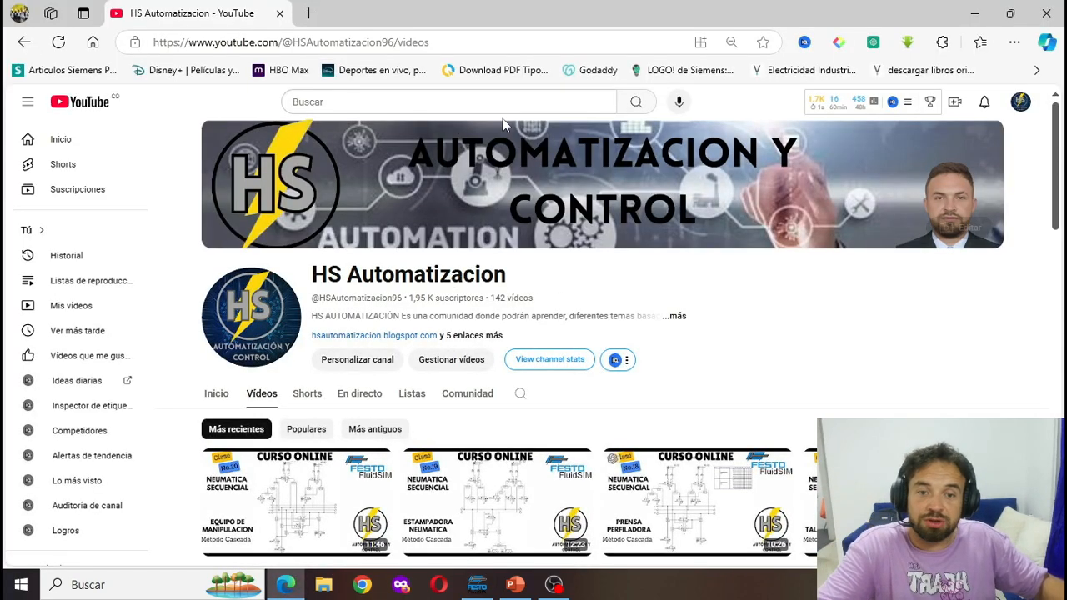
scroll(545, 288, "down", 1)
left_click(406, 325)
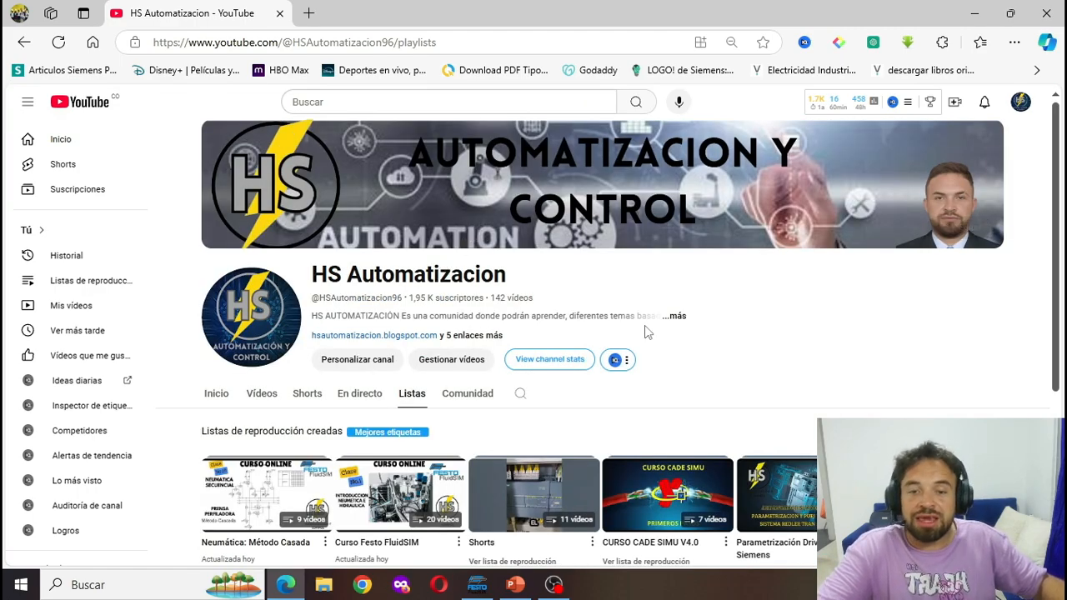
scroll(420, 323, "down", 1)
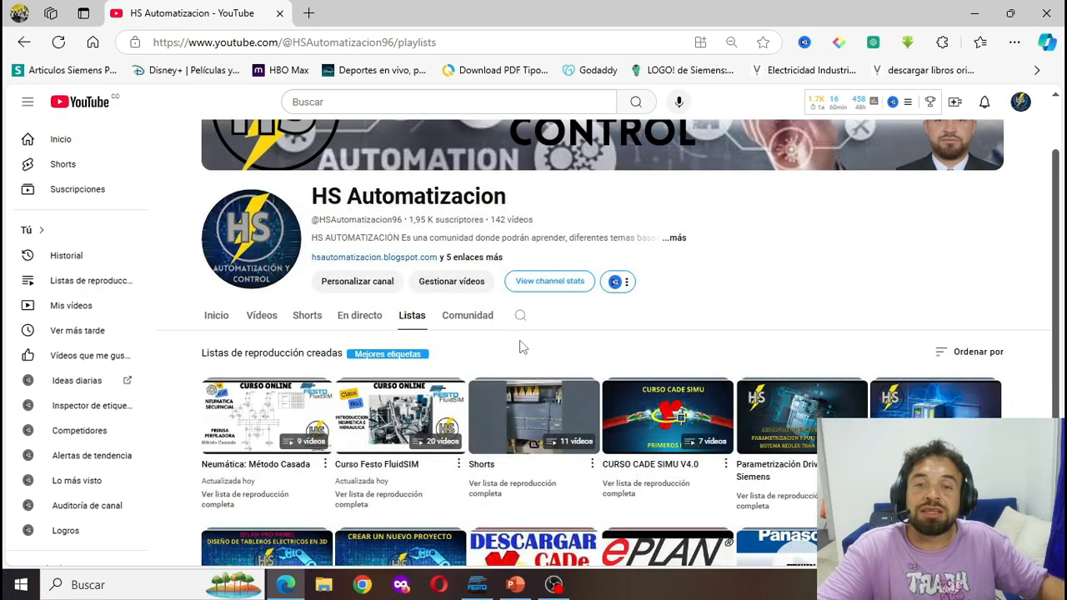
scroll(919, 362, "down", 1)
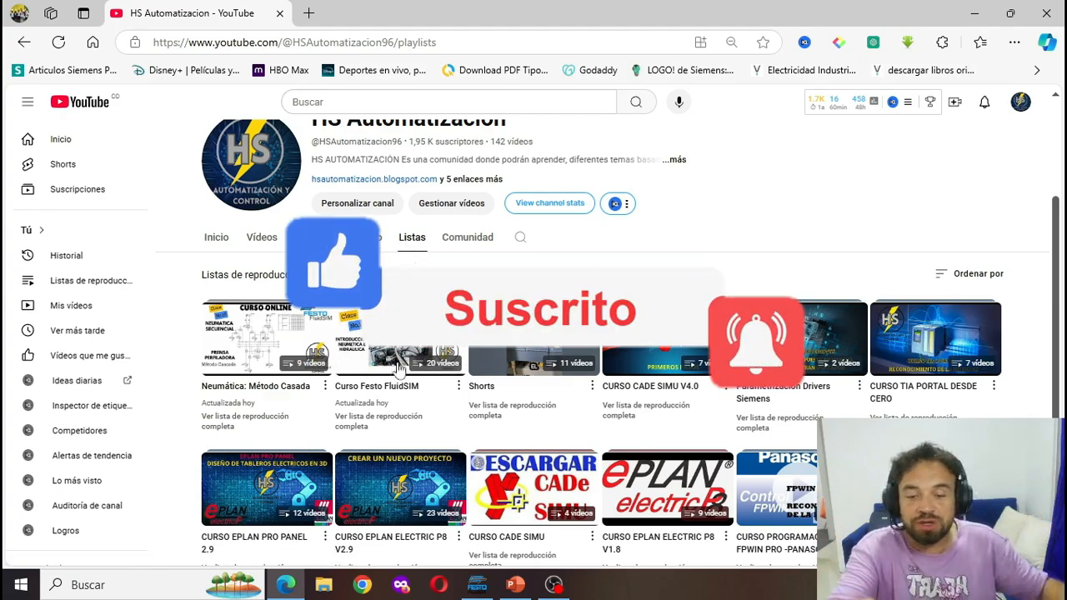
left_click(476, 585)
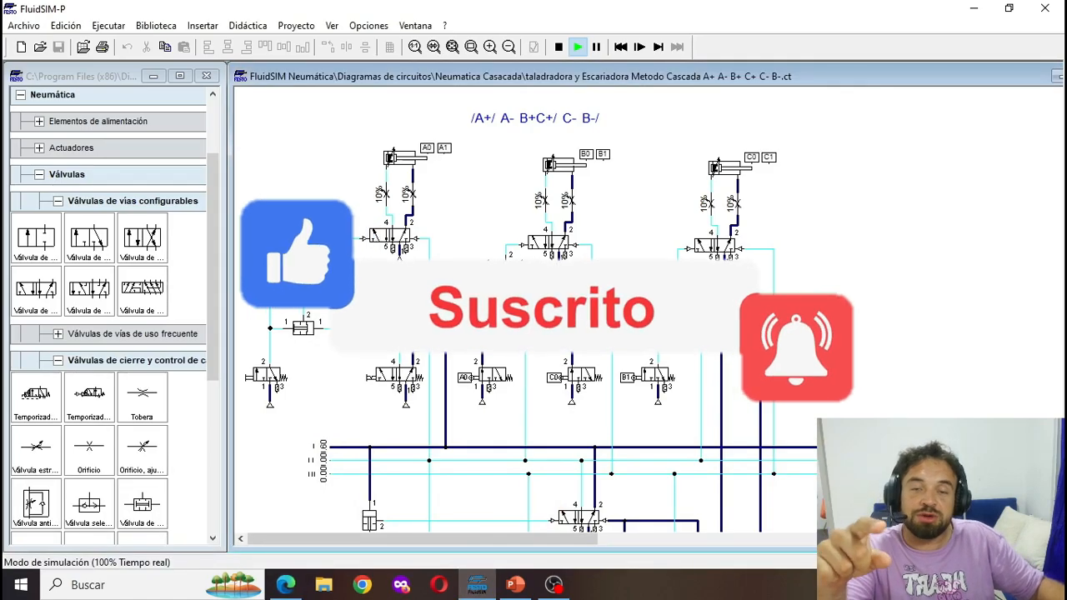